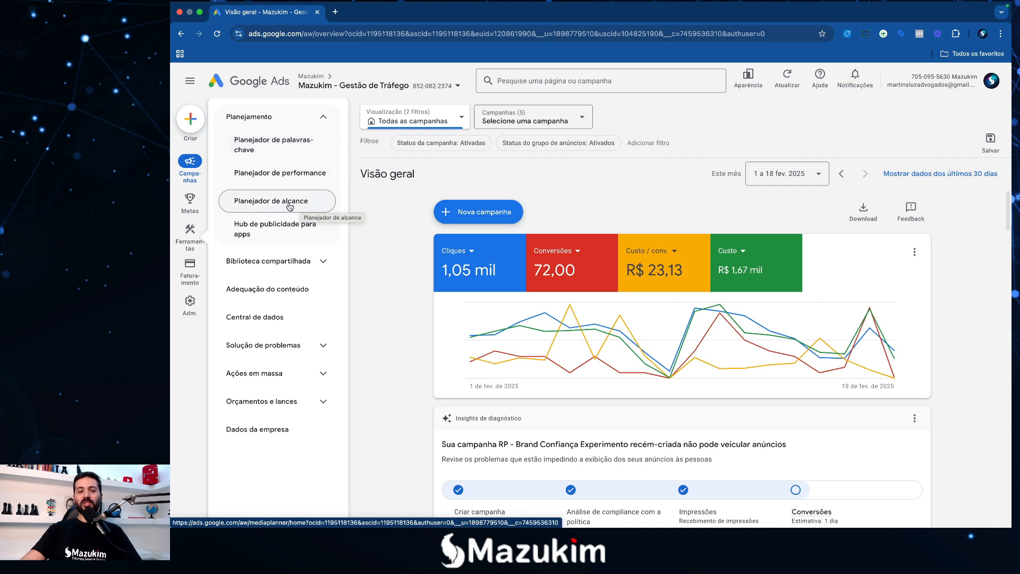
Start a new plan in the Planejador de alcance for YouTube with location and currency Brasil | BRL.
click(290, 207)
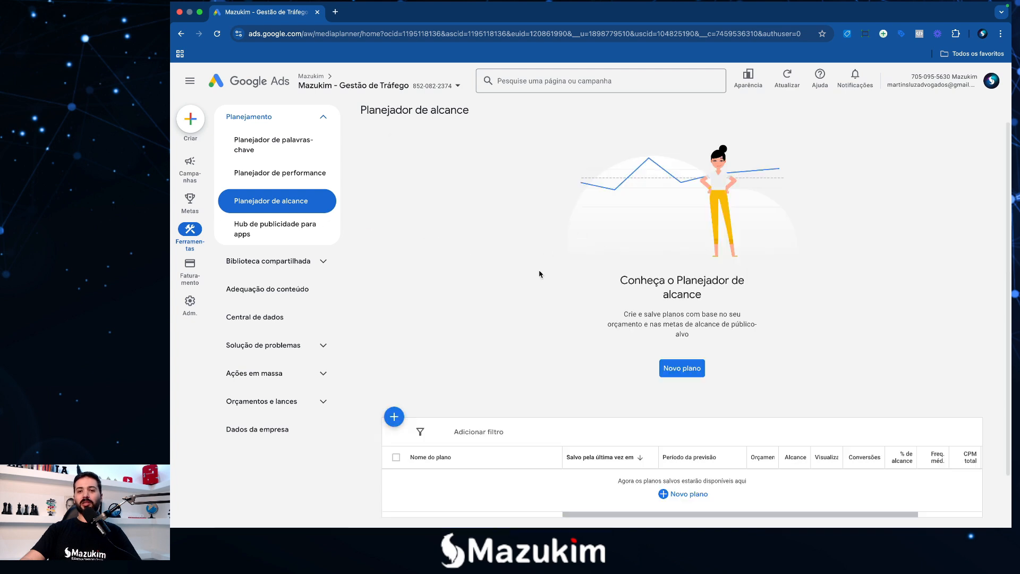
scroll(633, 297, down, 2)
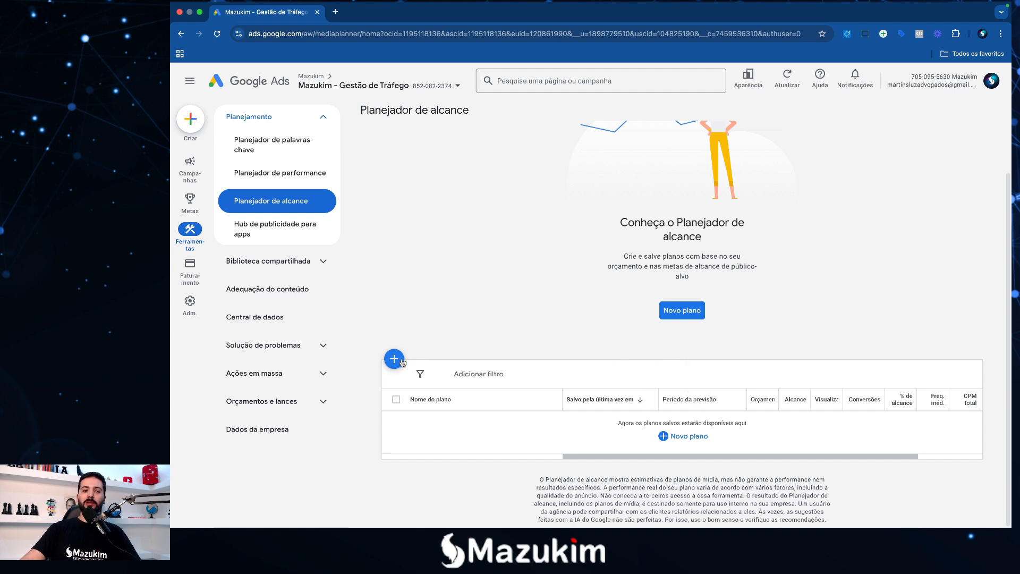
click(684, 318)
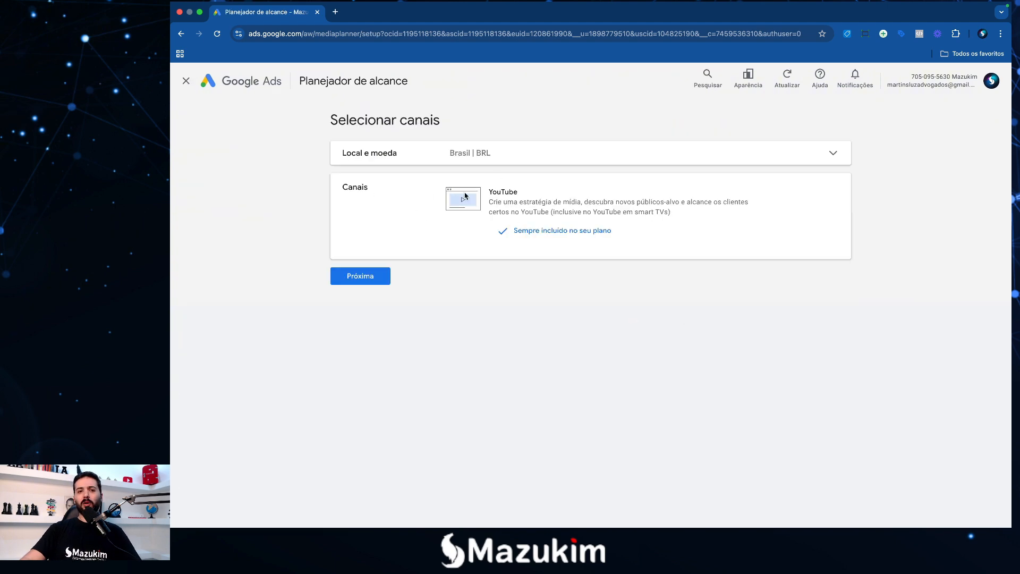
click(374, 277)
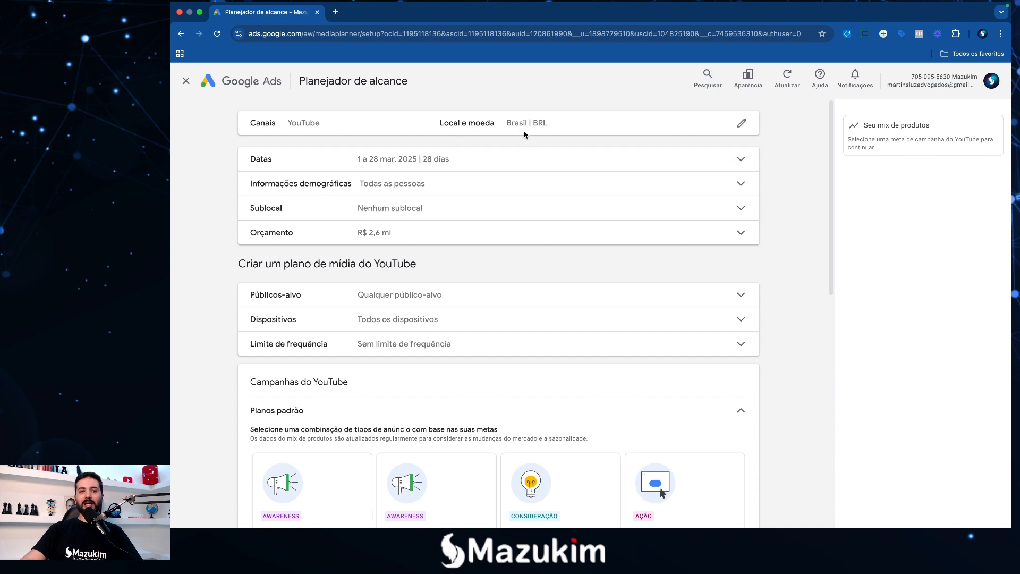
Examine the plan's date range and its calendar options.
click(737, 162)
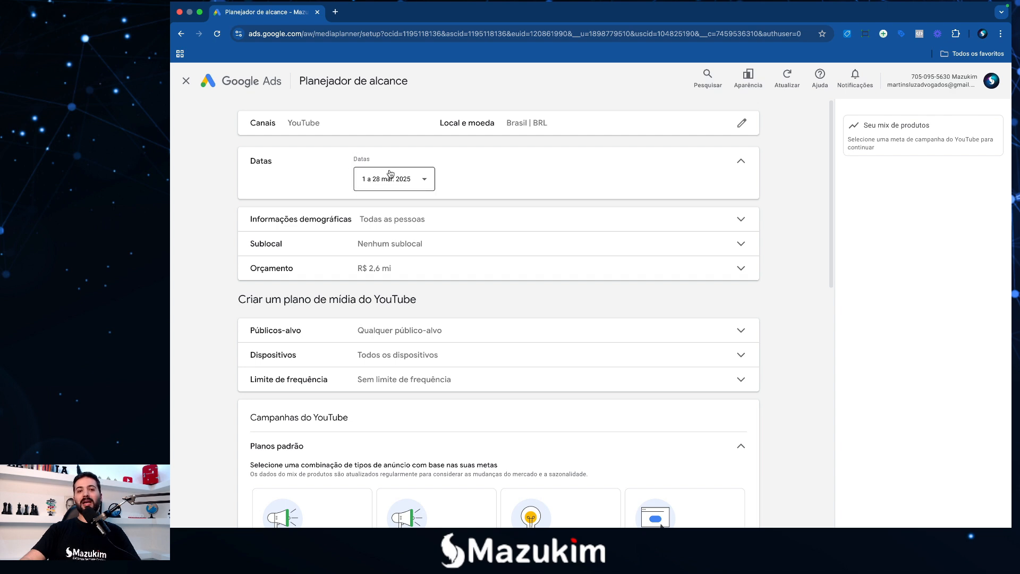
click(401, 185)
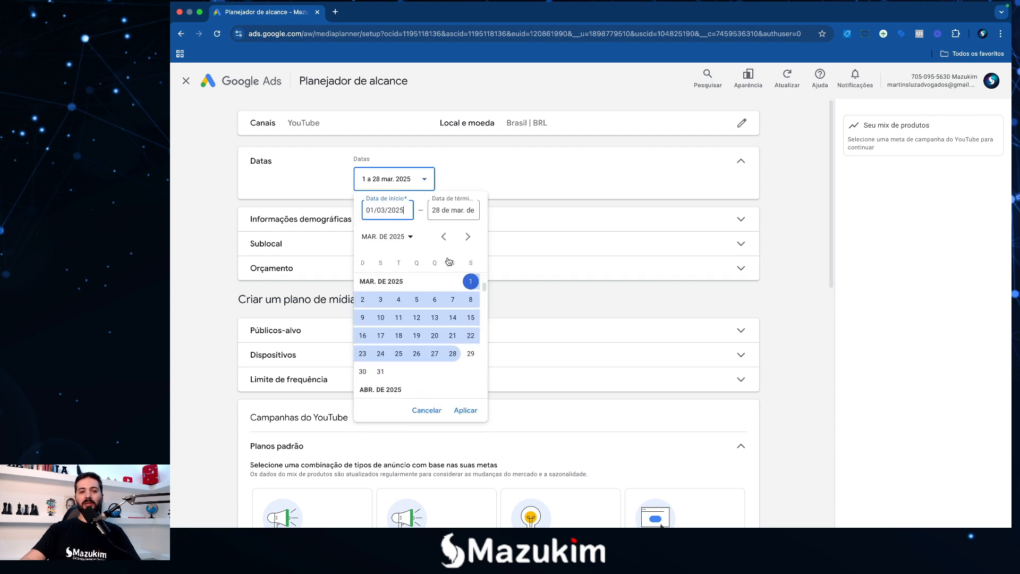
click(788, 264)
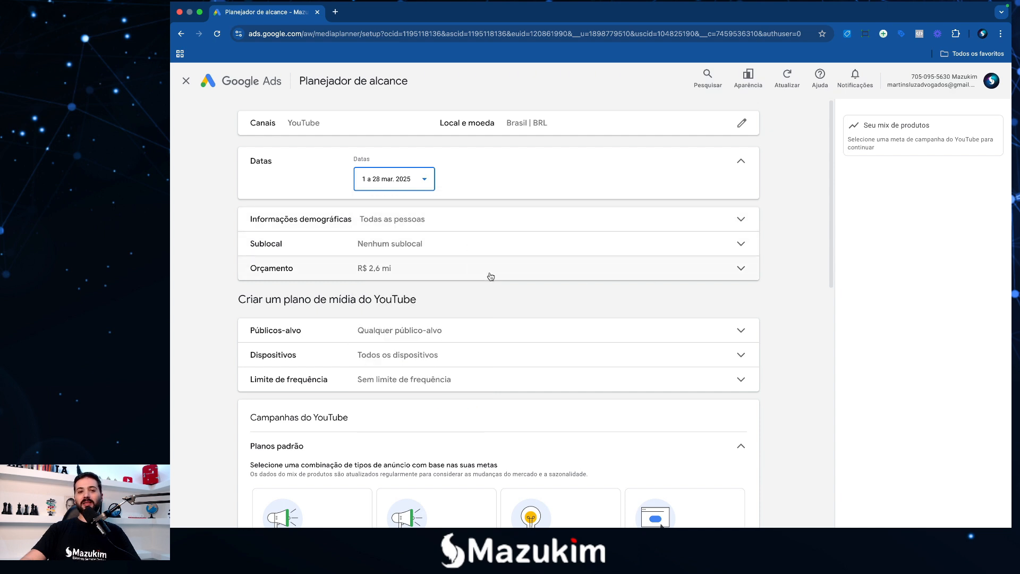
click(772, 247)
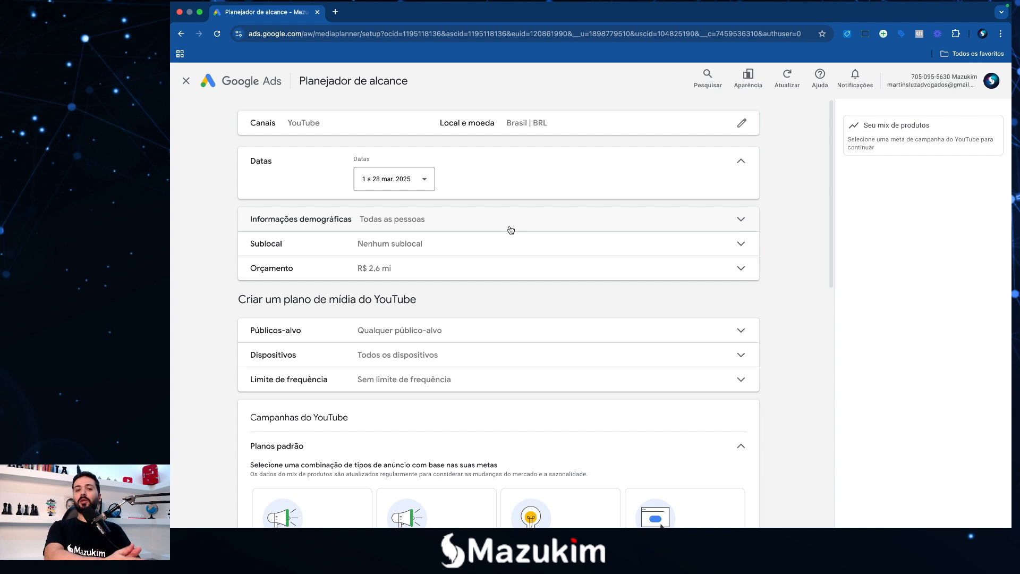
Switch the demographic information to "Idade e gênero específicos" with both Feminino and Masculino included.
click(476, 222)
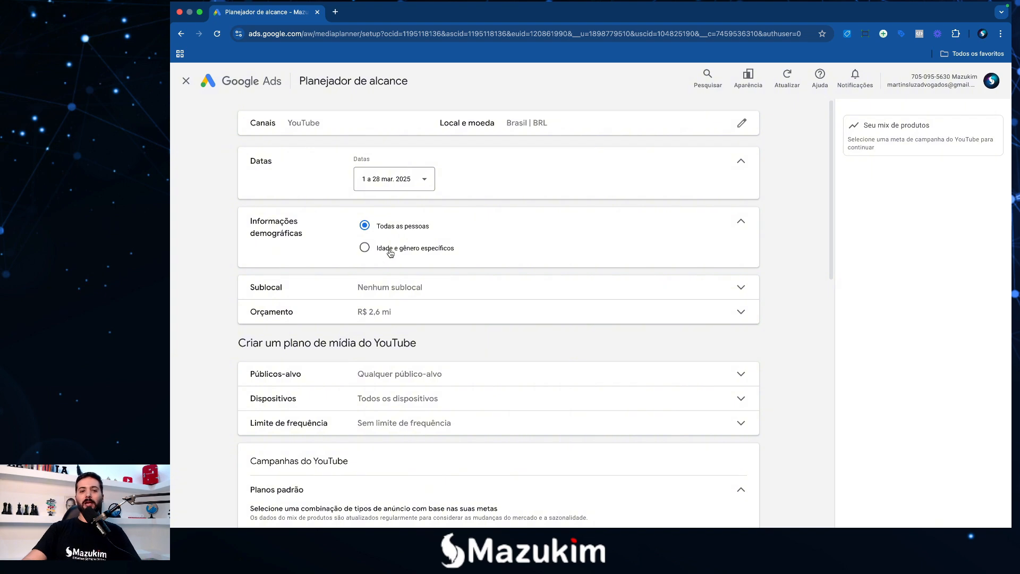
click(388, 250)
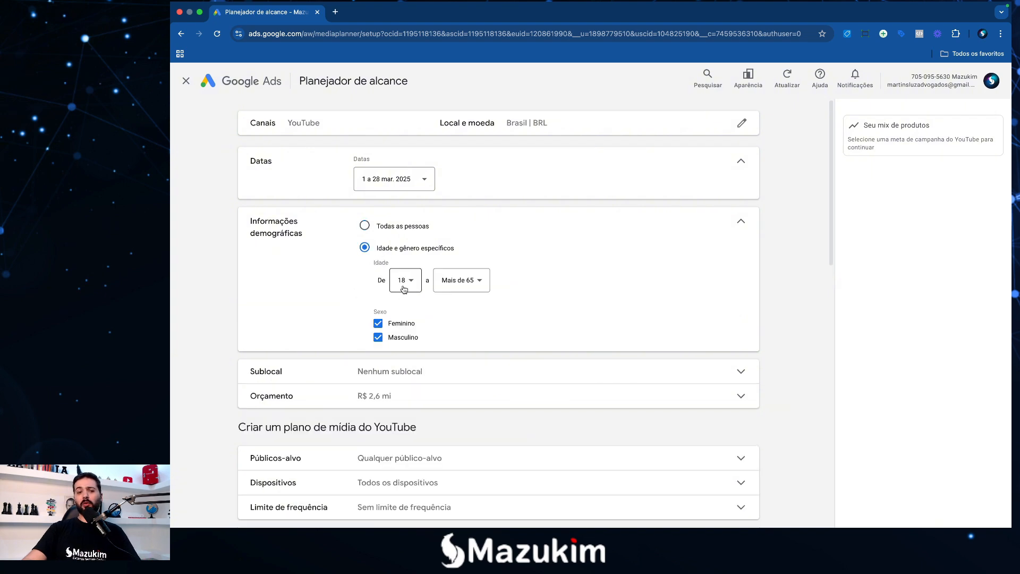
scroll(420, 282, down, 1)
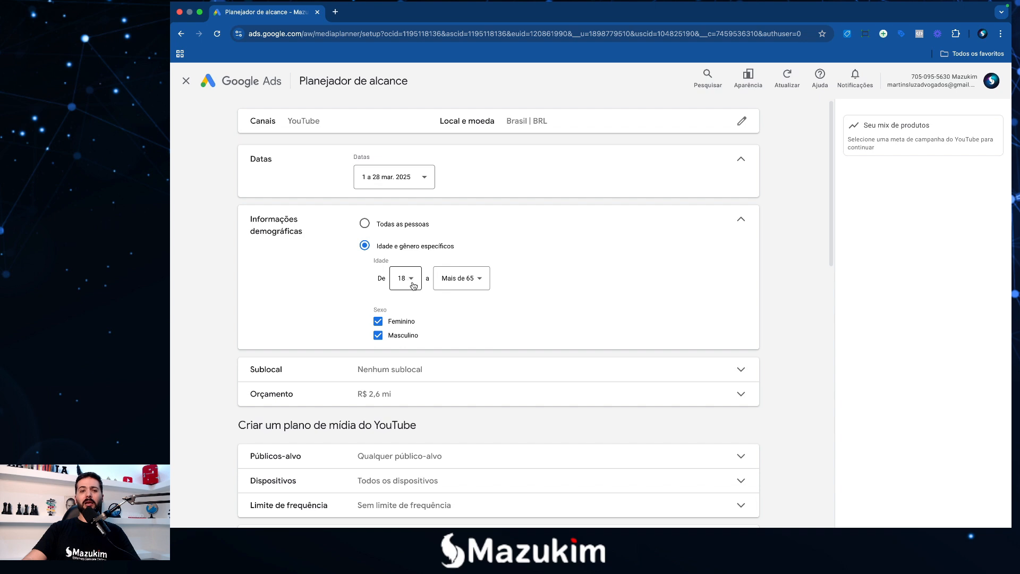
click(414, 281)
click(512, 316)
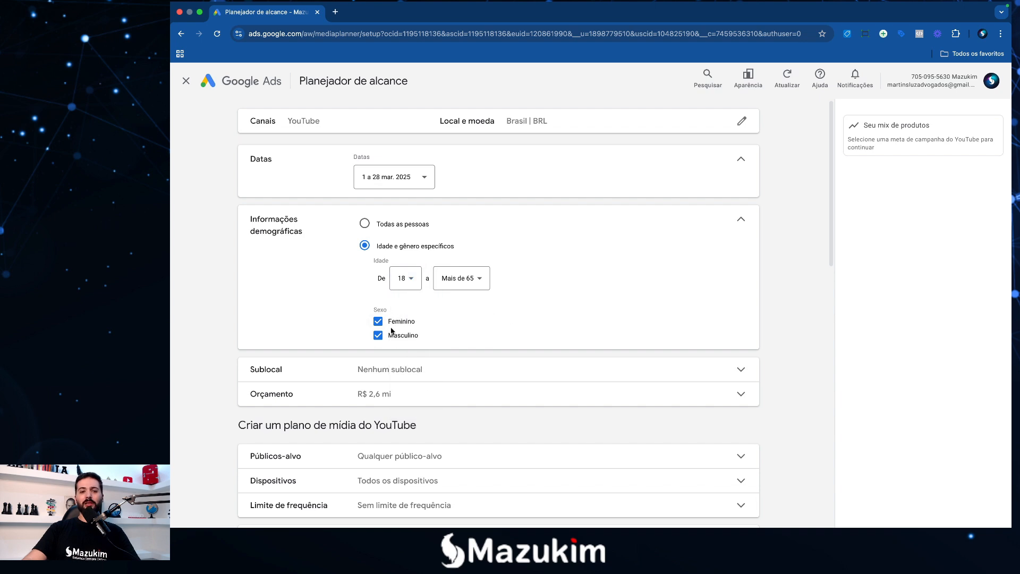
click(379, 337)
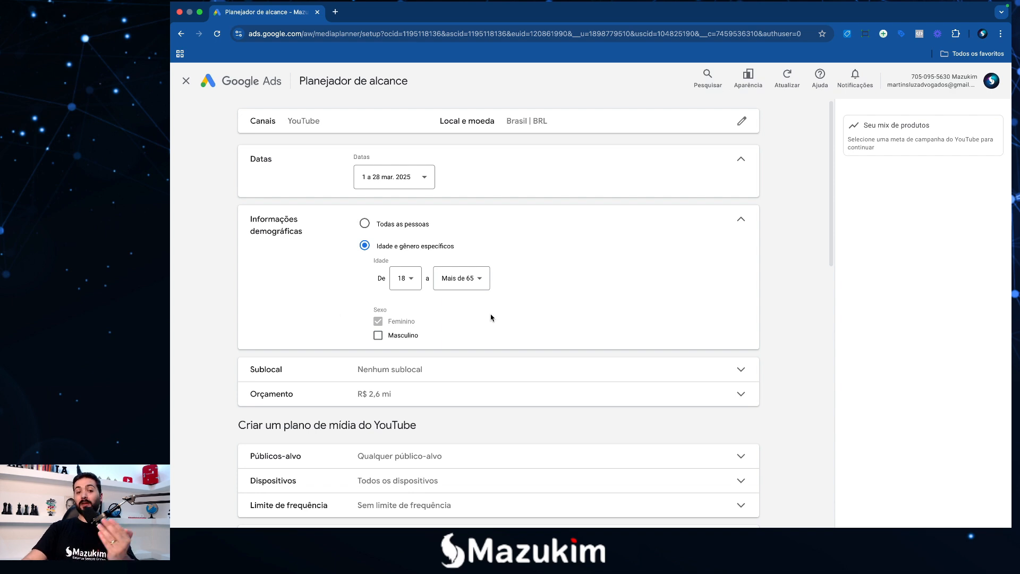
click(378, 335)
Set the demographic age range from 25 to 54.
click(418, 283)
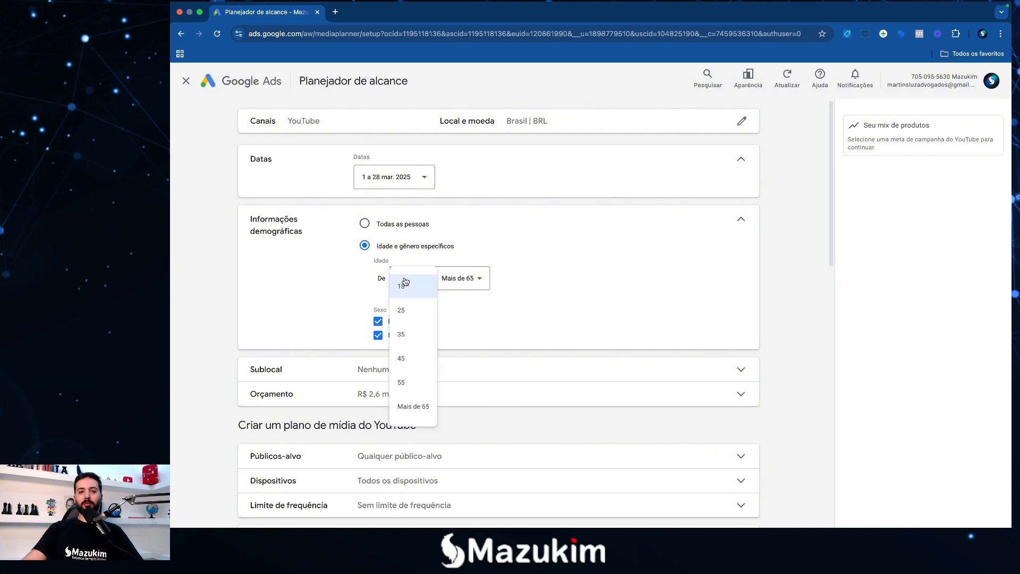
click(408, 316)
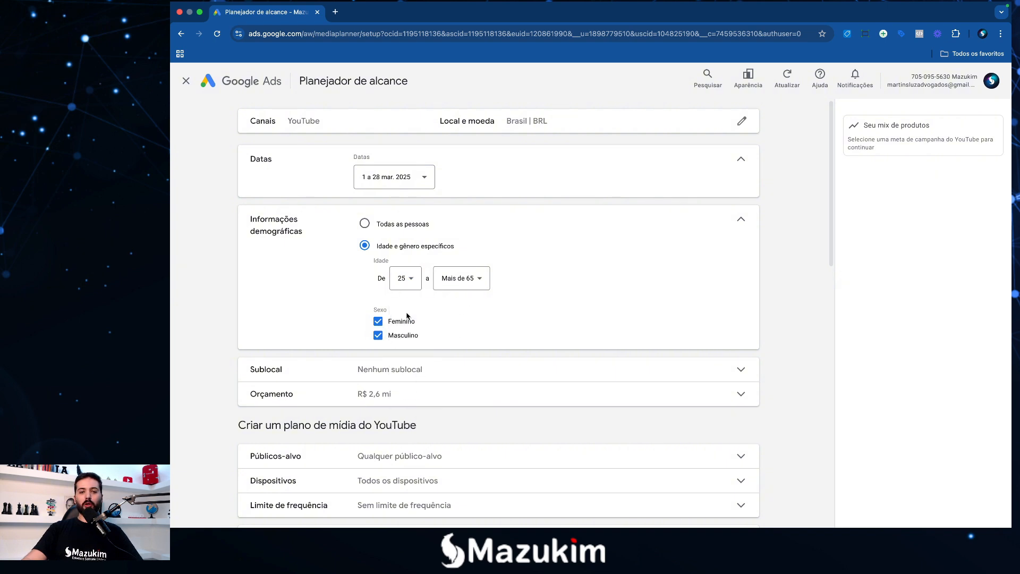
click(464, 280)
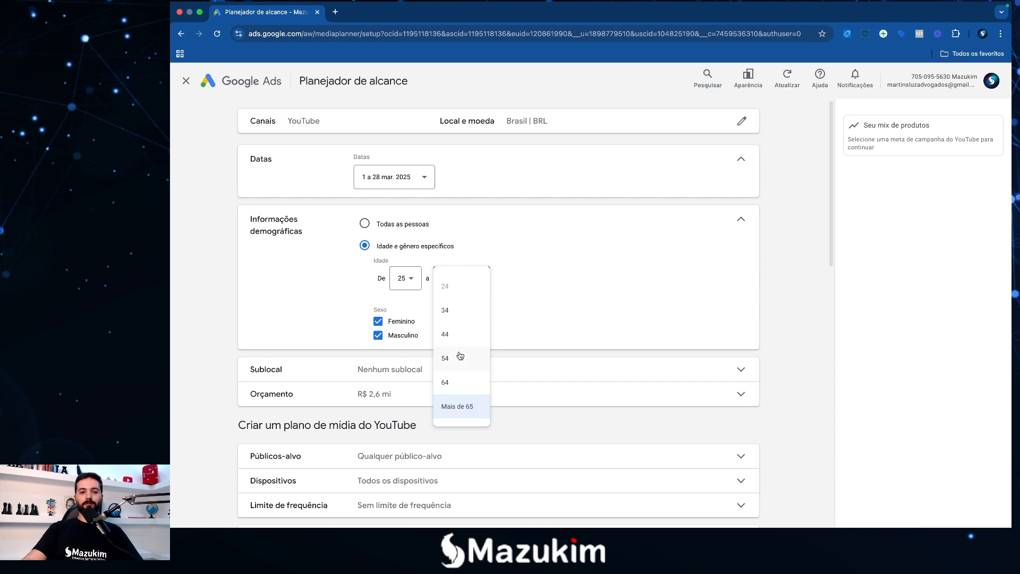
click(453, 342)
click(450, 279)
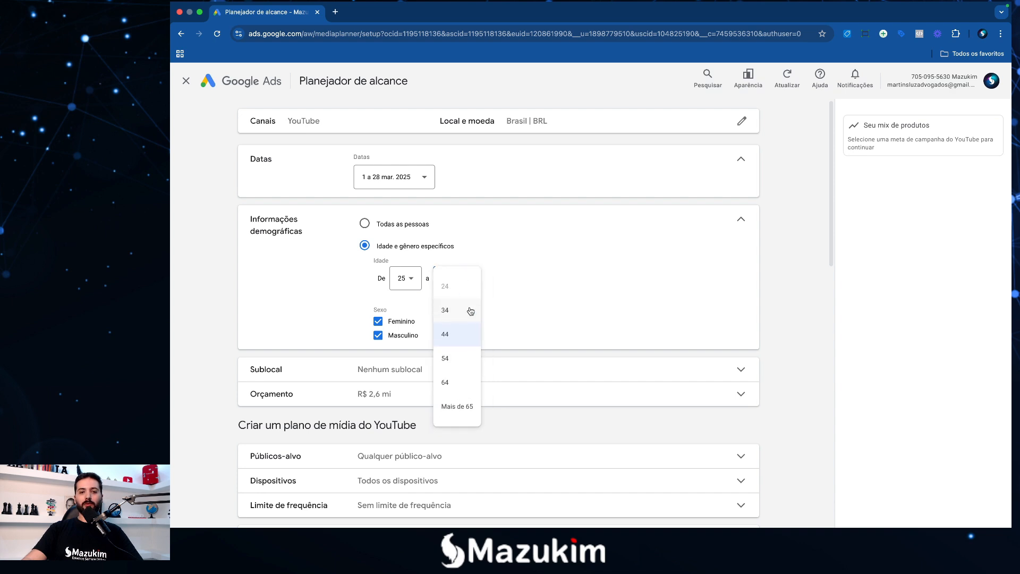
click(446, 359)
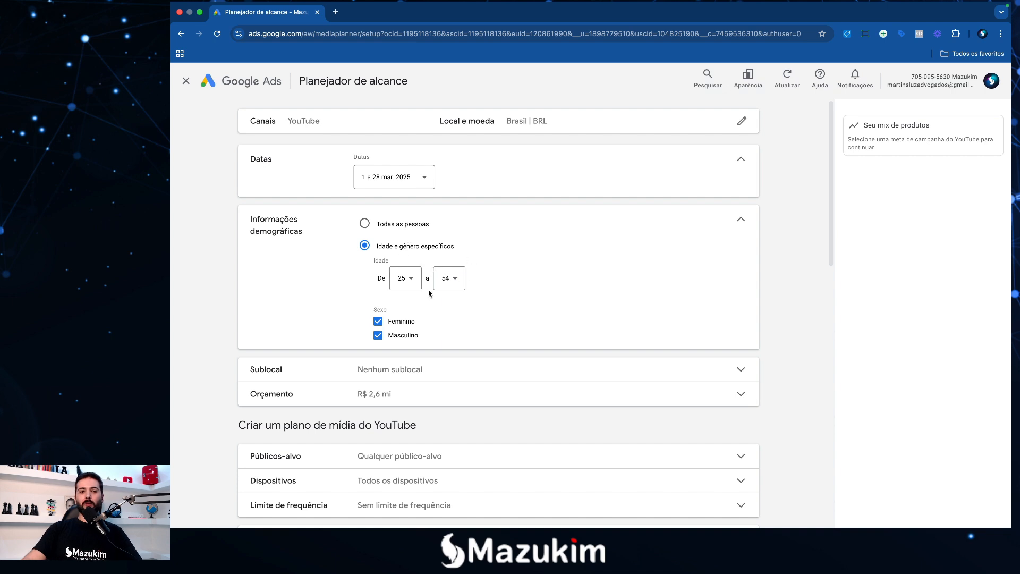
Expand the Sublocal setting and look over its list of available states, cities and metropolitan regions.
scroll(496, 359, down, 1)
scroll(496, 359, down, 3)
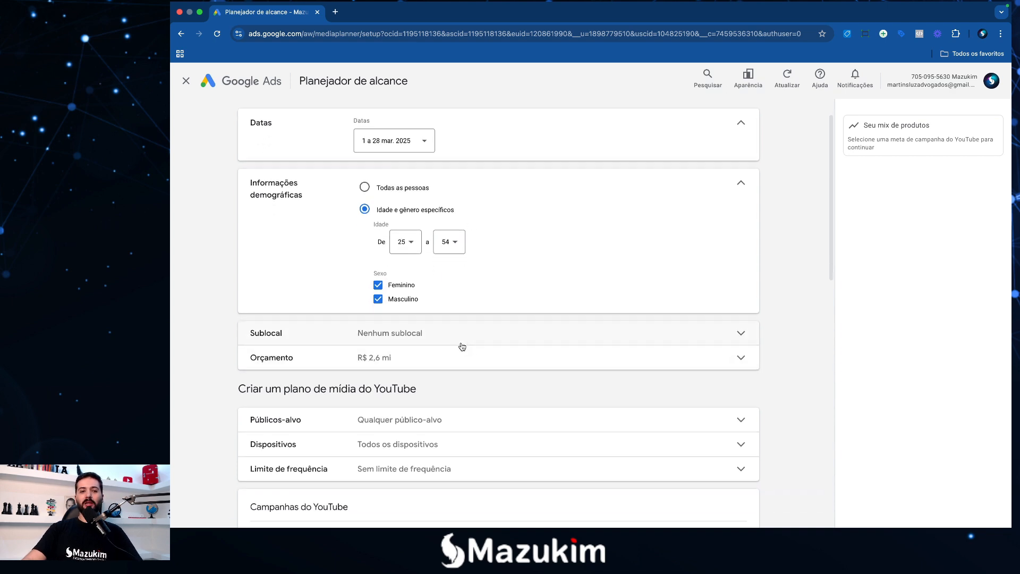
click(486, 334)
scroll(441, 332, down, 5)
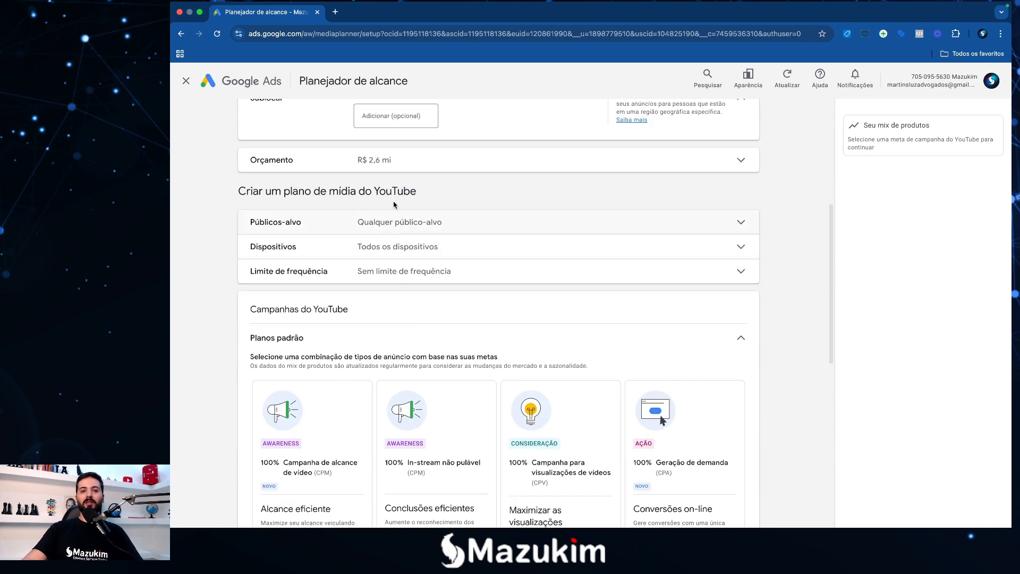
click(395, 123)
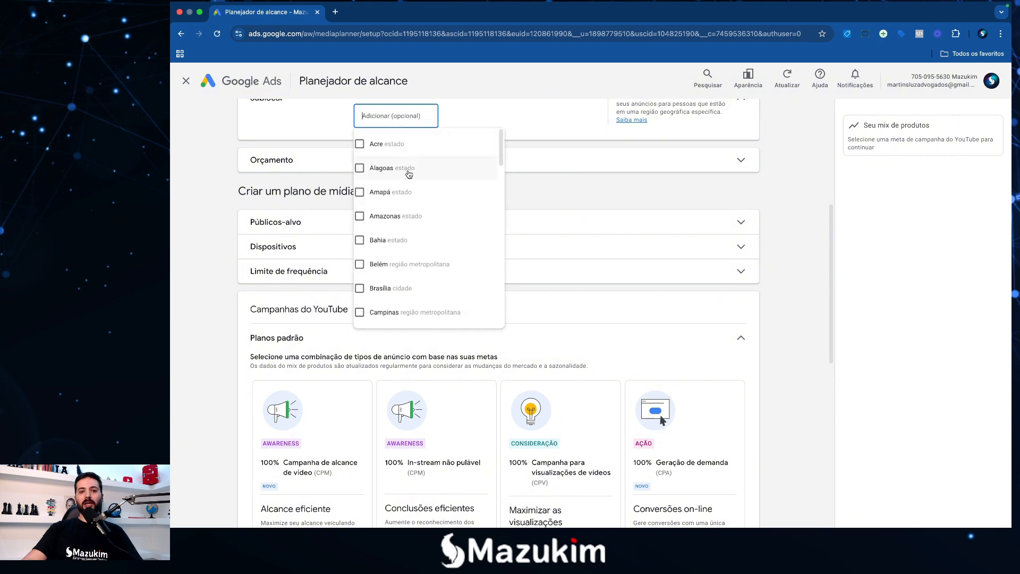
mouse_move(500, 158)
mouse_down()
mouse_move(494, 319)
mouse_move(503, 141)
mouse_up()
click(528, 316)
scroll(528, 315, up, 1)
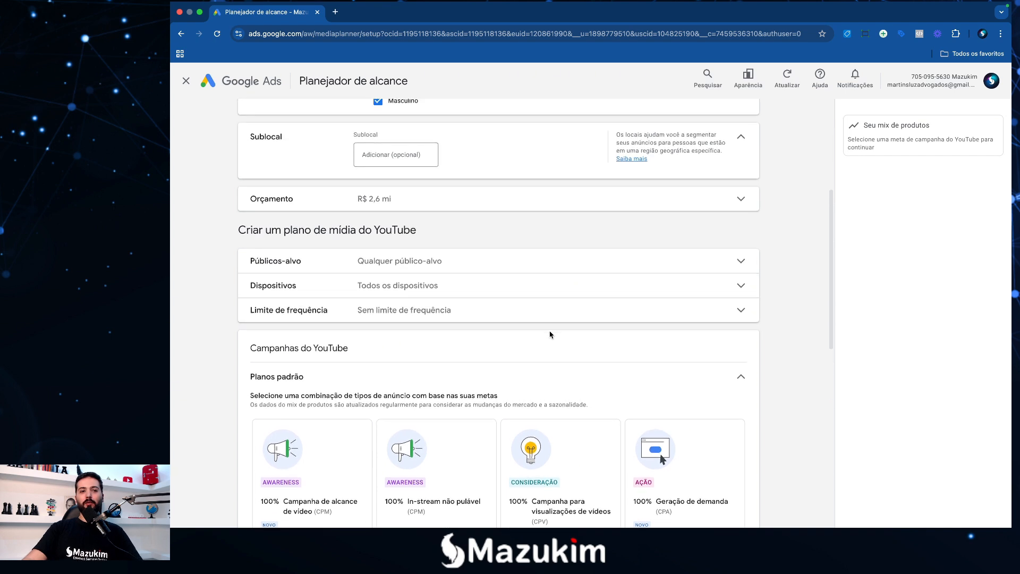
scroll(460, 291, up, 1)
Filter the sublocal list by "s" and select the state of São Paulo.
click(408, 194)
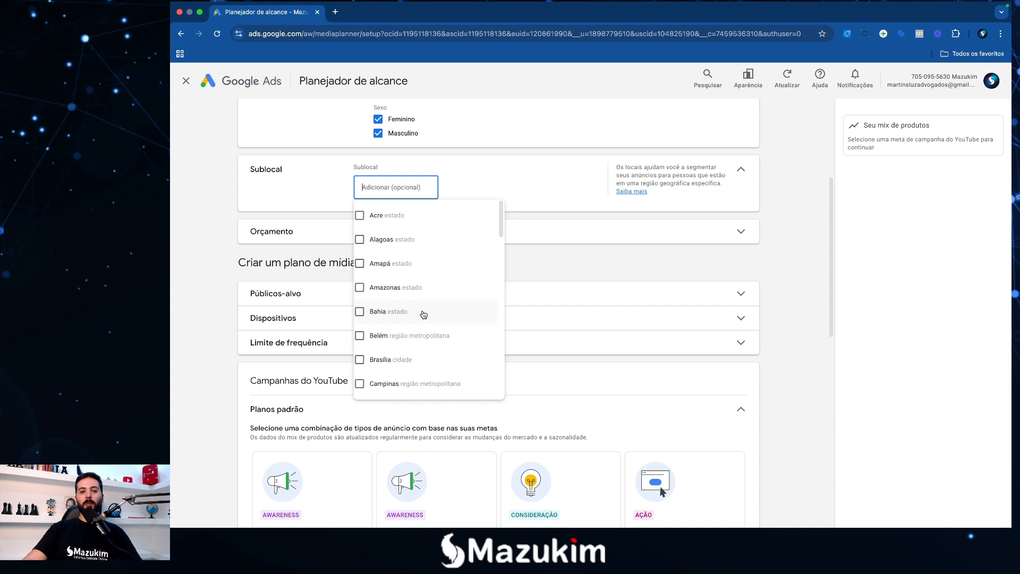
scroll(419, 329, down, 5)
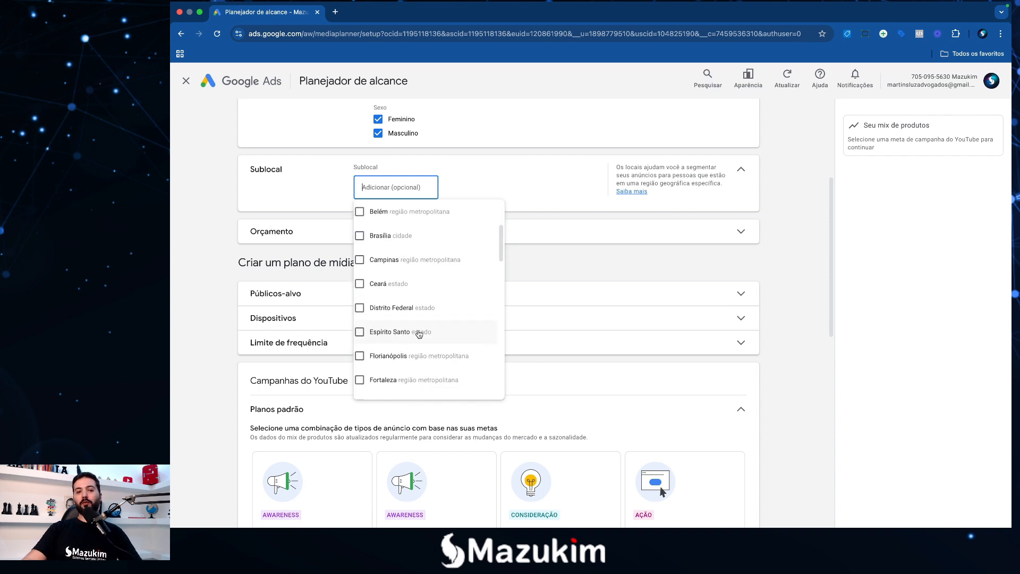
scroll(419, 335, down, 1)
scroll(417, 335, down, 3)
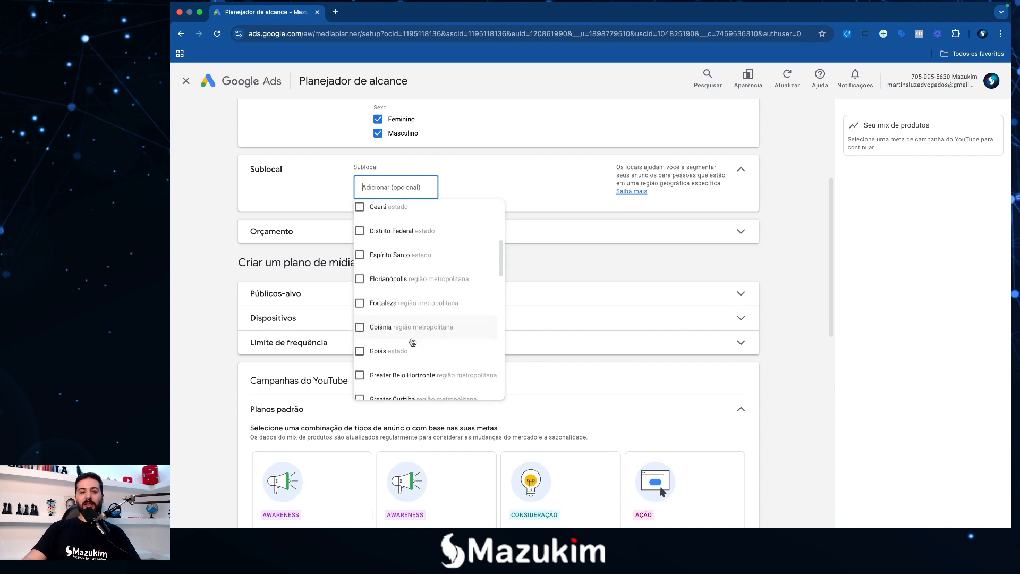
scroll(416, 338, down, 1)
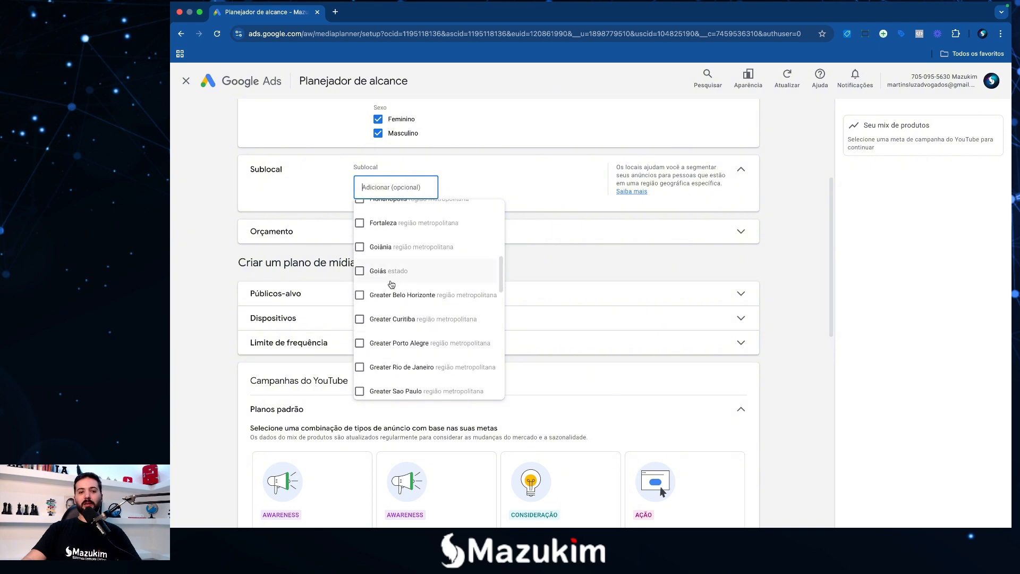
scroll(410, 300, up, 5)
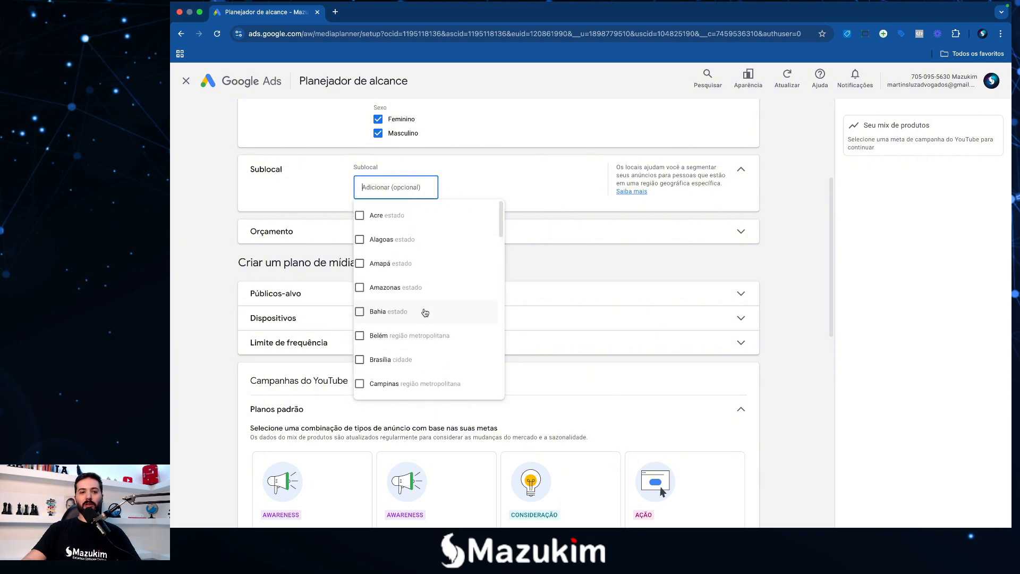
text(s)
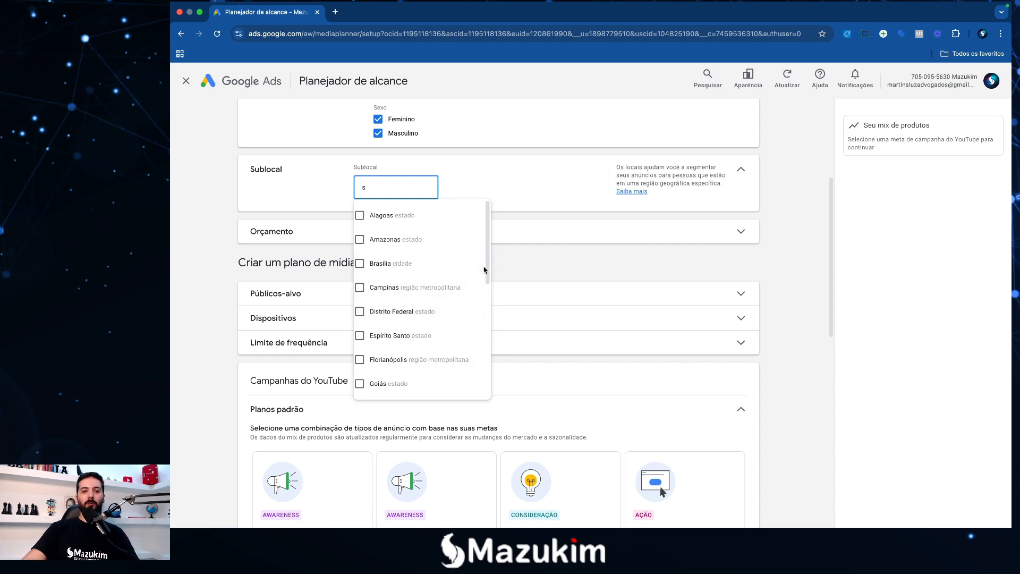
scroll(434, 339, down, 3)
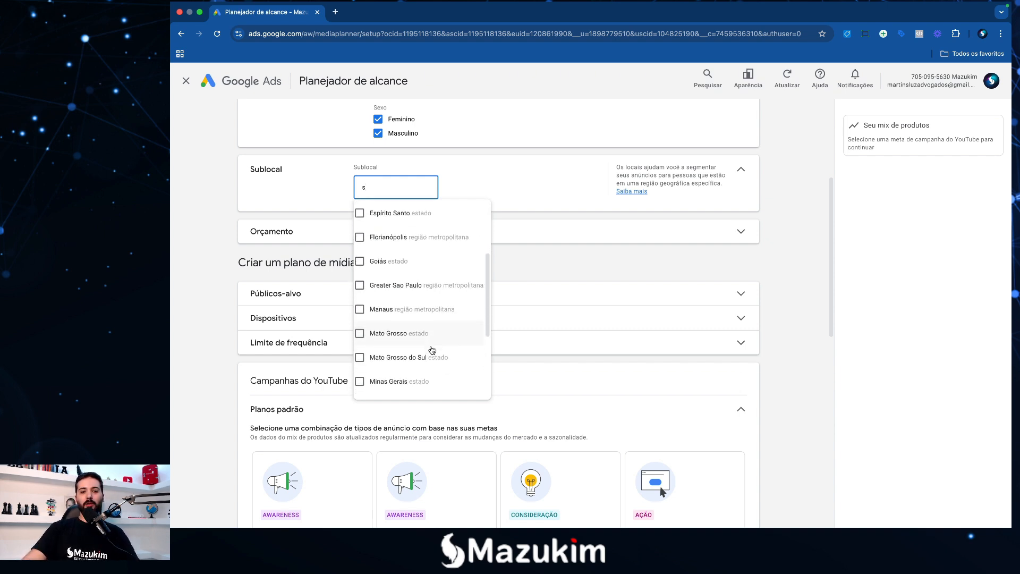
scroll(432, 349, down, 3)
click(398, 340)
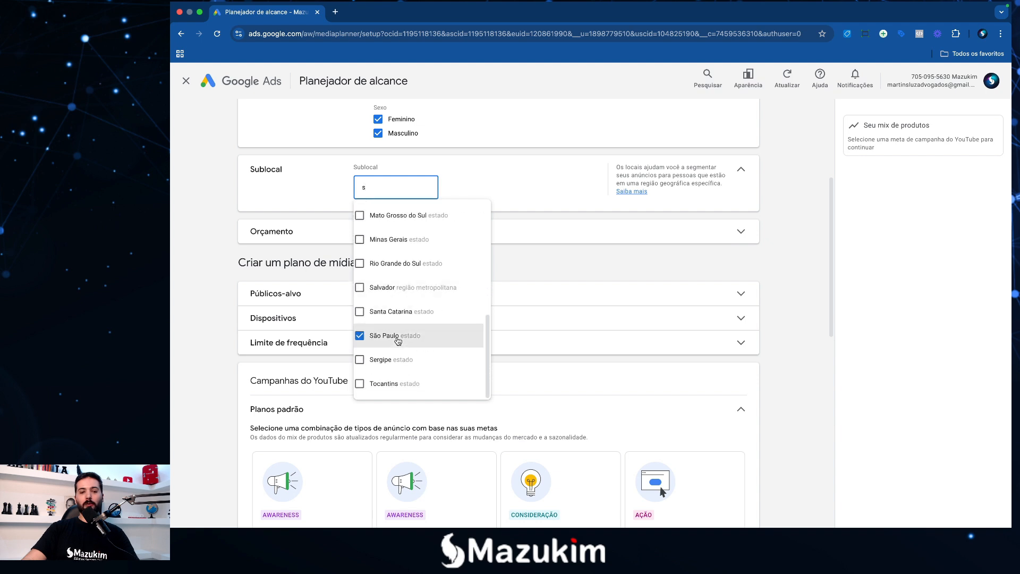
click(622, 326)
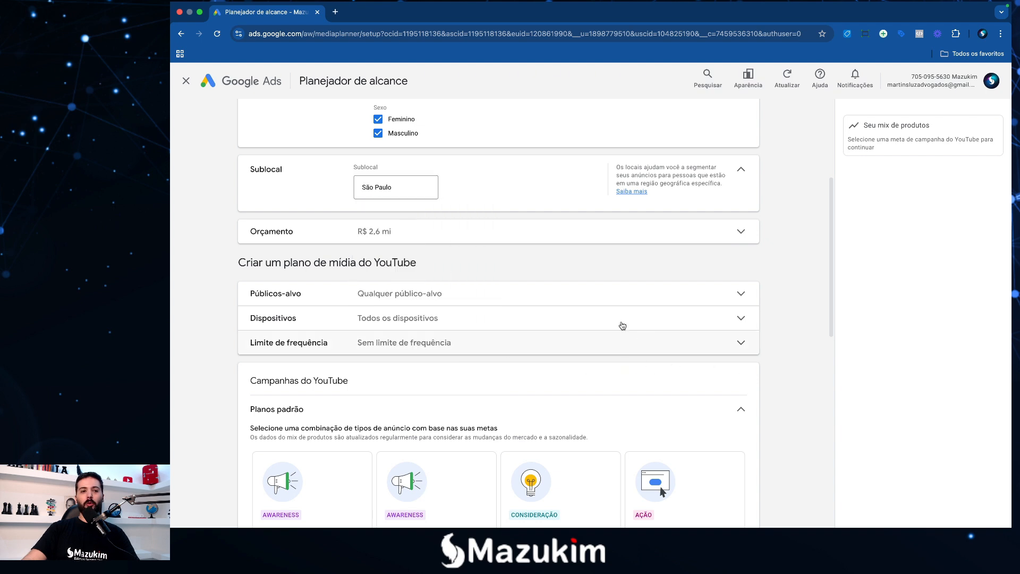
Set the plan's budget to R$ 1000.
click(525, 240)
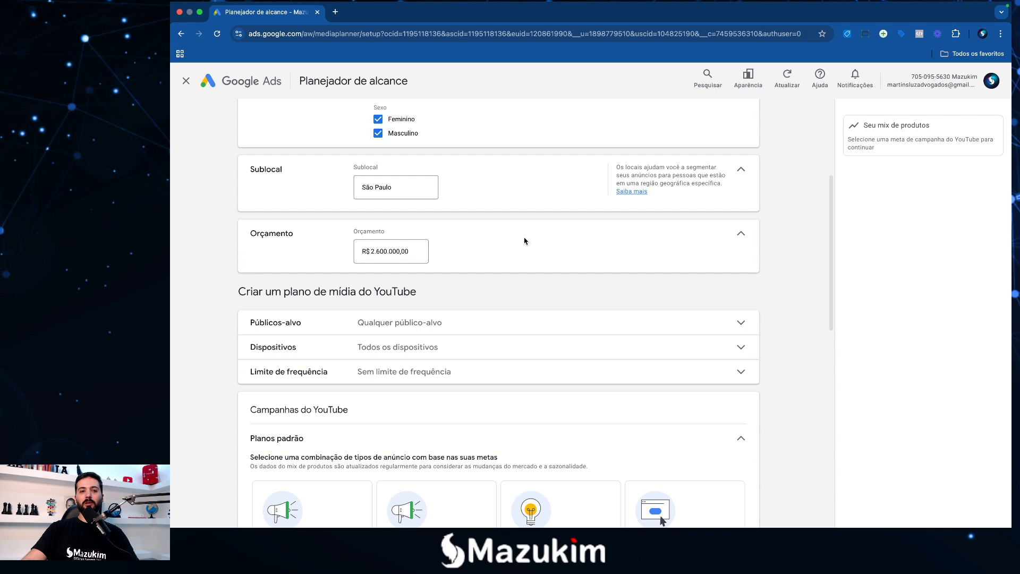
click(413, 248)
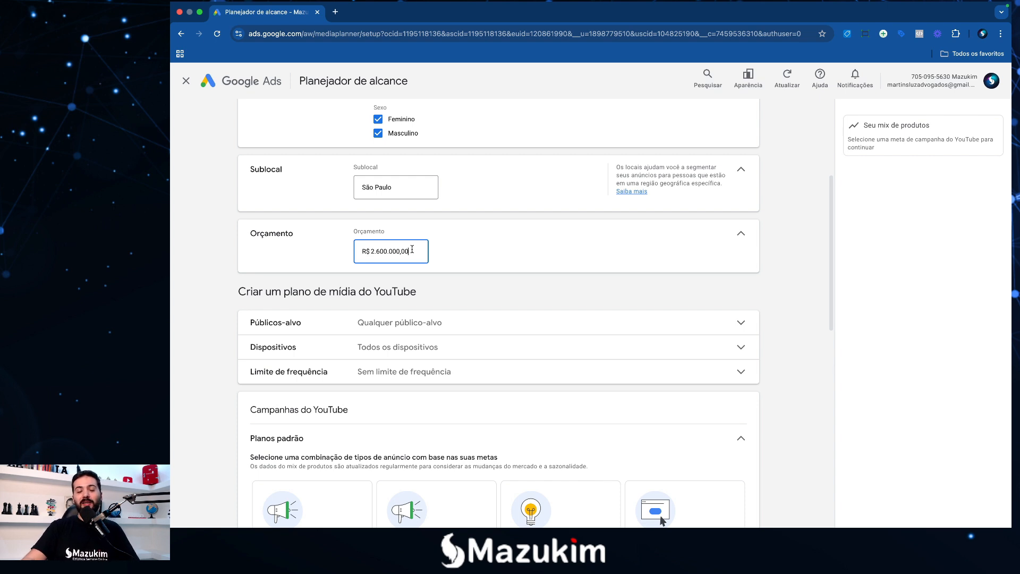
drag(412, 249, 344, 251)
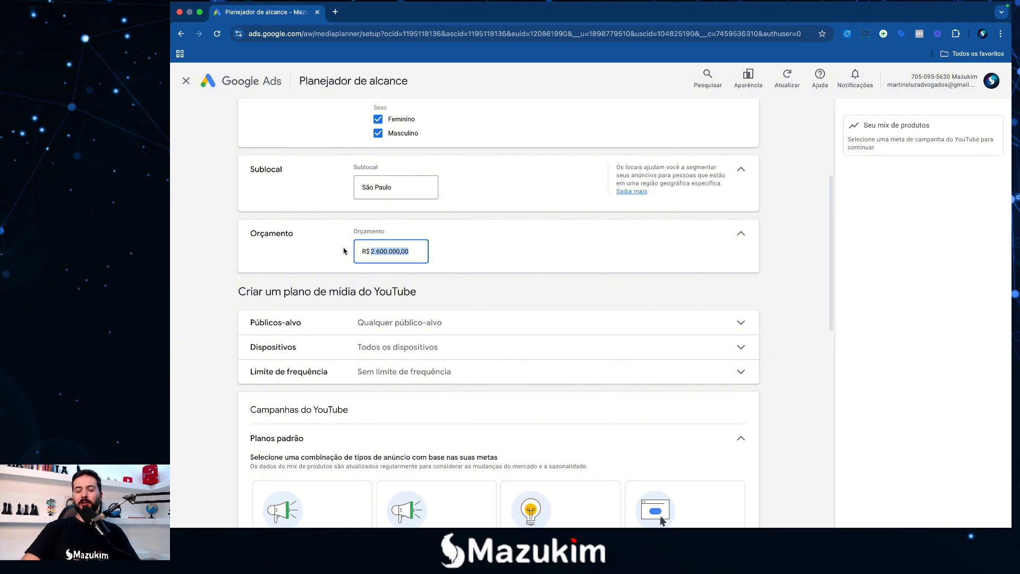
text(1000)
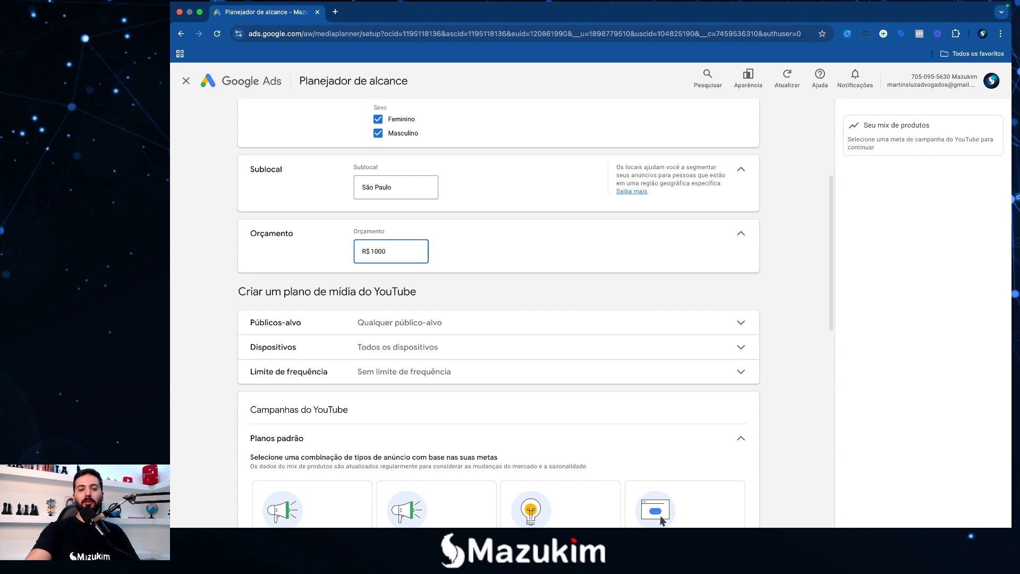
Commit the R$ 1000 budget and review the dates, demographics and sublocation defined for the plan.
click(751, 295)
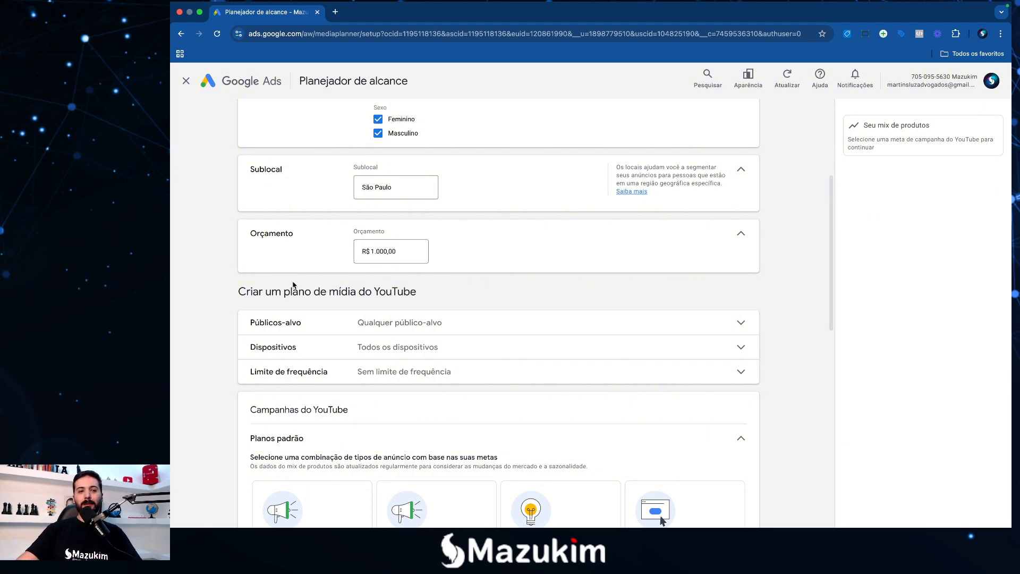
scroll(293, 276, down, 1)
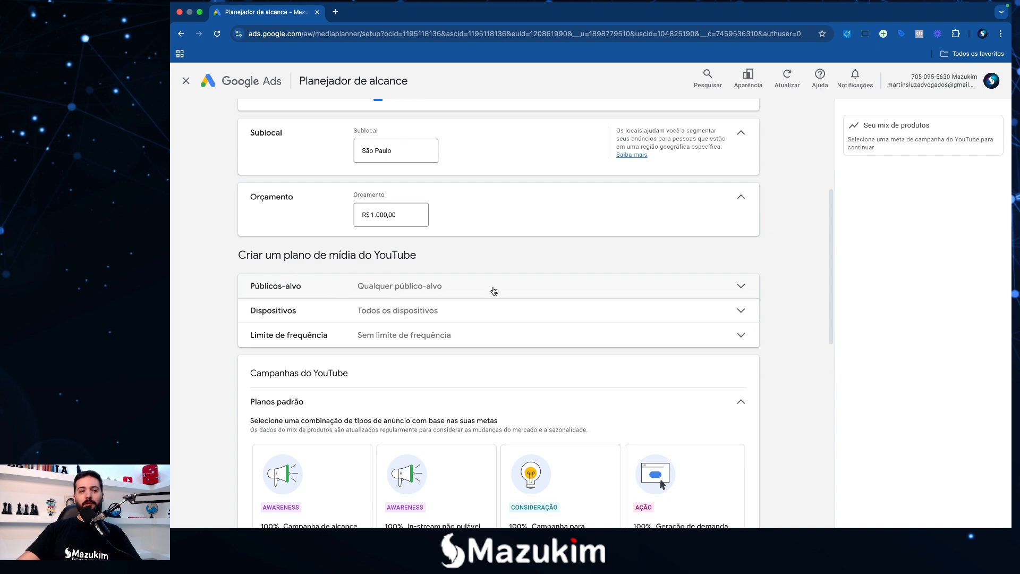
scroll(491, 290, up, 5)
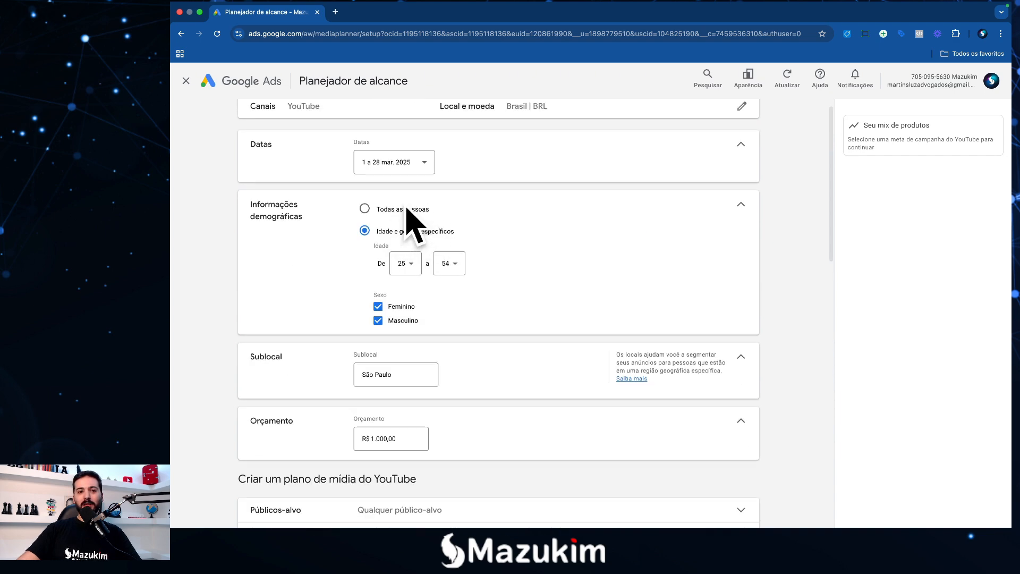
scroll(452, 255, down, 6)
scroll(476, 283, down, 1)
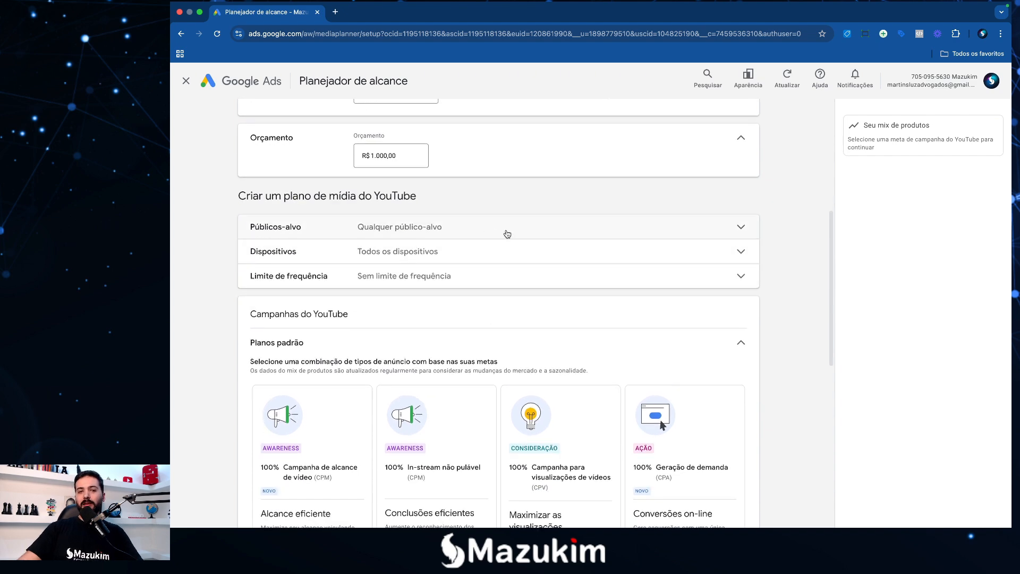
Expand the target audience settings and examine the suggested segments, including the details of Serviços financeiros para empresas.
click(506, 233)
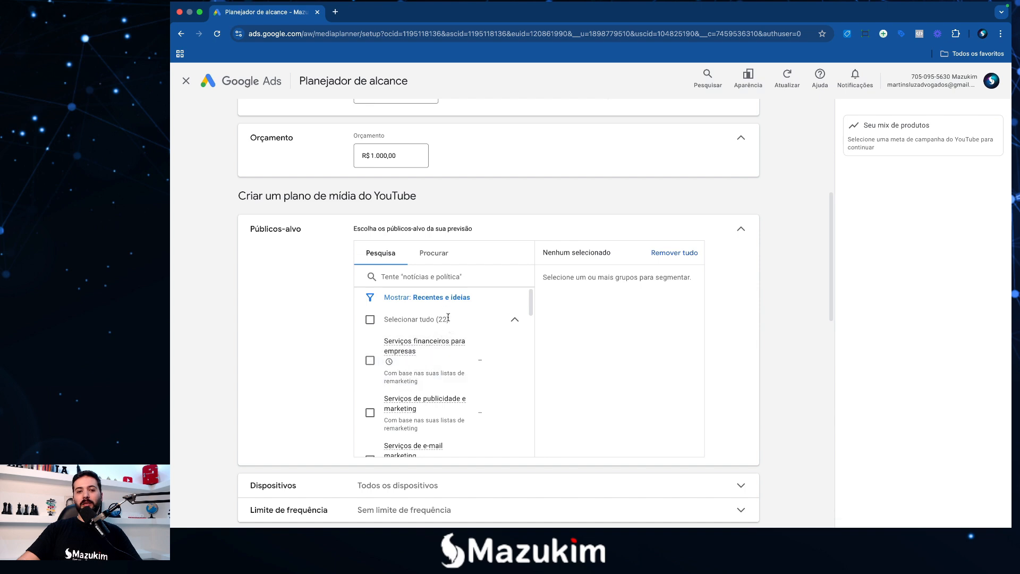
scroll(440, 372, down, 5)
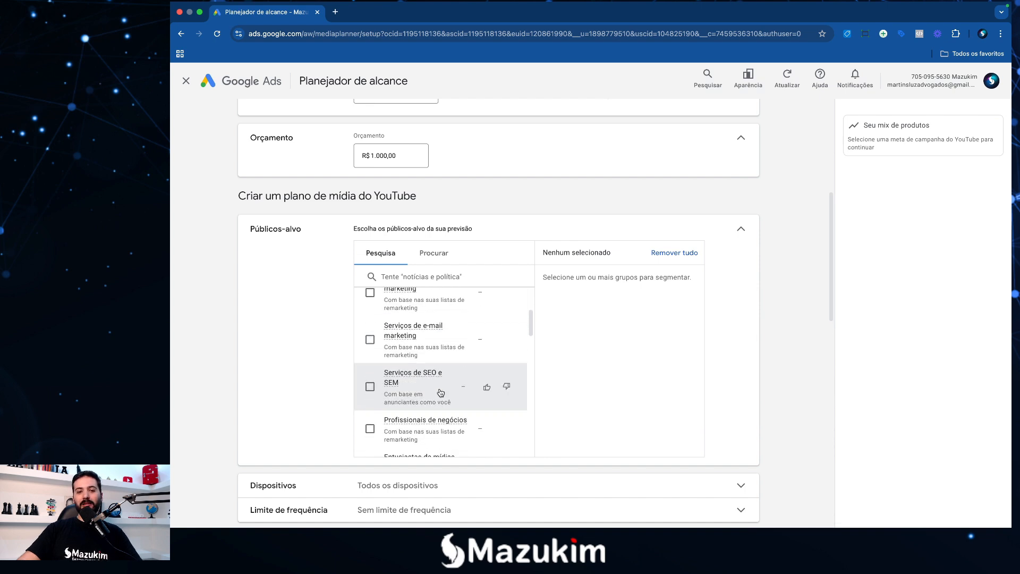
scroll(441, 379, down, 4)
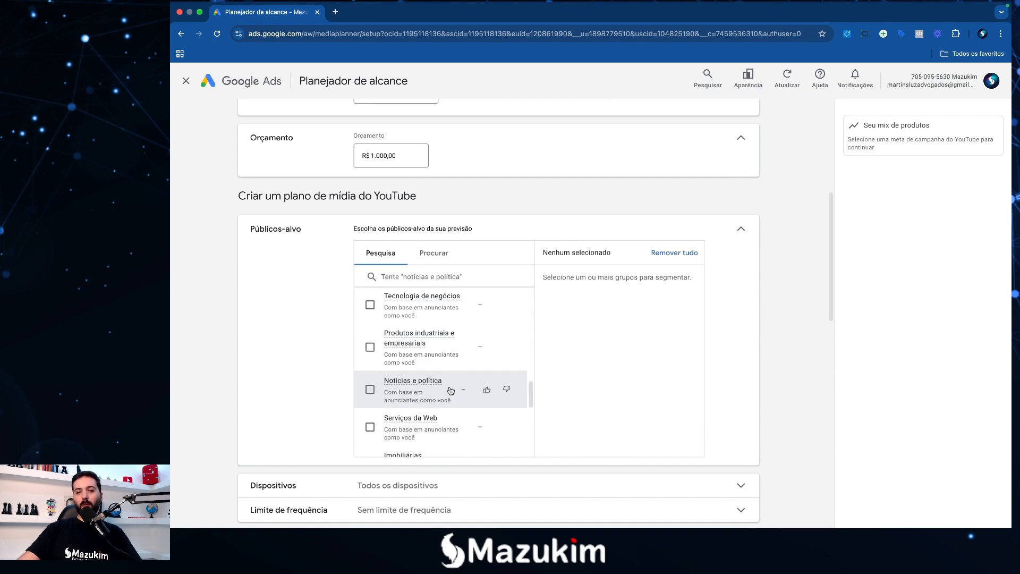
scroll(437, 375, up, 4)
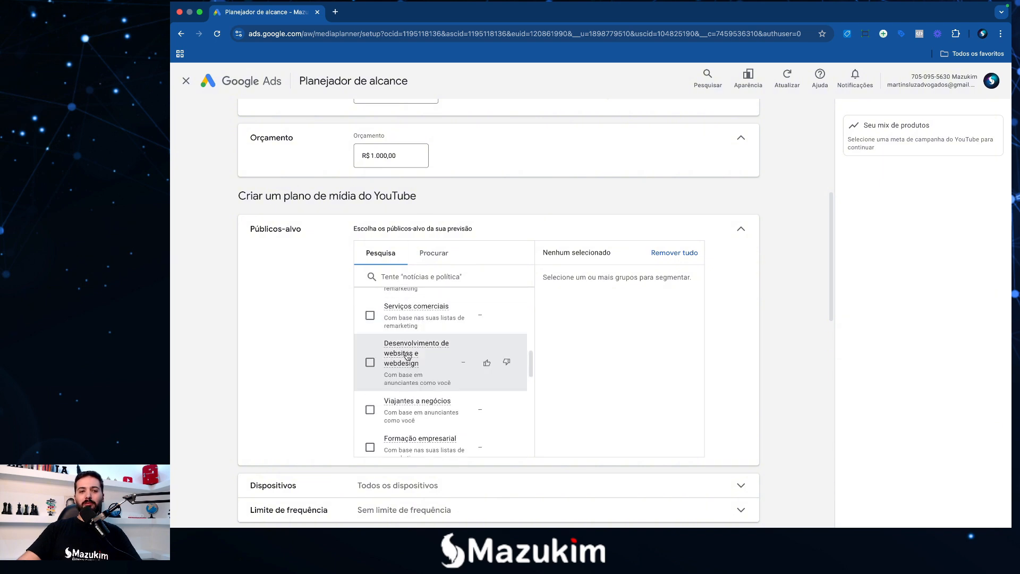
scroll(452, 366, up, 2)
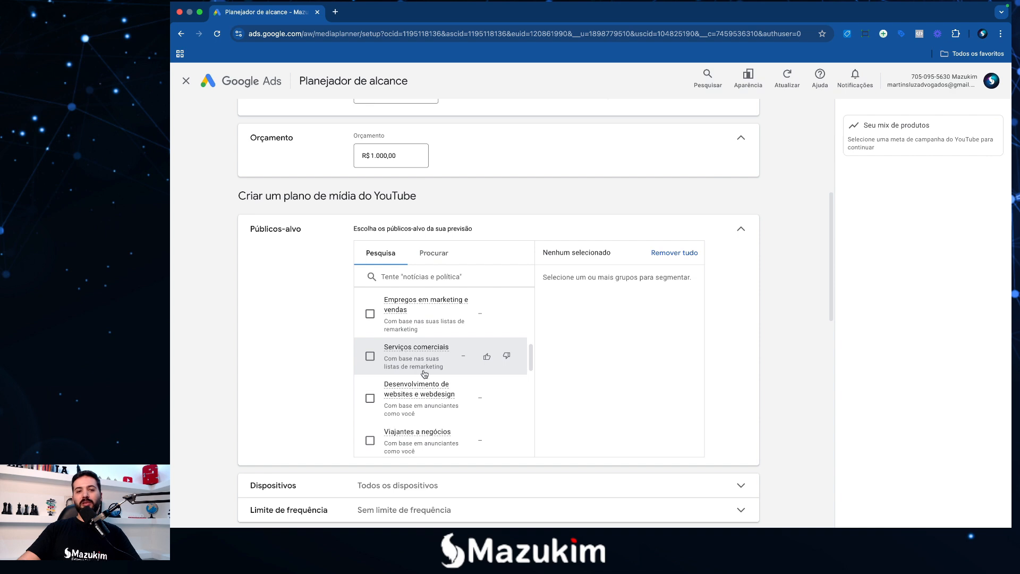
scroll(441, 377, up, 1)
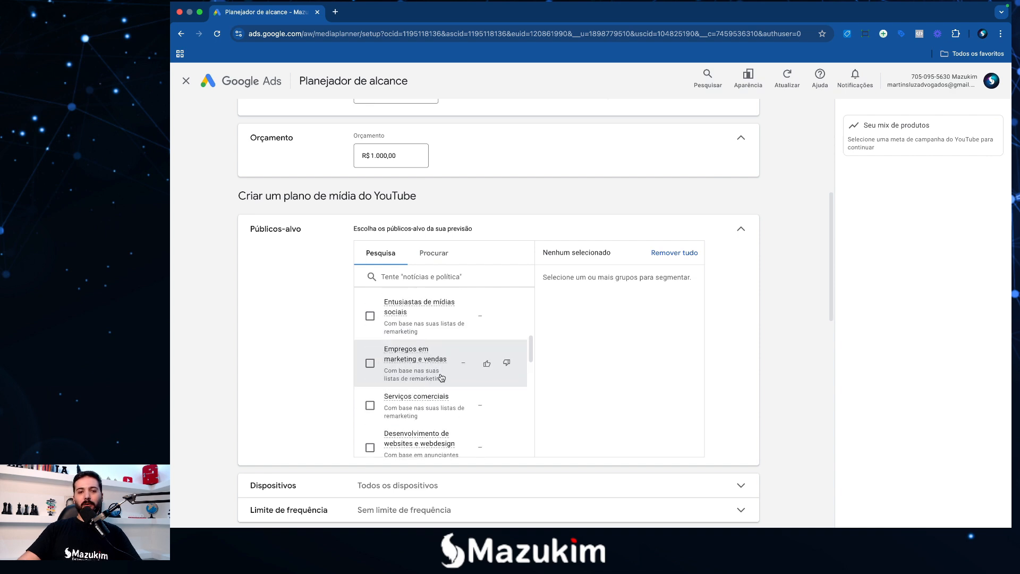
scroll(485, 393, up, 3)
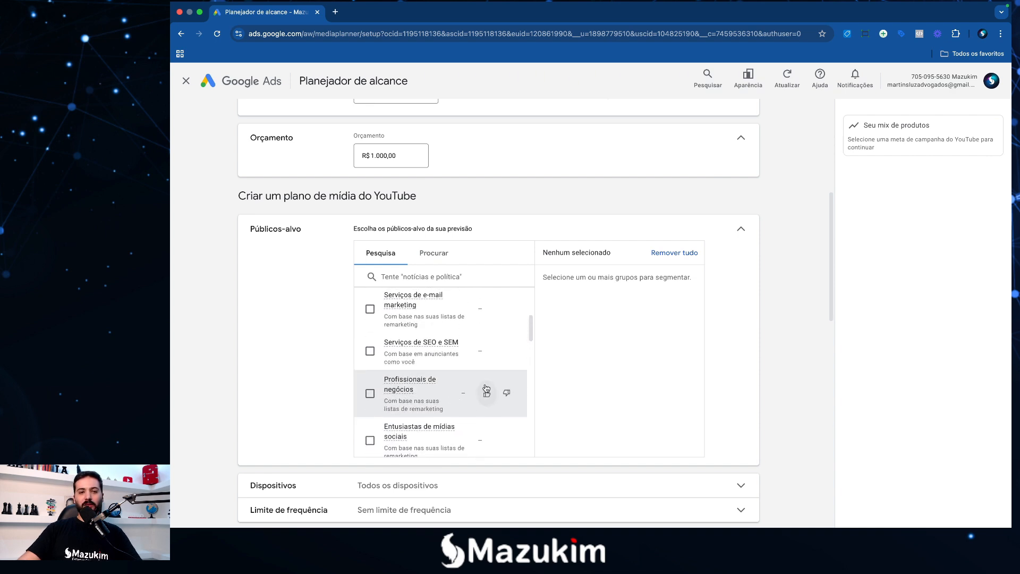
scroll(484, 393, up, 4)
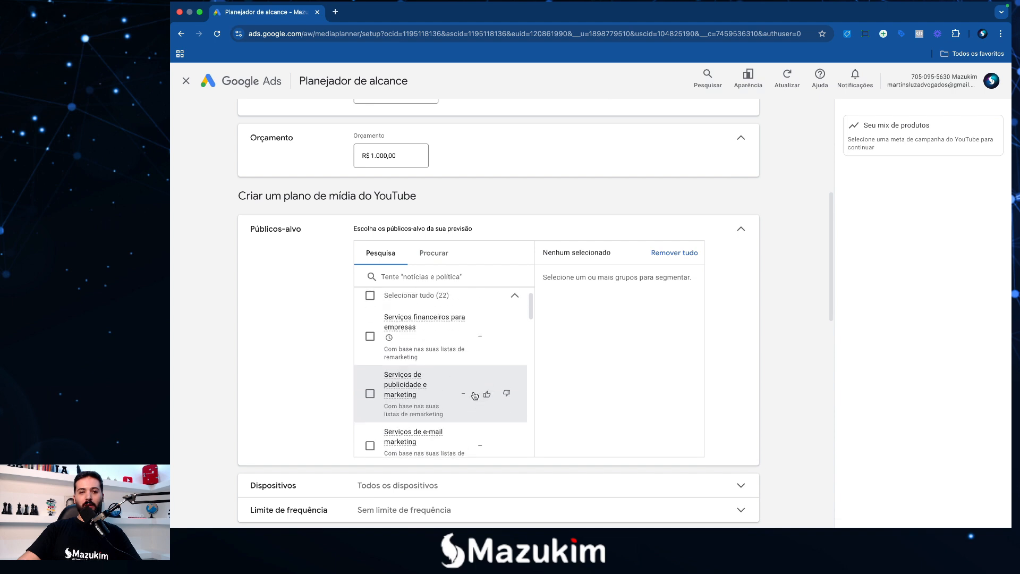
scroll(412, 367, up, 1)
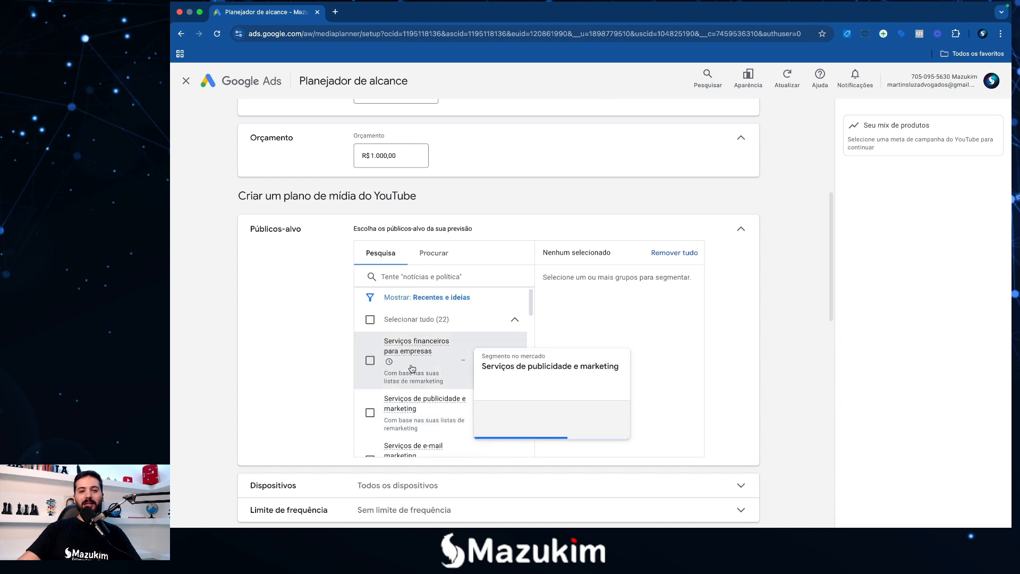
mouse_move(416, 352)
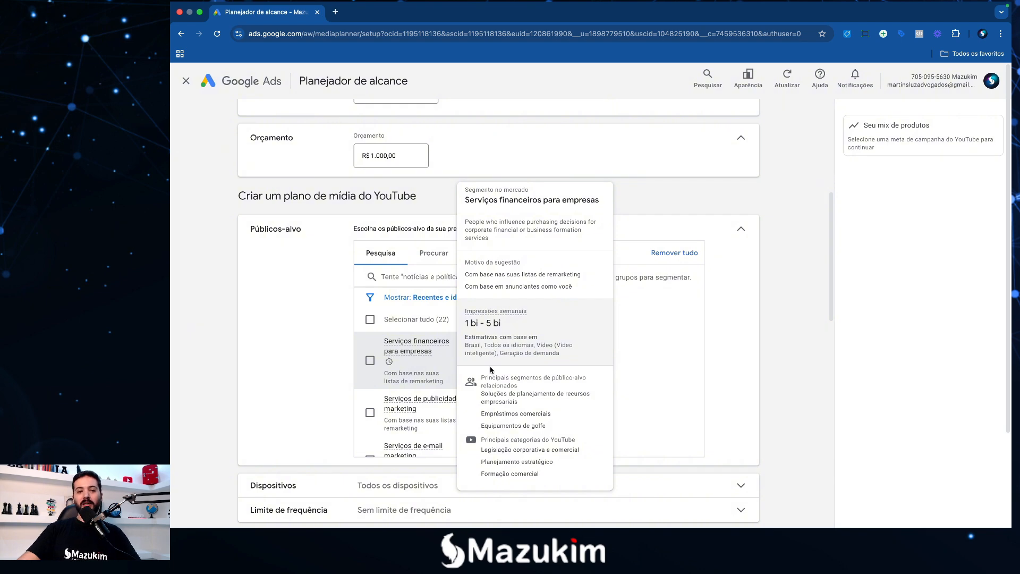
Search the audiences for "empresa" and select Abrirá uma empresa em breve, Criação de empresas and Abriu uma empresa recentemente.
click(415, 276)
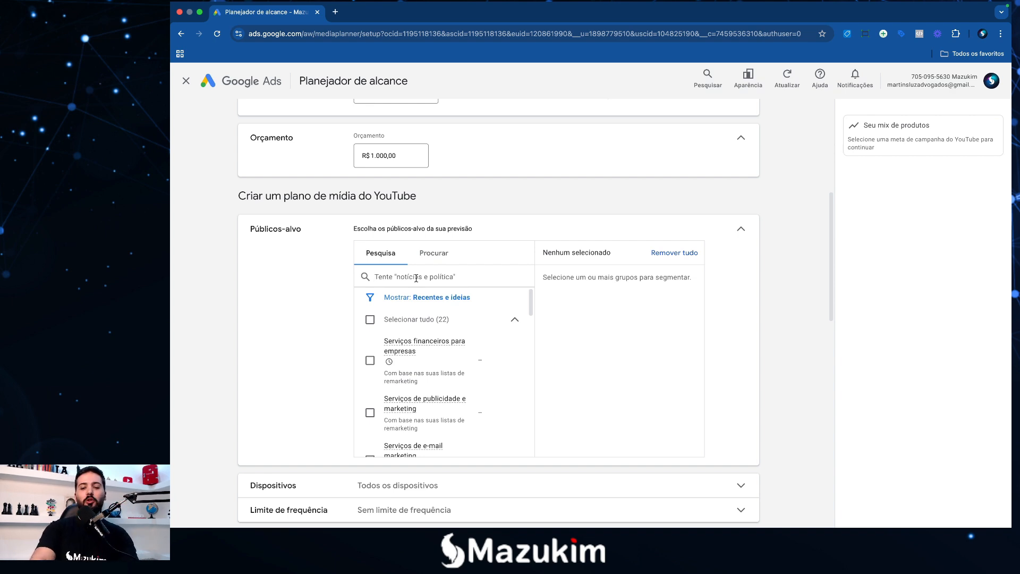
text(empresa)
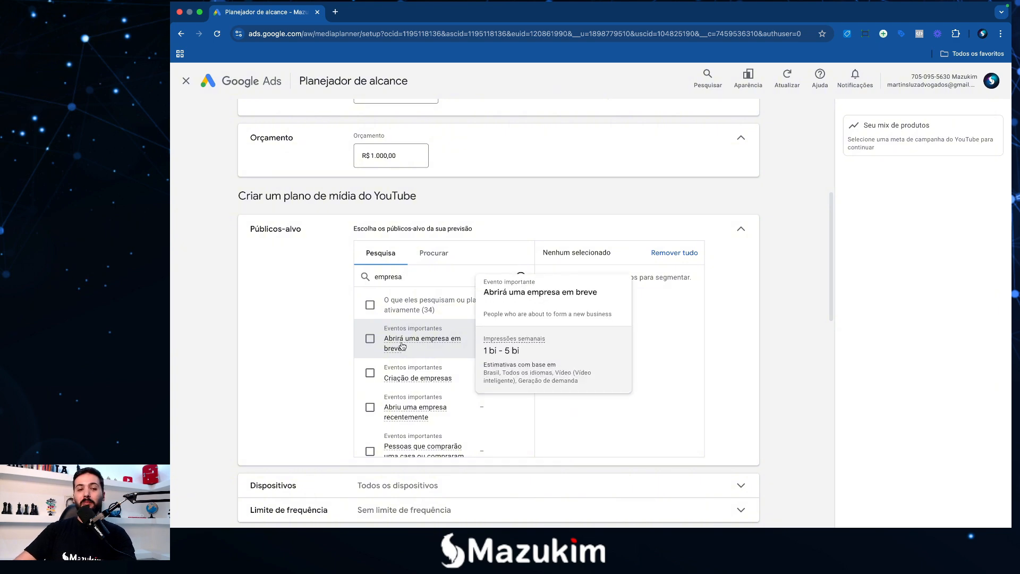
click(371, 341)
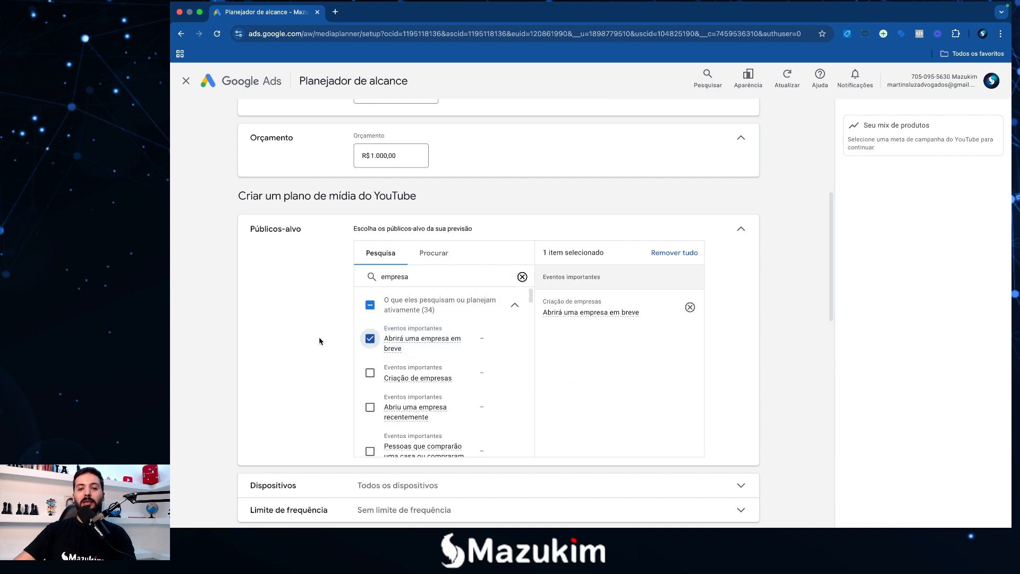
mouse_move(426, 380)
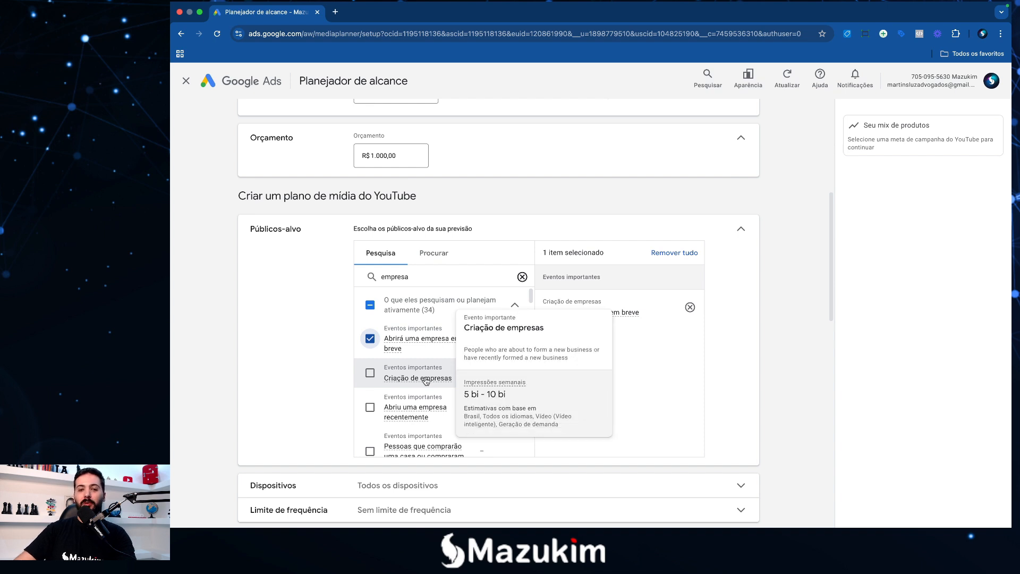
click(370, 373)
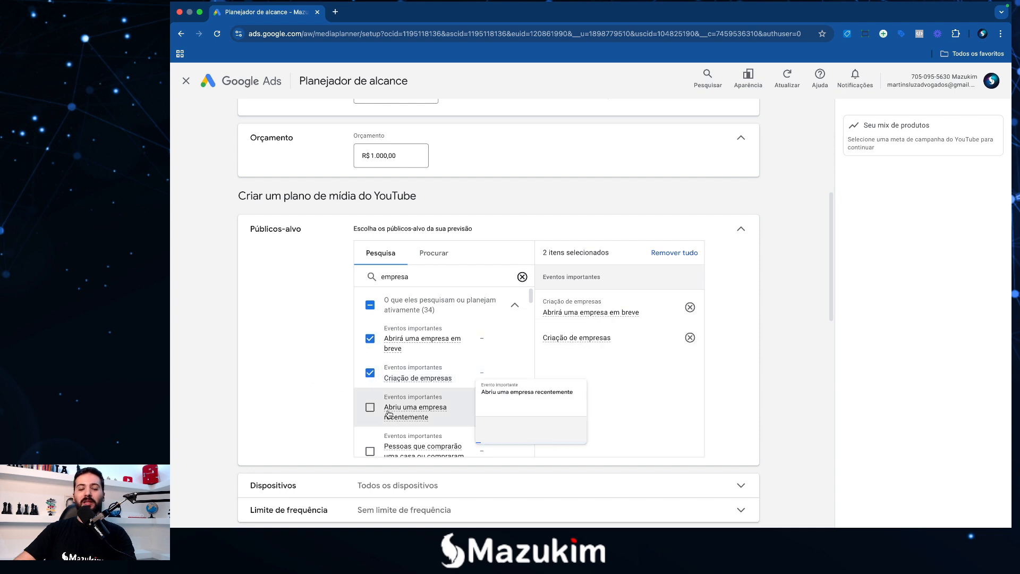
click(369, 407)
scroll(400, 426, down, 1)
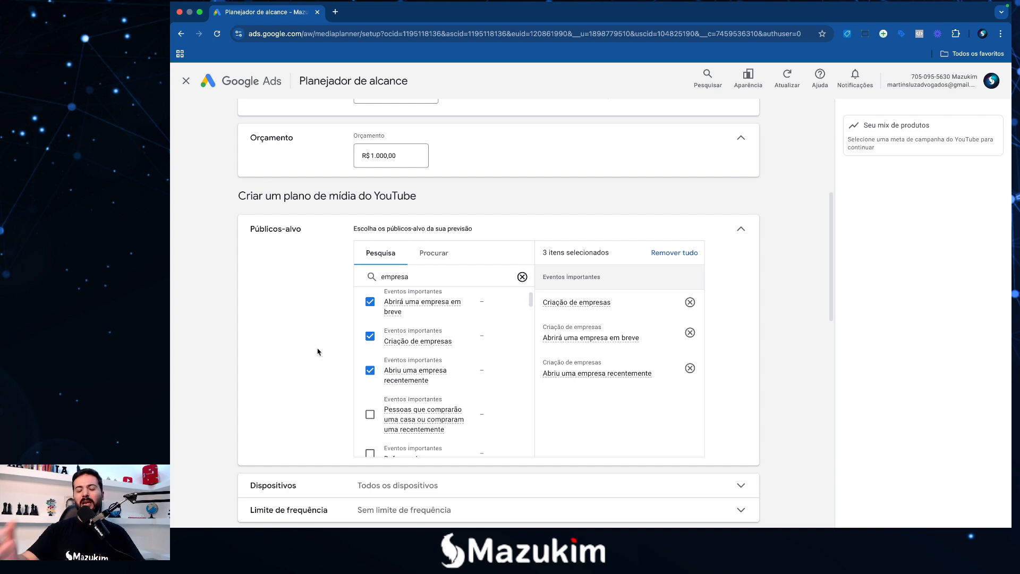
Expand the plan's device targeting settings.
scroll(325, 355, down, 3)
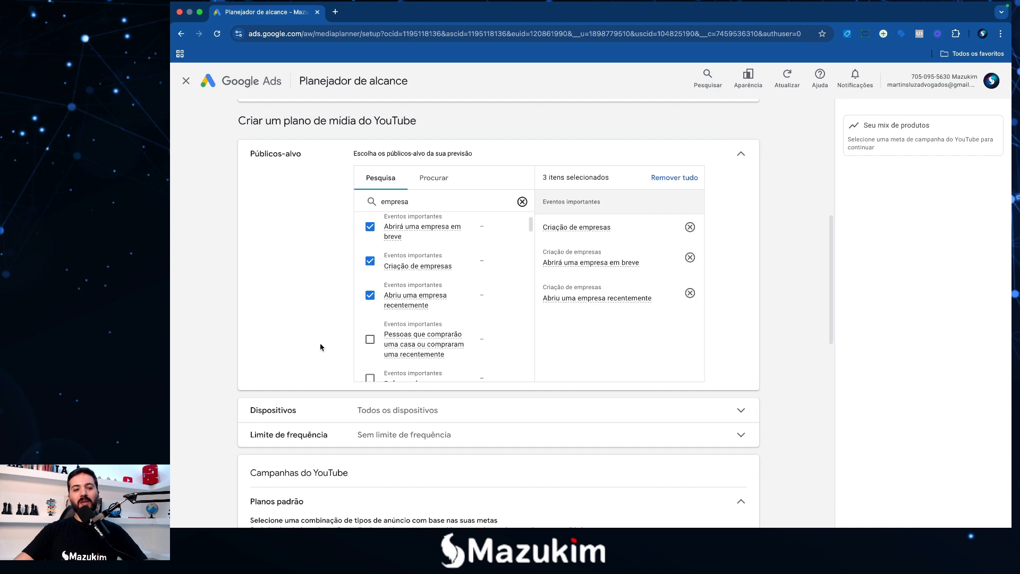
click(514, 413)
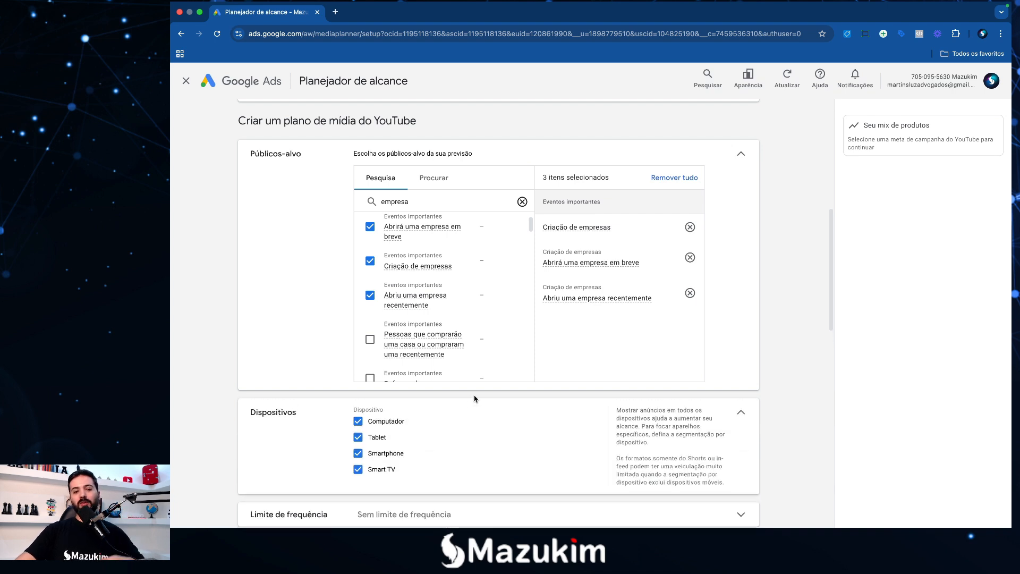
Browse the audience segments for how people interacted with the company, examining the site visitor and YouTube user lists.
click(434, 177)
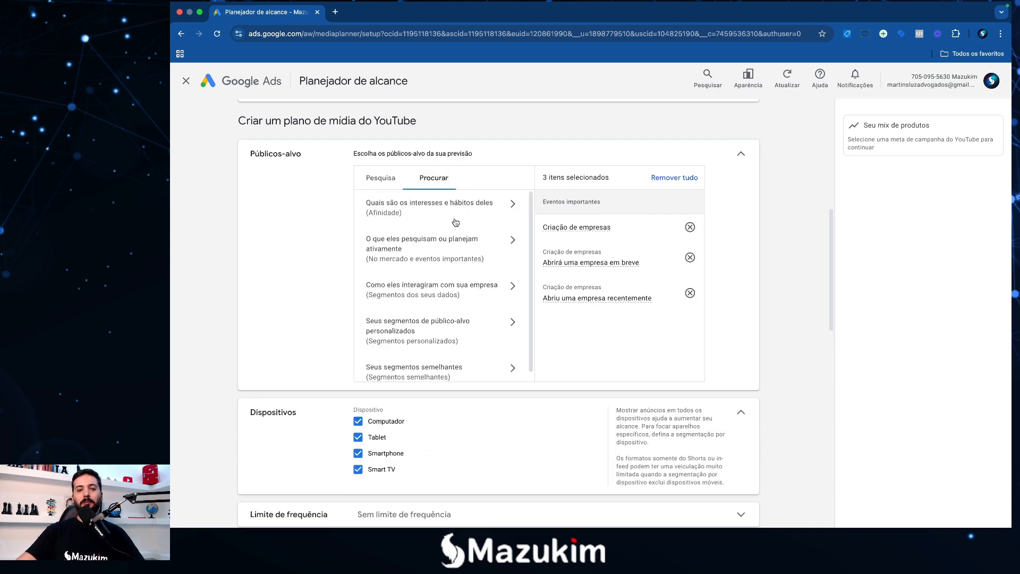
click(479, 289)
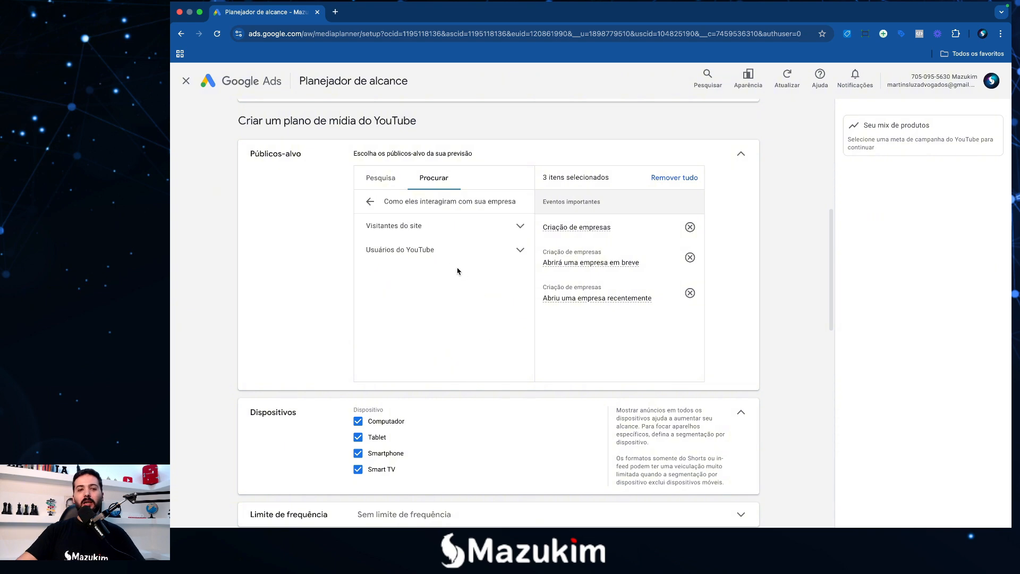
click(505, 227)
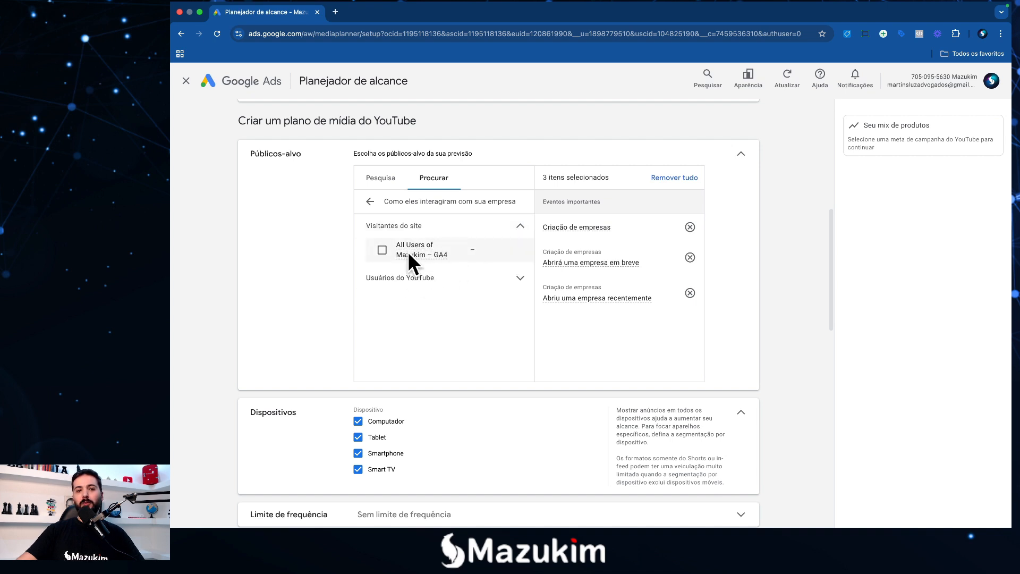
mouse_move(414, 247)
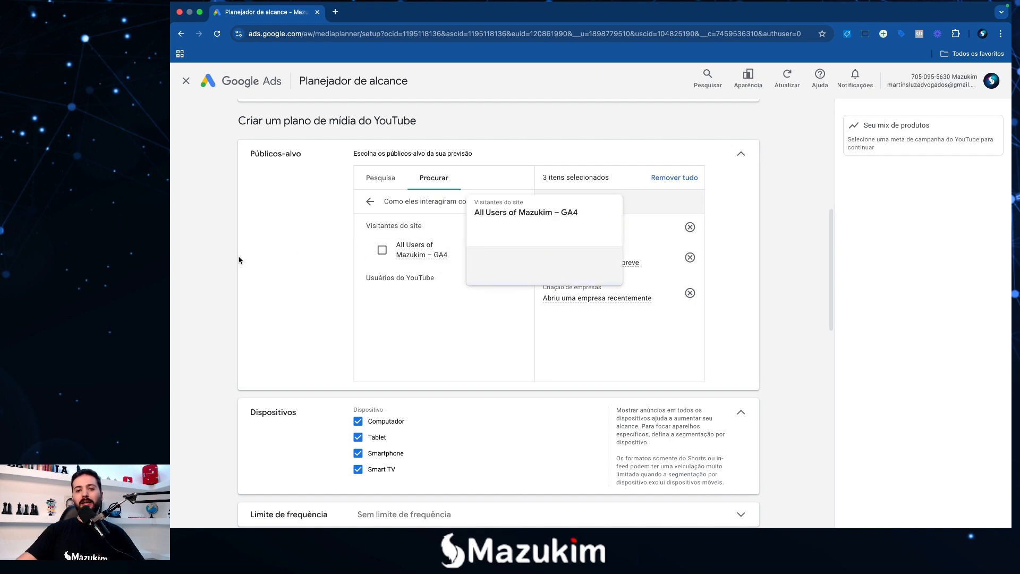
click(515, 288)
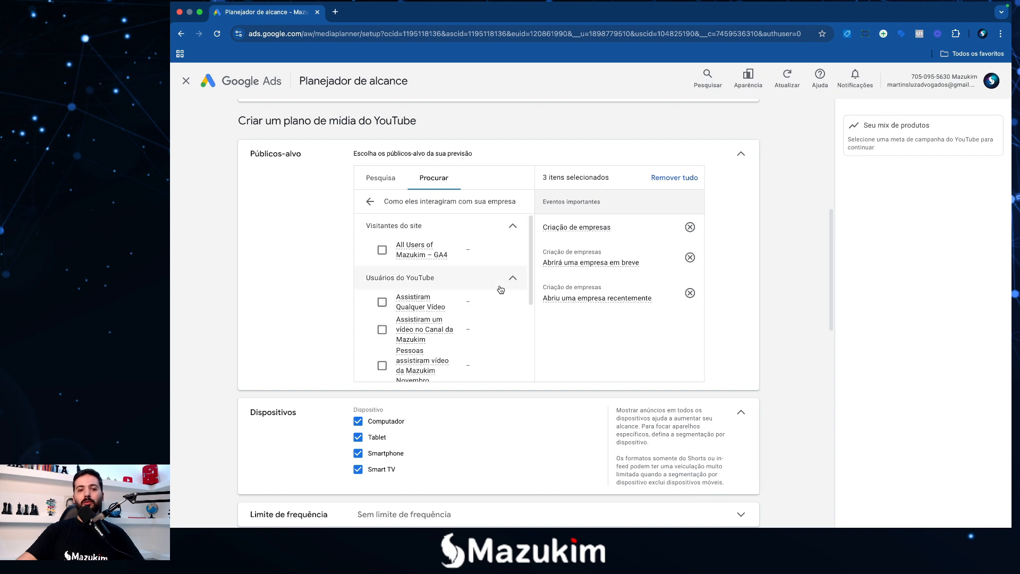
scroll(478, 289, down, 1)
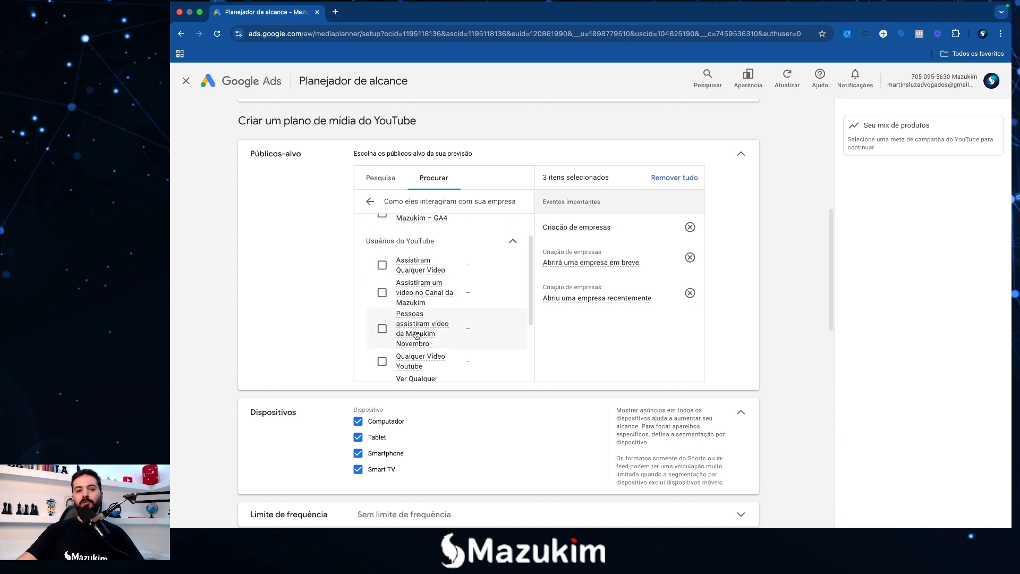
mouse_move(422, 300)
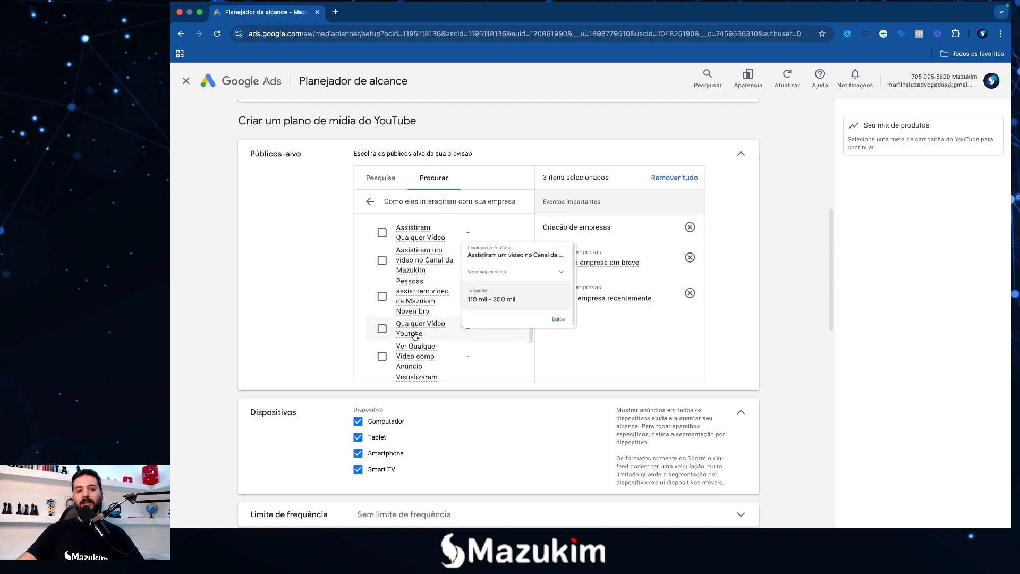
scroll(417, 329, down, 2)
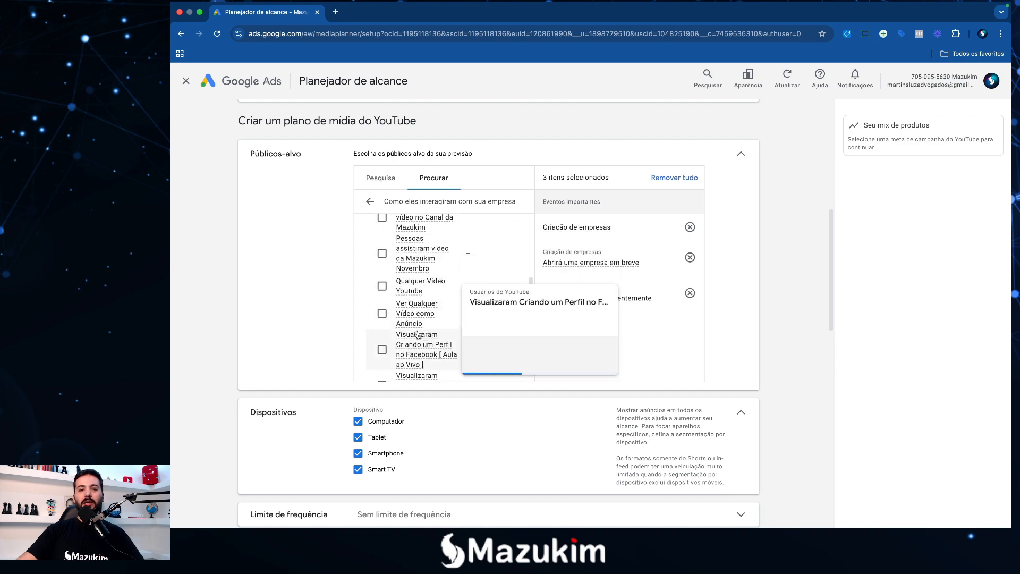
scroll(419, 340, down, 2)
scroll(425, 297, up, 5)
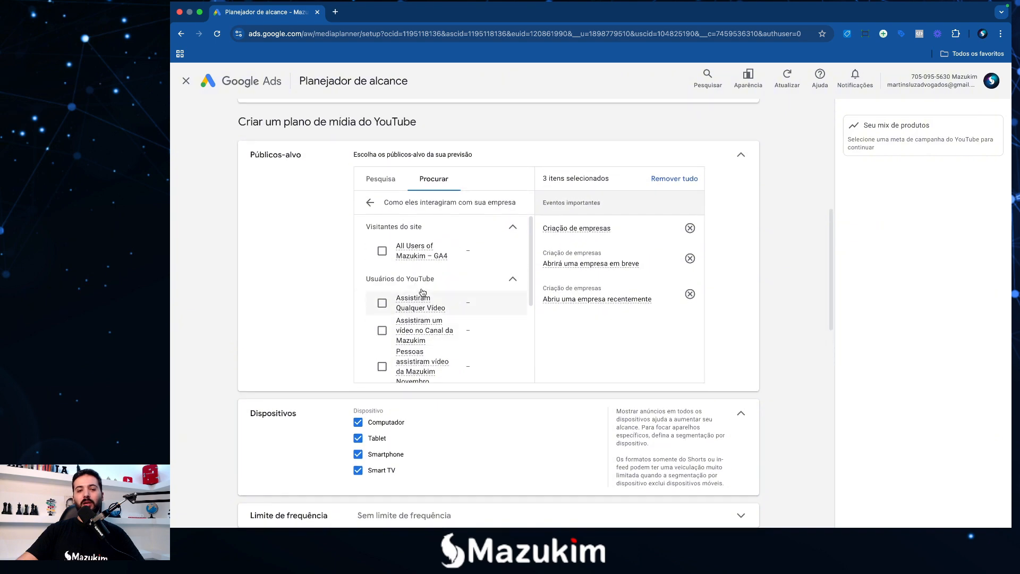
scroll(419, 263, down, 1)
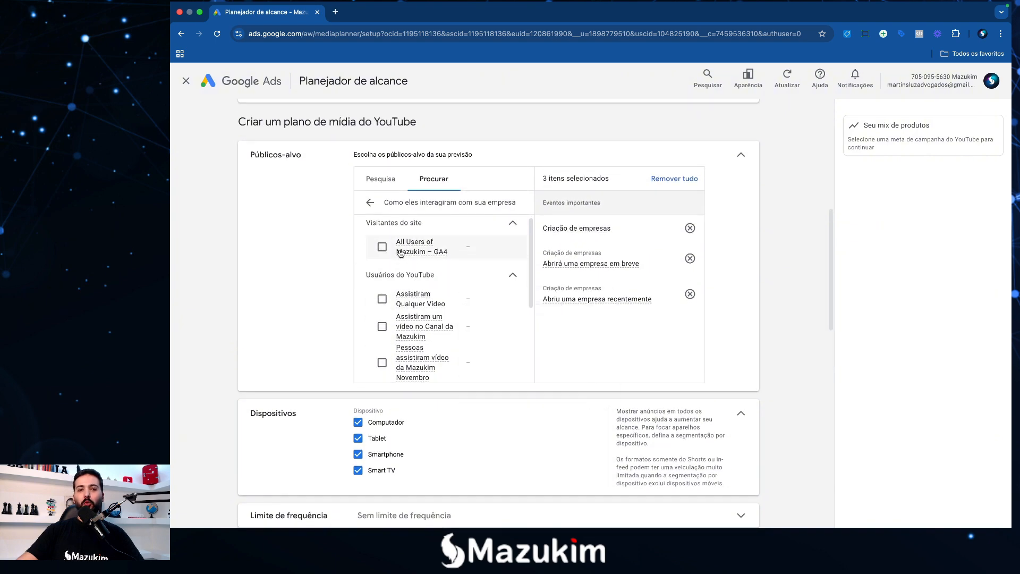
click(370, 202)
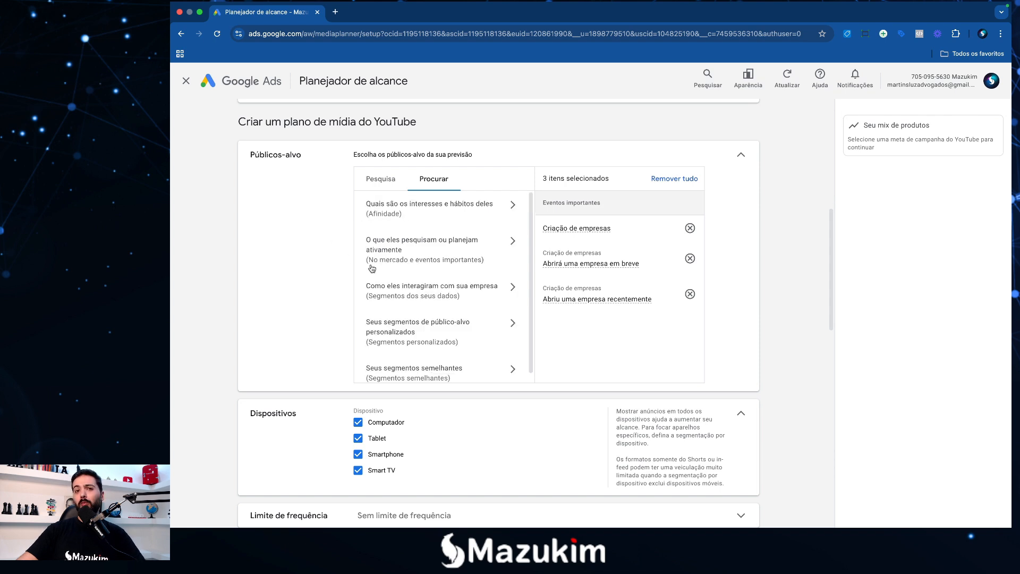
Review the device types selected for the plan, from computer to Smart TV.
scroll(367, 324, down, 1)
scroll(360, 334, down, 2)
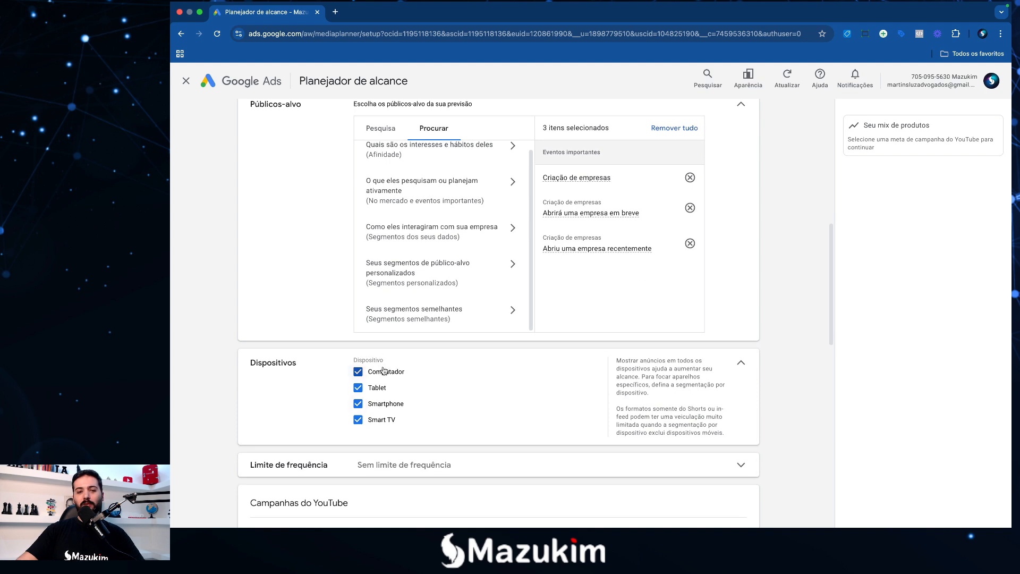
click(365, 425)
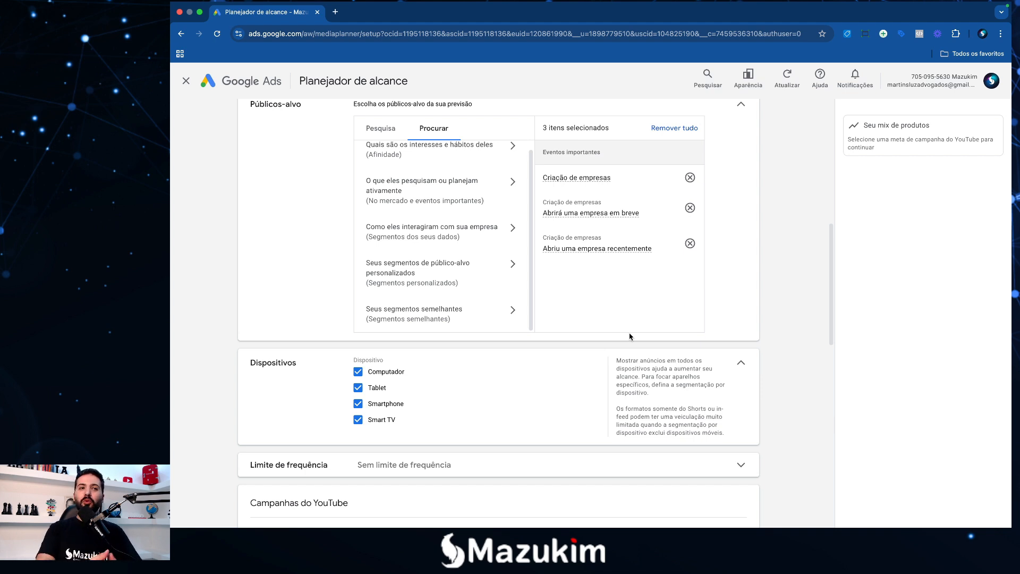
Review the values available for the plan's per-campaign frequency limit, then collapse that section.
scroll(629, 336, down, 5)
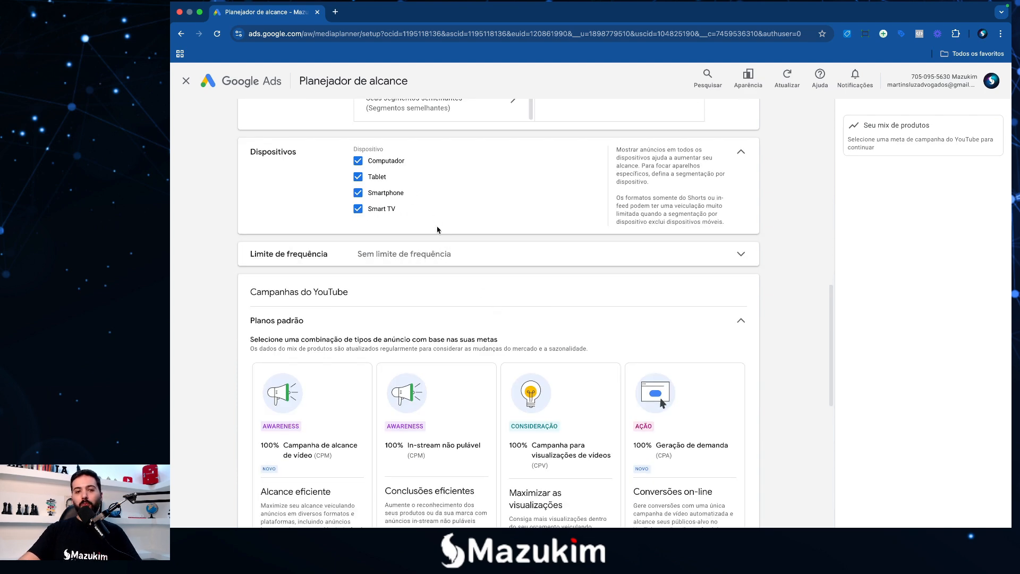
click(498, 256)
click(372, 273)
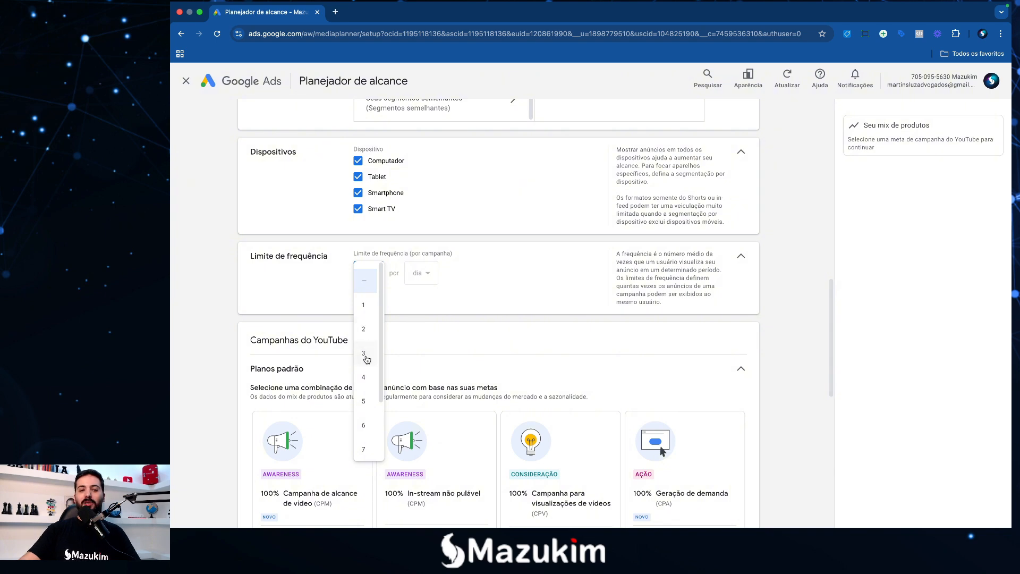
scroll(366, 372, down, 2)
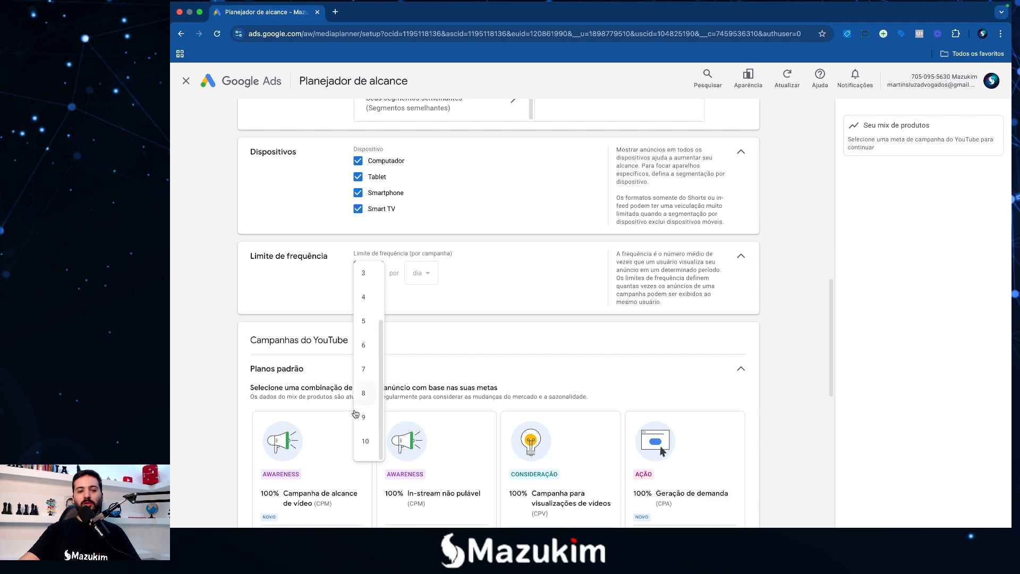
click(313, 303)
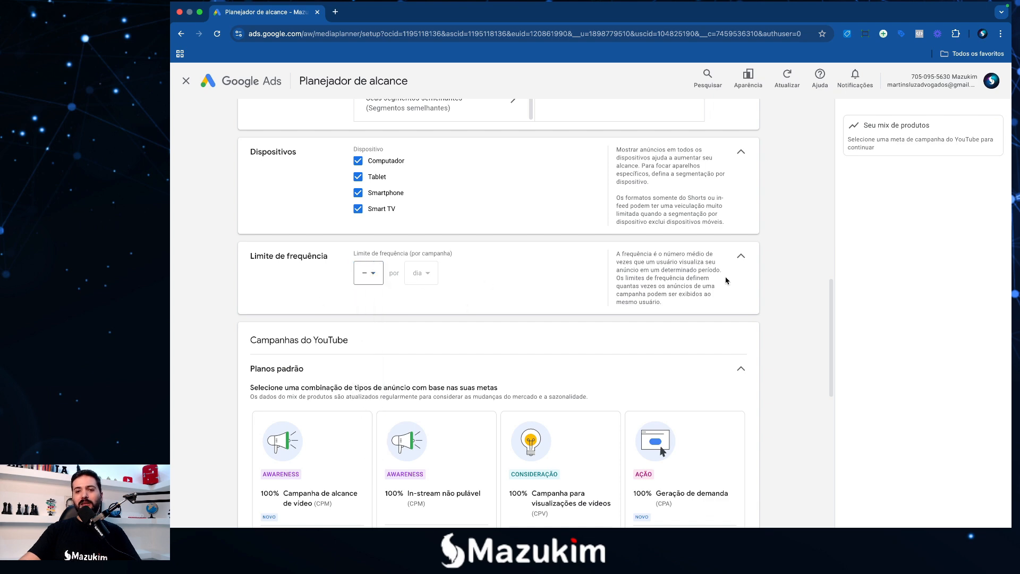
click(741, 260)
Examine the standard YouTube campaign plans and their ad types, from Alcance eficiente to Conversões on-line.
scroll(517, 302, down, 5)
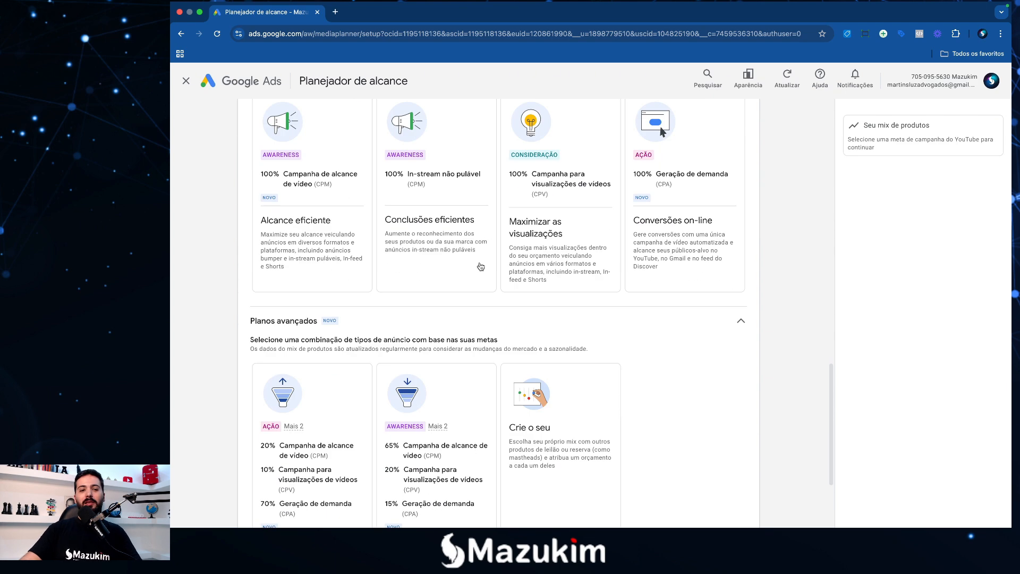
scroll(343, 279, up, 1)
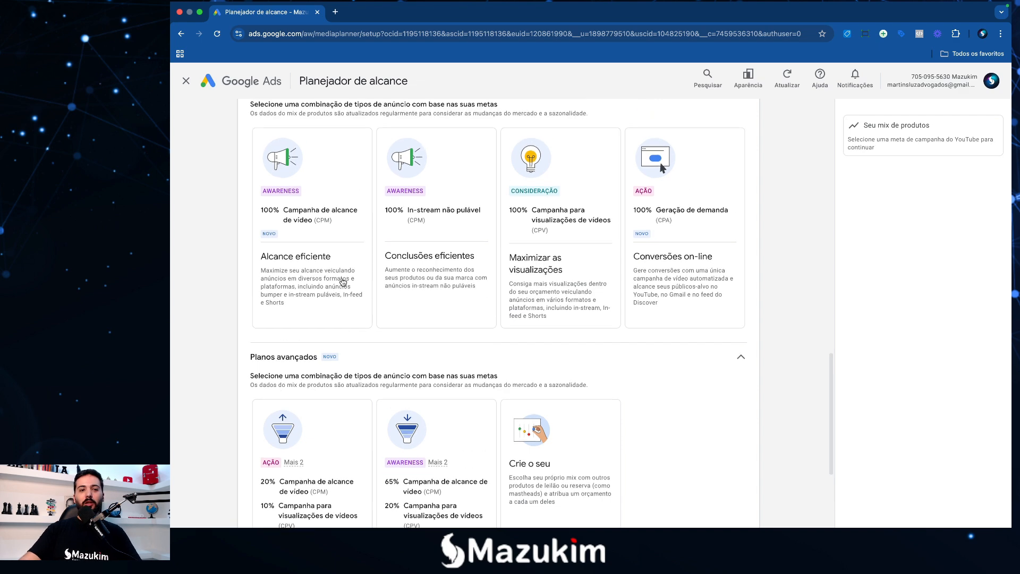
scroll(455, 238, up, 1)
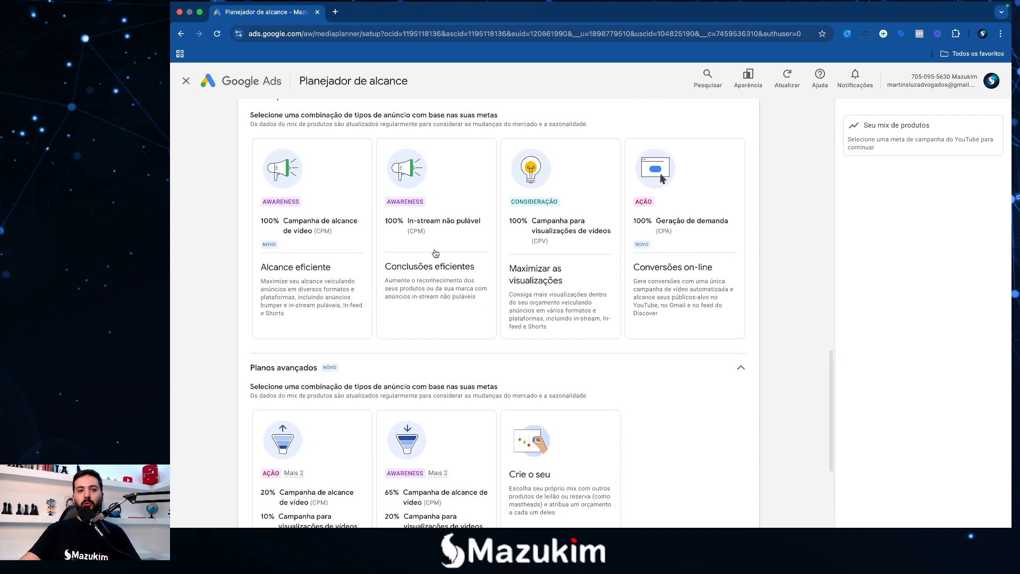
scroll(318, 210, up, 1)
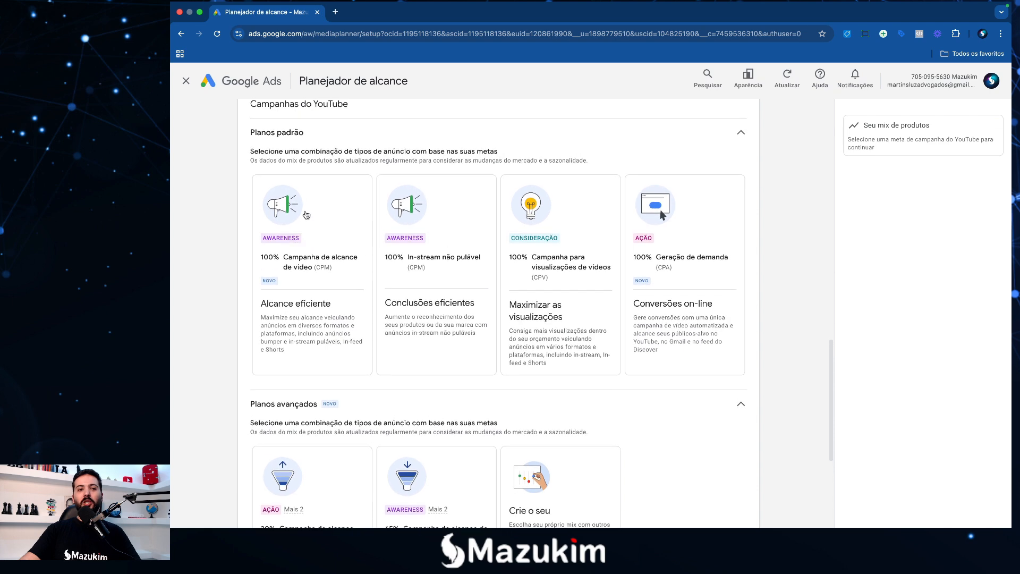
scroll(319, 211, up, 1)
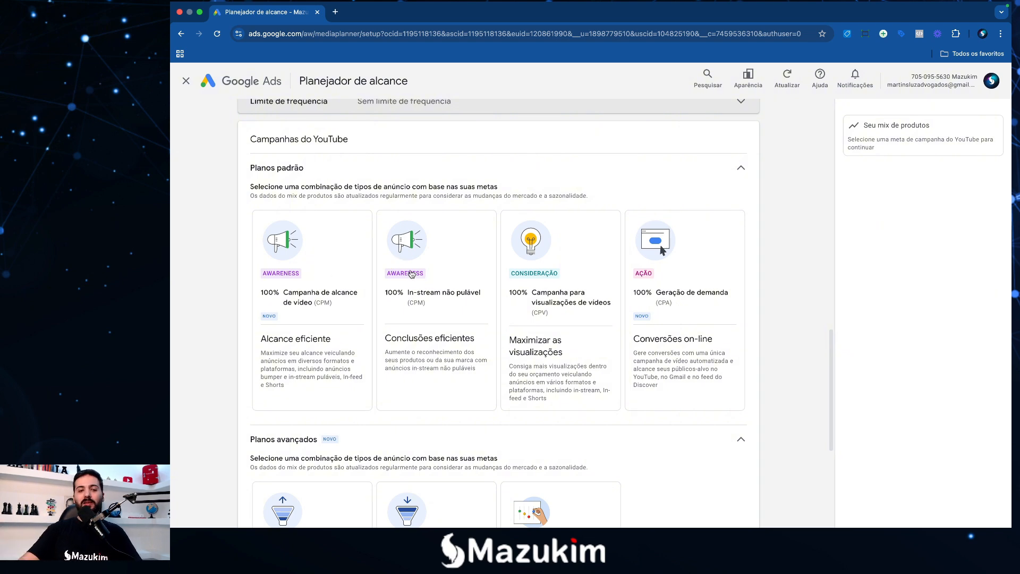
scroll(308, 336, down, 1)
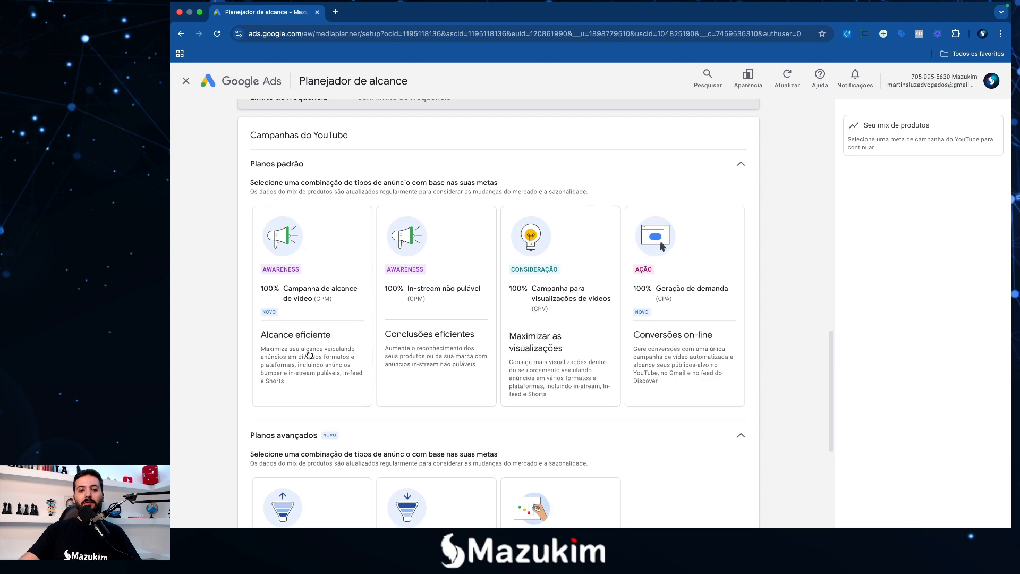
scroll(297, 329, down, 1)
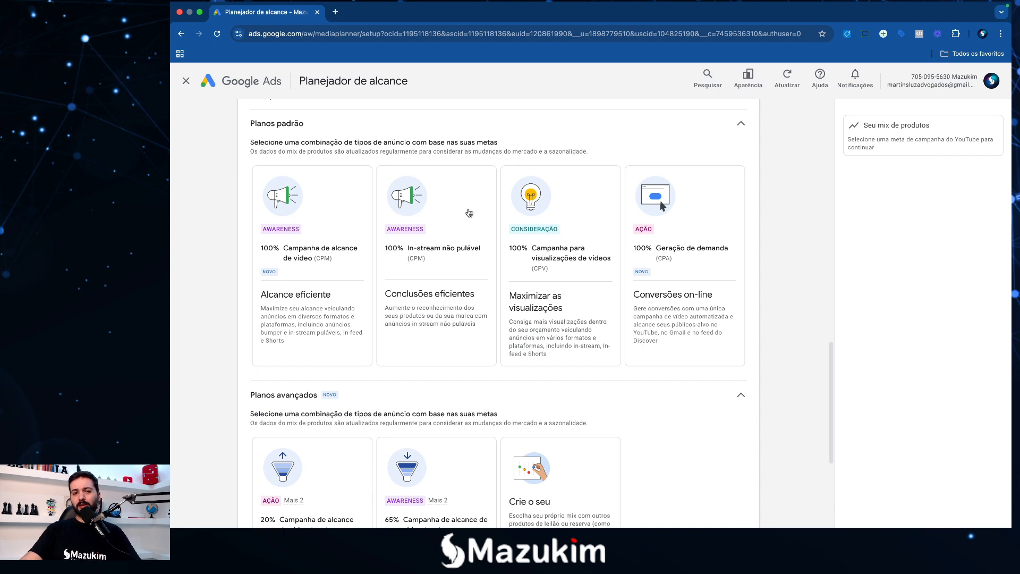
Compare the advanced plans Criação de conversões, Geração de conversões and Crie o seu with the standard plans.
scroll(566, 234, down, 3)
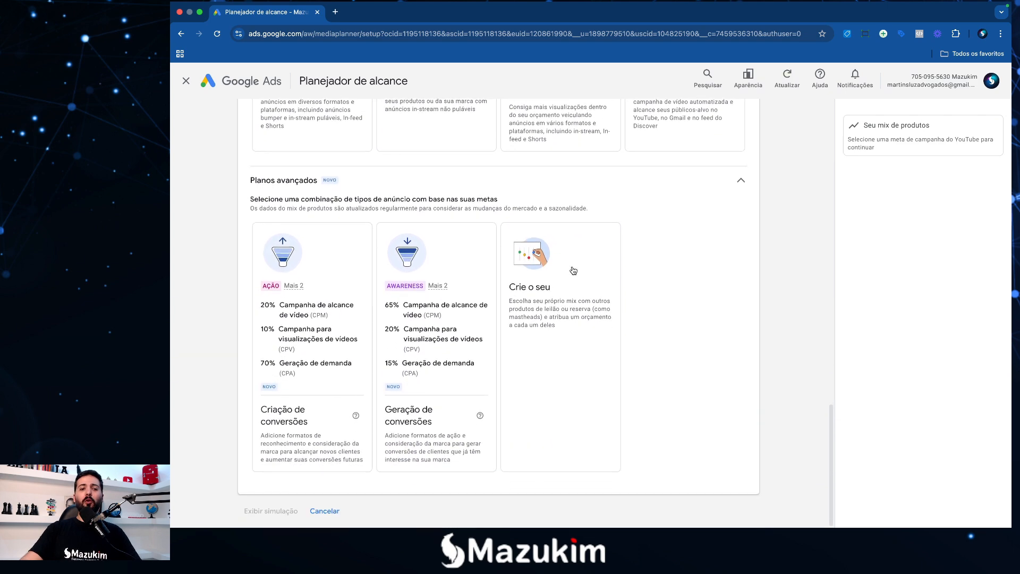
scroll(569, 266, up, 5)
scroll(571, 272, down, 5)
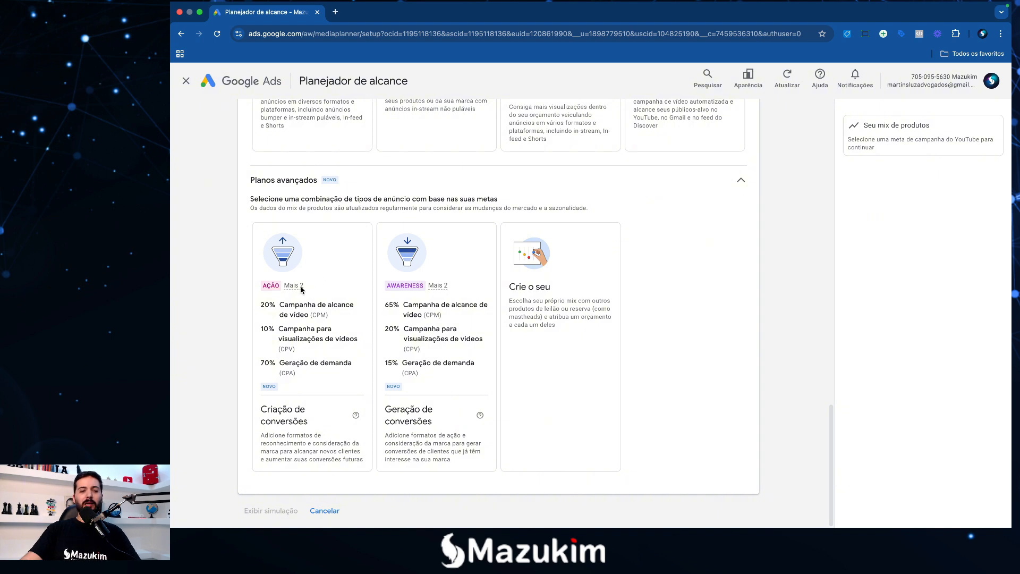
mouse_move(293, 285)
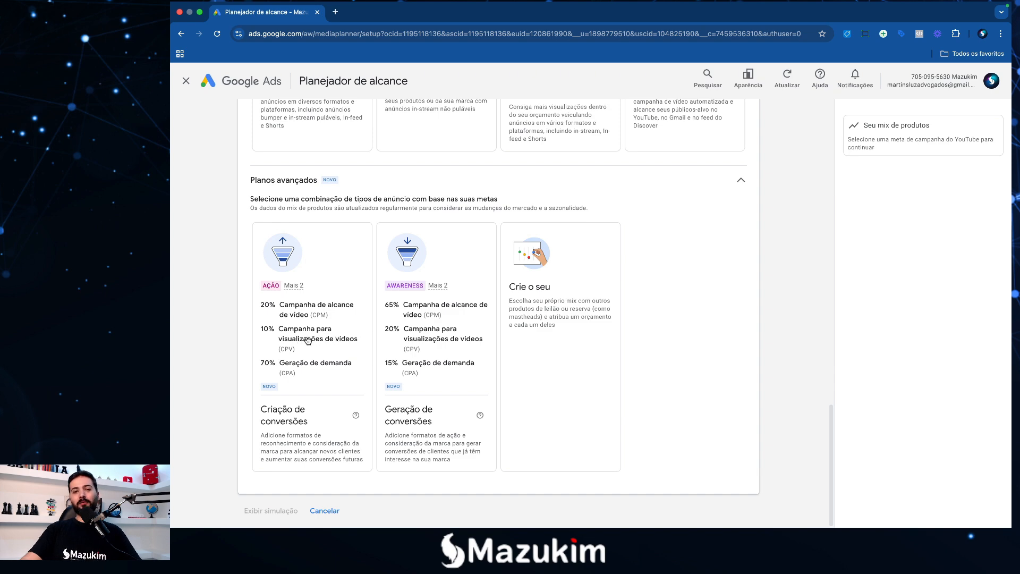
scroll(553, 228, up, 3)
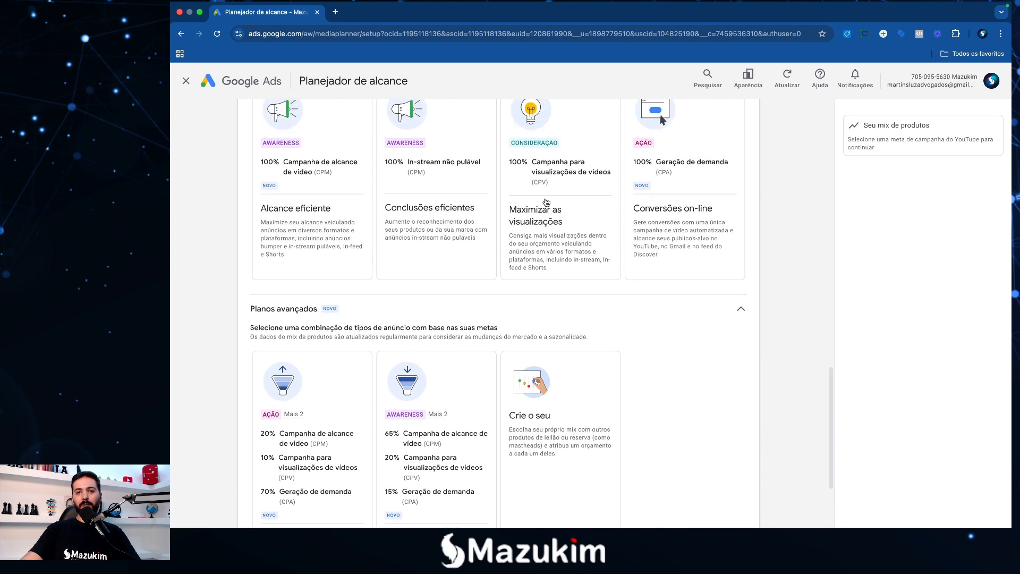
scroll(539, 244, down, 2)
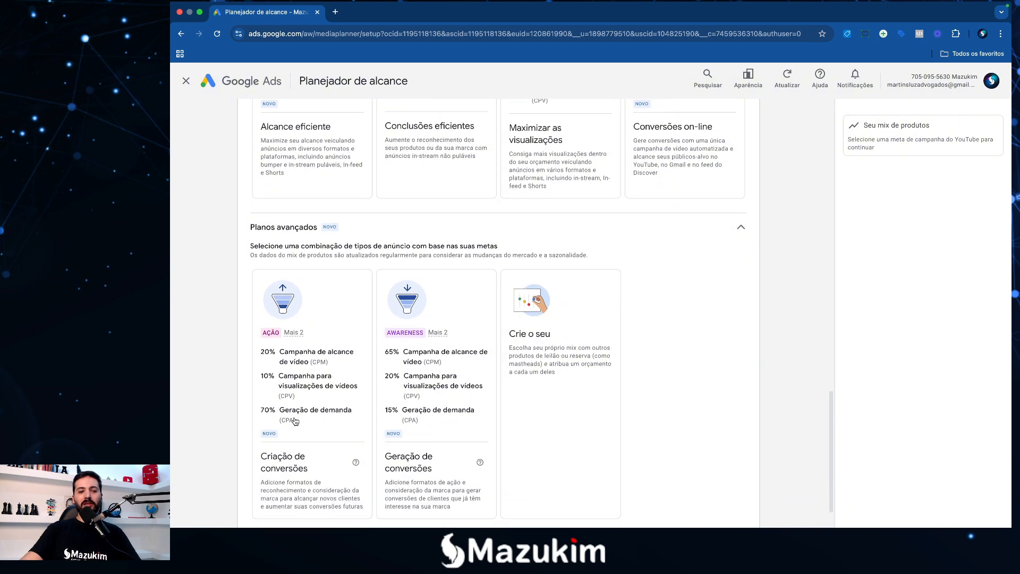
scroll(361, 419, up, 5)
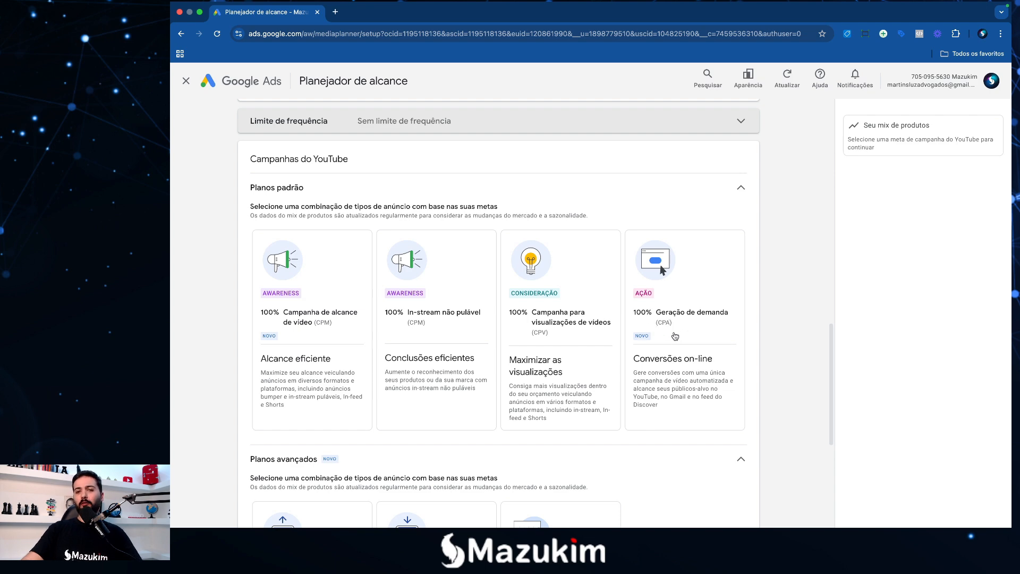
scroll(653, 351, down, 5)
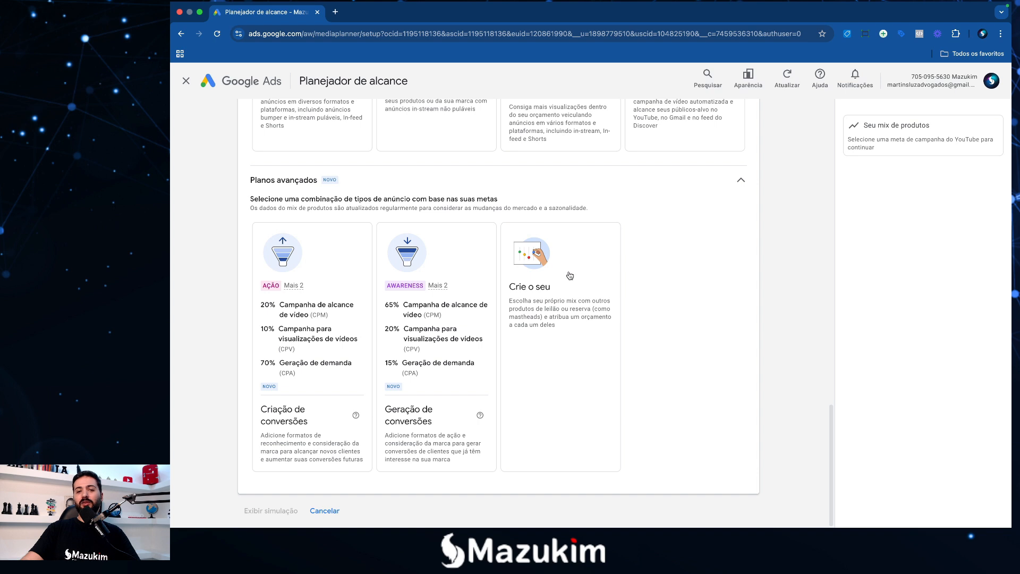
Start a custom ad mix for the YouTube campaigns with Ação as its goal.
click(538, 284)
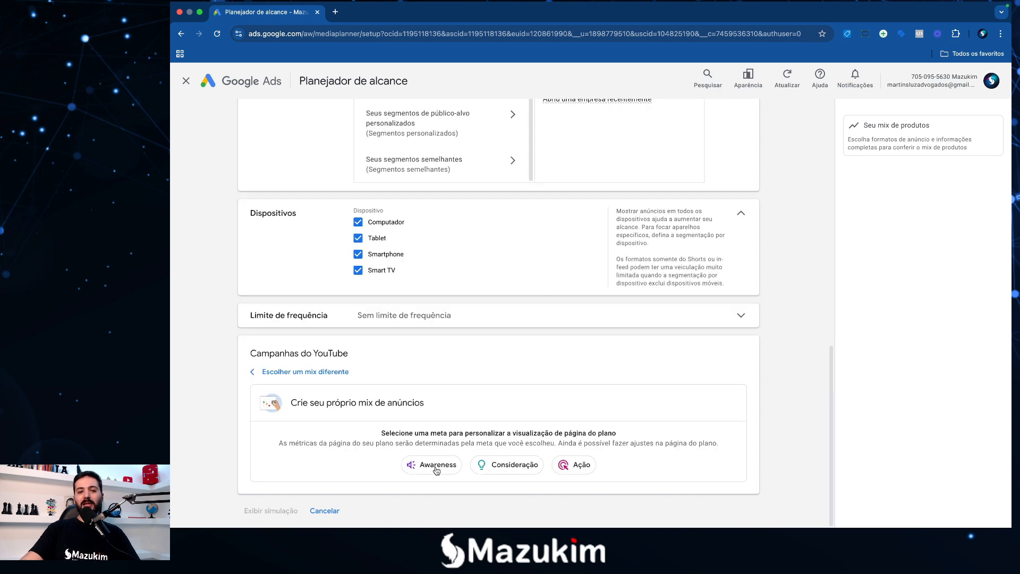
click(581, 465)
scroll(512, 420, down, 1)
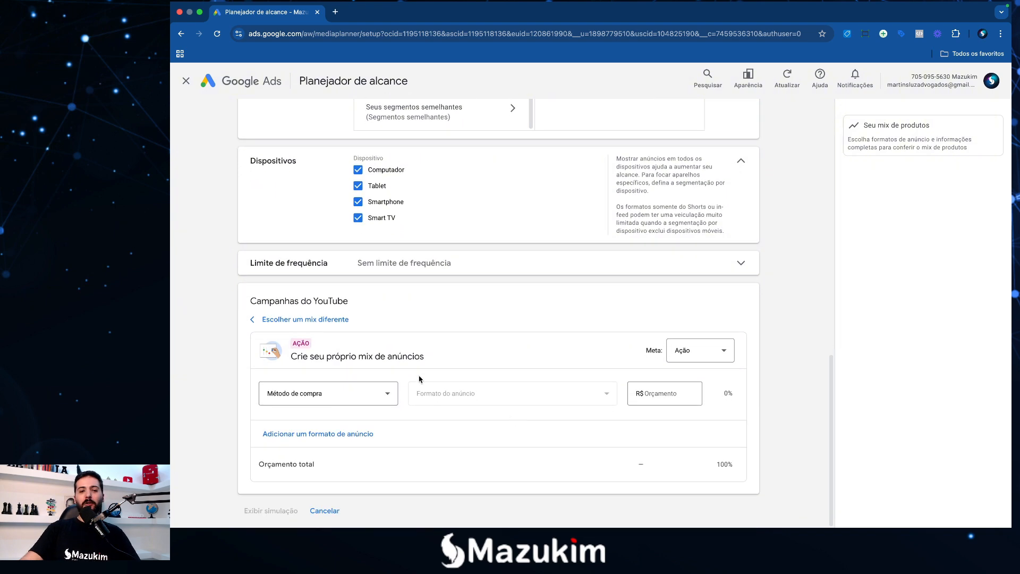
Read what the Leilão and Reserva purchase methods offer and choose Leilão for the custom mix.
click(366, 394)
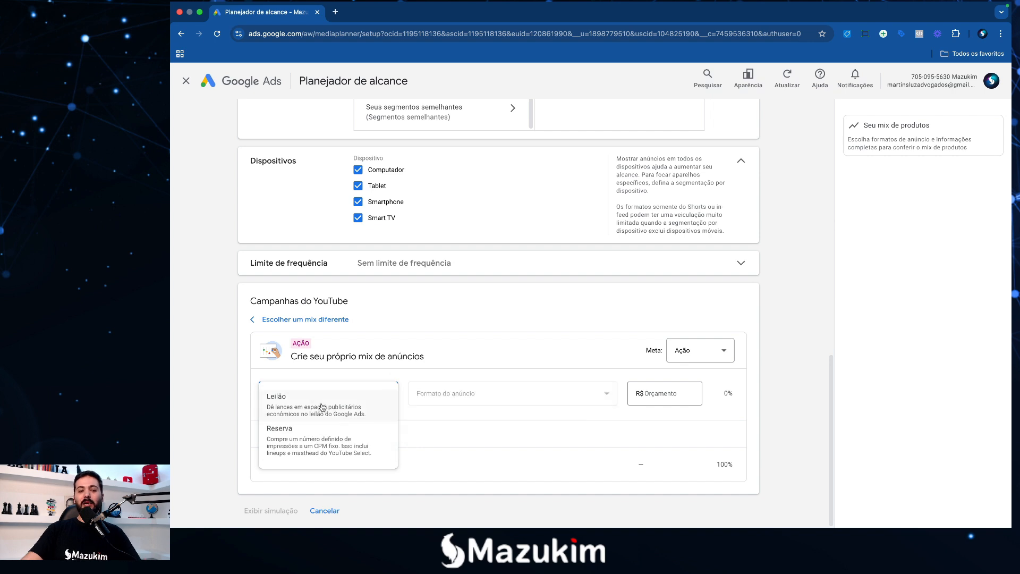
mouse_move(323, 407)
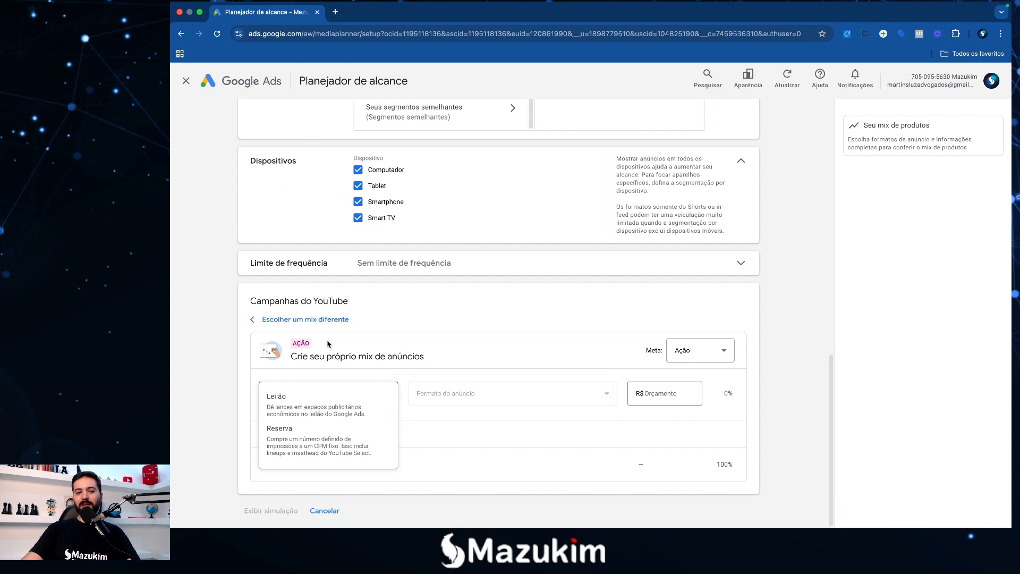
mouse_move(318, 455)
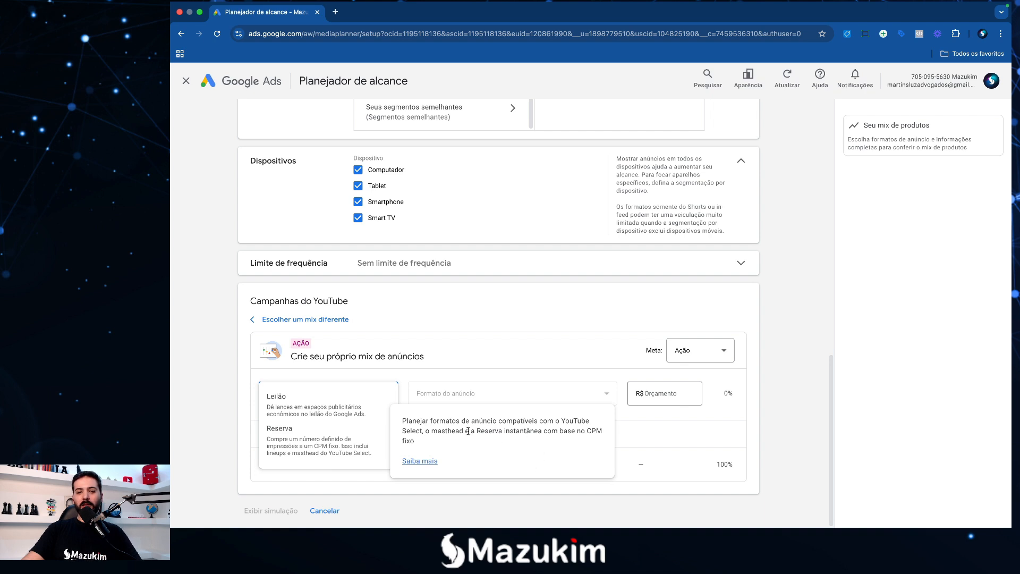
drag(465, 430, 431, 431)
click(437, 428)
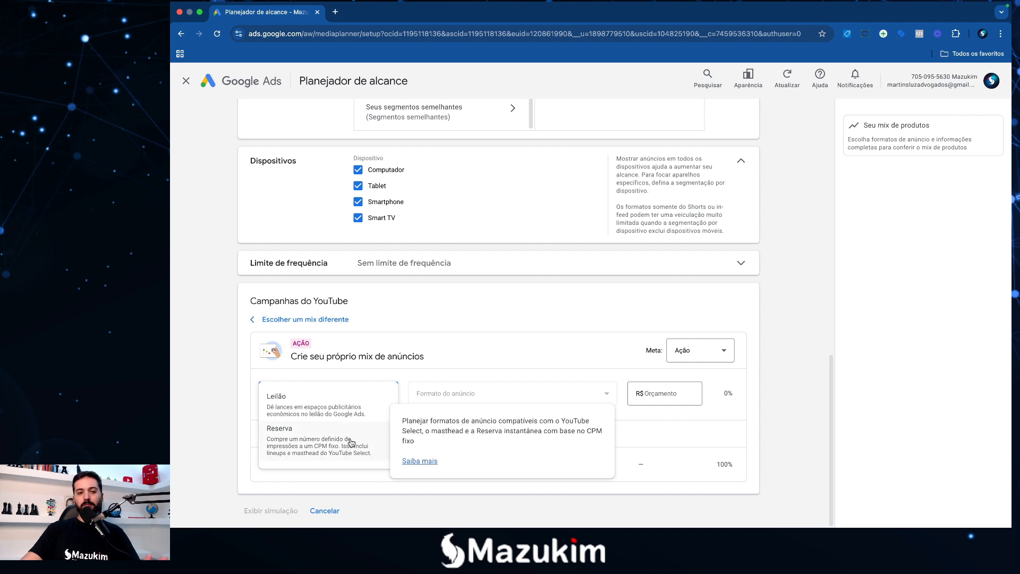
click(307, 406)
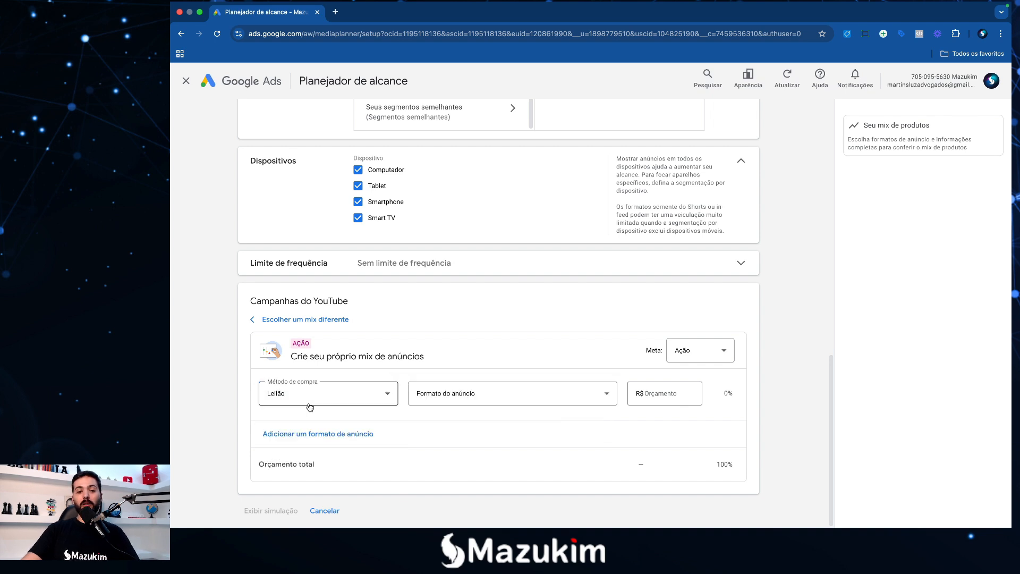
Look through the ad formats offered for the custom mix and go back to choosing a different mix.
click(540, 398)
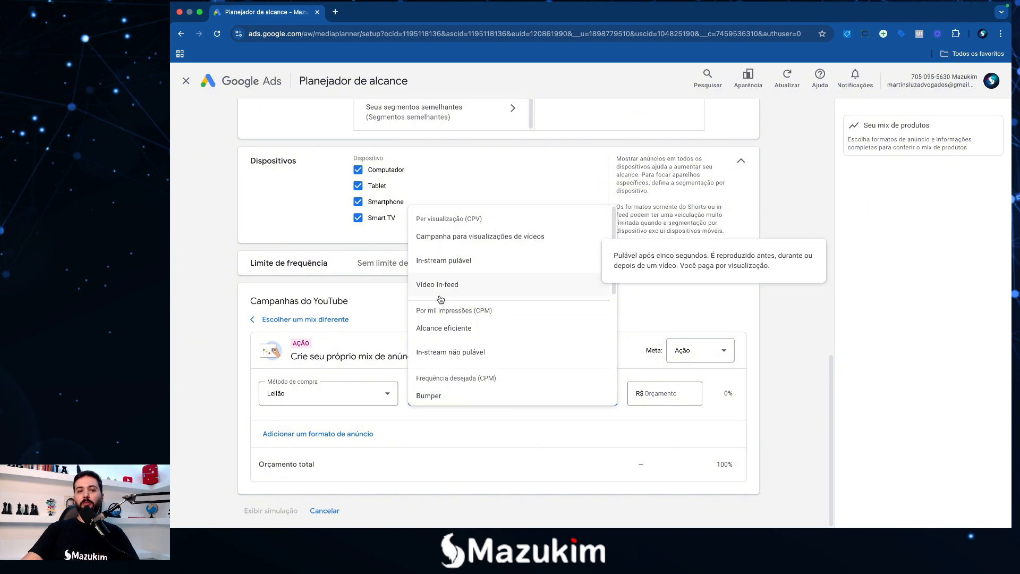
scroll(478, 356, down, 5)
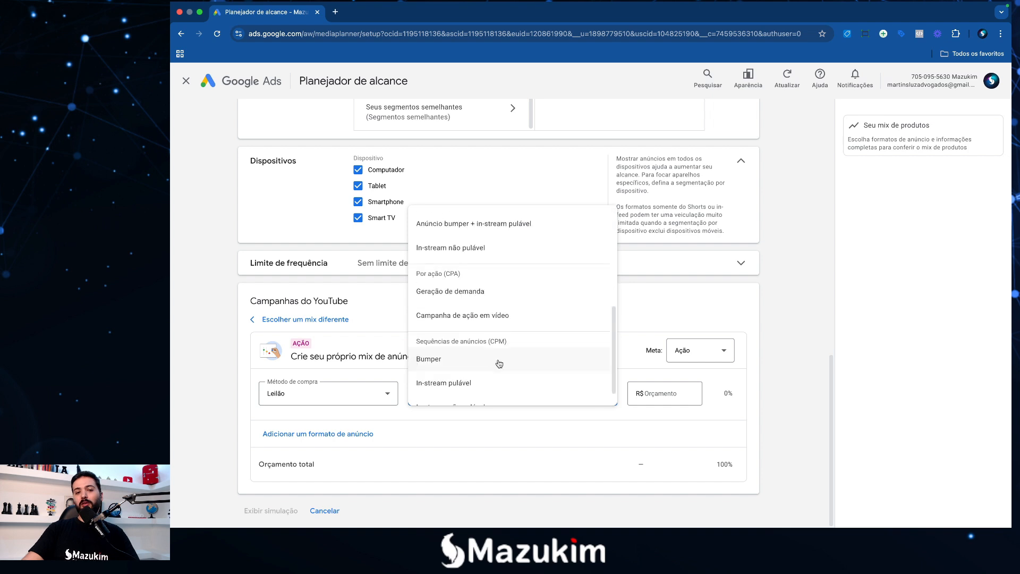
scroll(486, 332, up, 1)
click(423, 419)
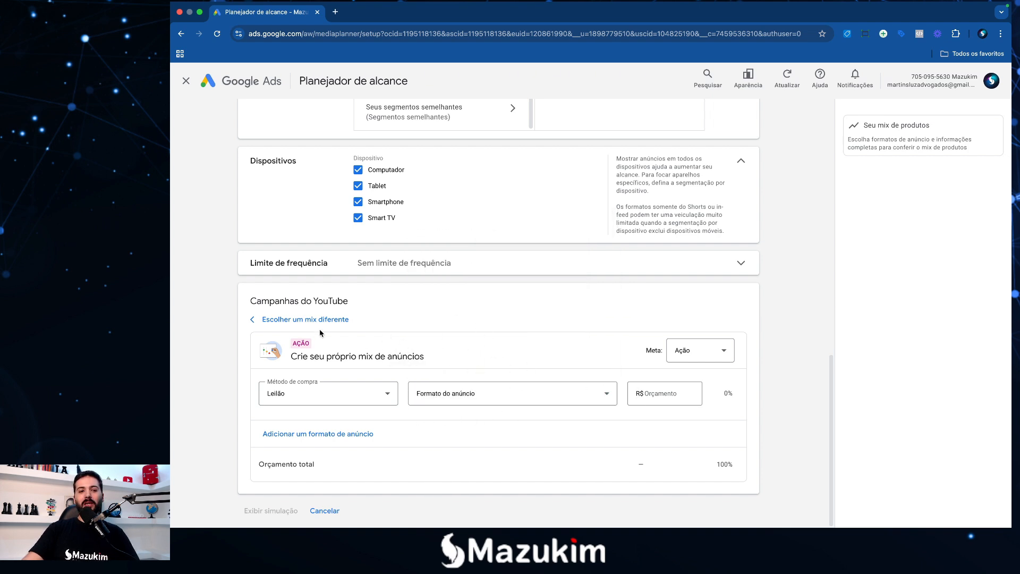
click(284, 320)
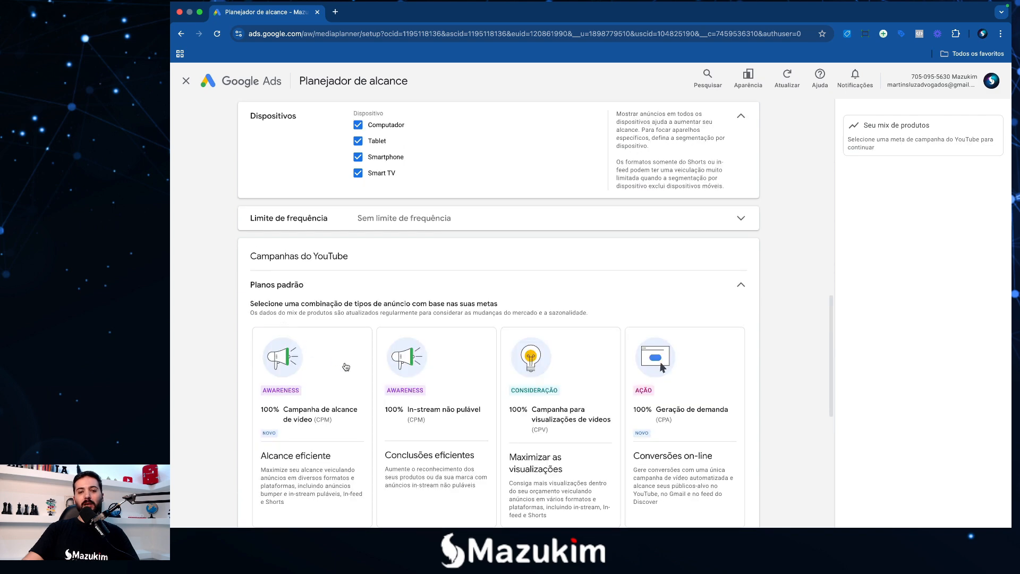
Open the Criação de conversões advanced plan to view its budget split, and return to the mix selection.
scroll(367, 340, down, 5)
scroll(446, 346, down, 1)
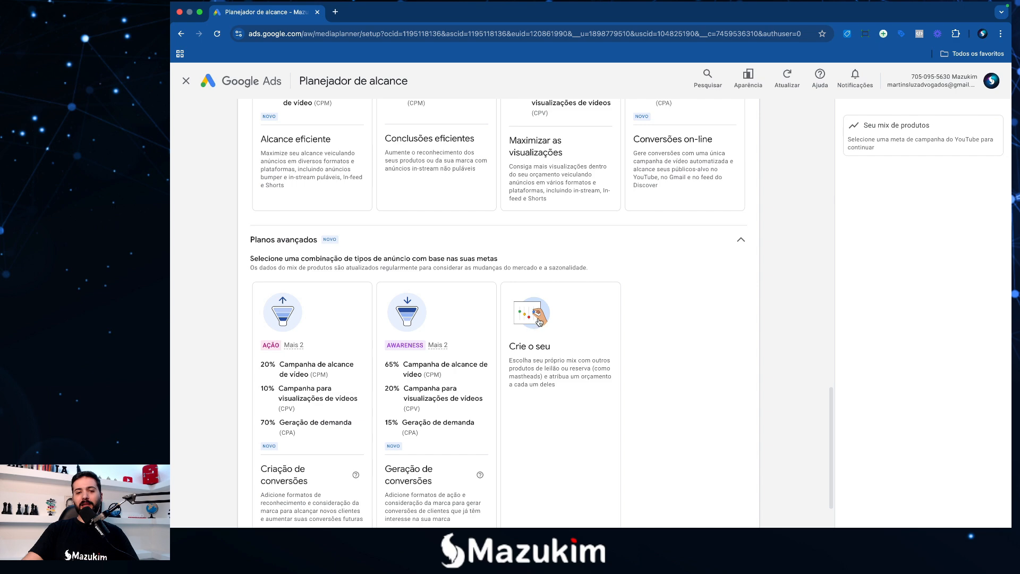
scroll(421, 321, down, 1)
click(287, 278)
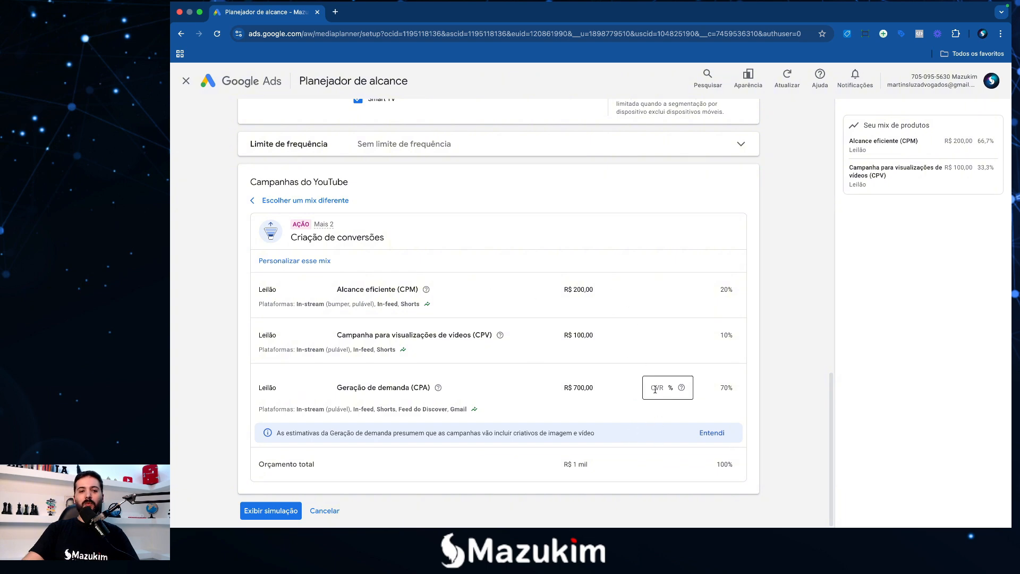
click(307, 202)
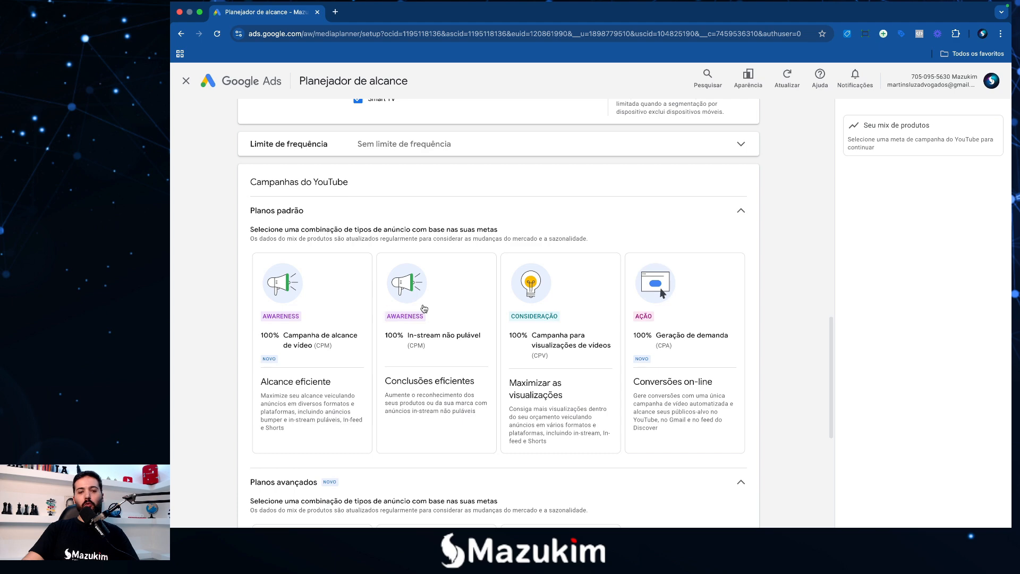
Look over the standard and advanced YouTube plans again to compare their ad mixes.
scroll(319, 313, down, 5)
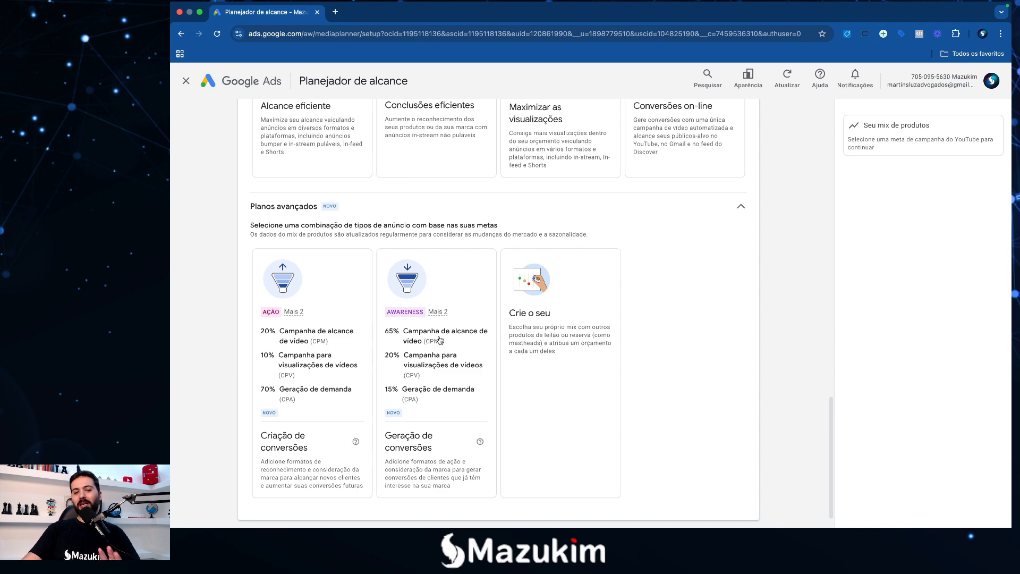
scroll(448, 343, up, 4)
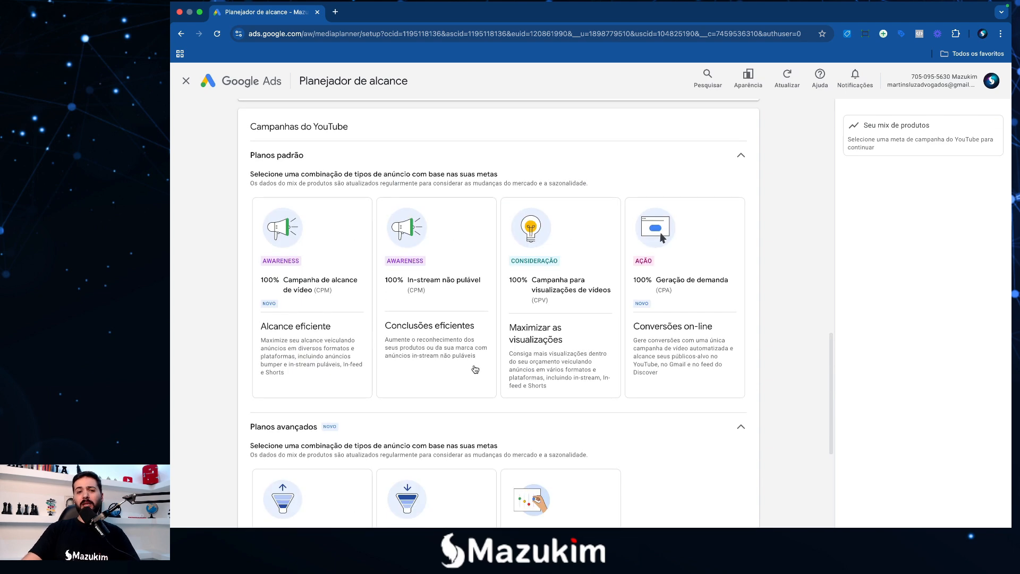
scroll(434, 392, down, 2)
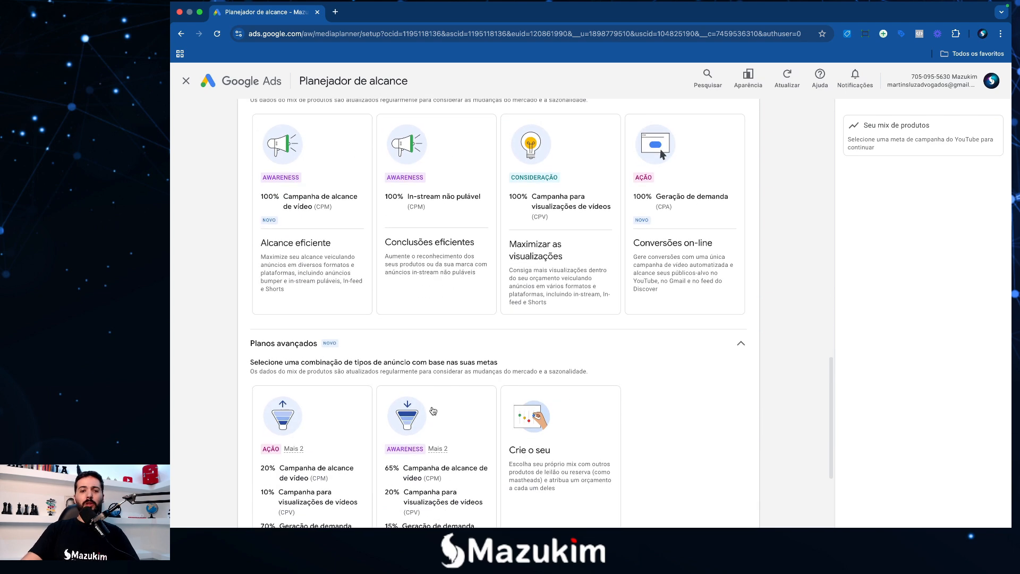
Compare the ad mix of the standard Conversões on-line plan with the budget splits of the advanced YouTube plans.
scroll(418, 408, down, 1)
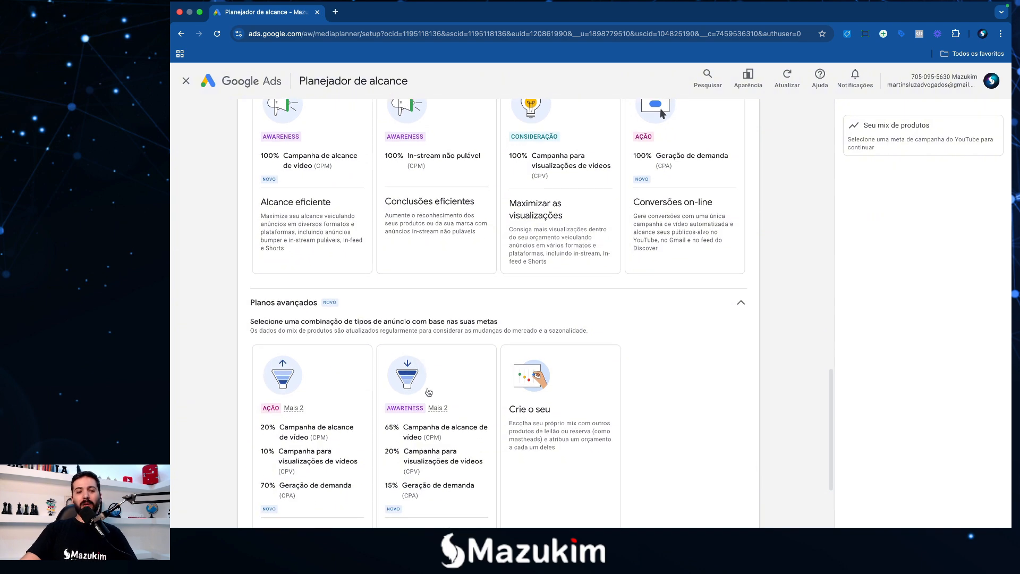
scroll(423, 387, up, 1)
scroll(412, 385, up, 1)
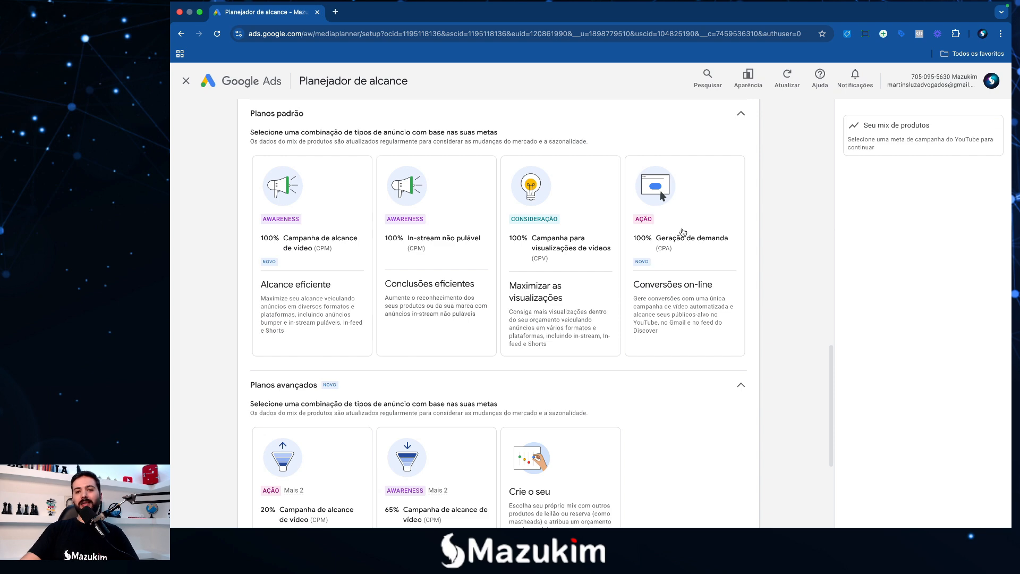
scroll(685, 253, down, 4)
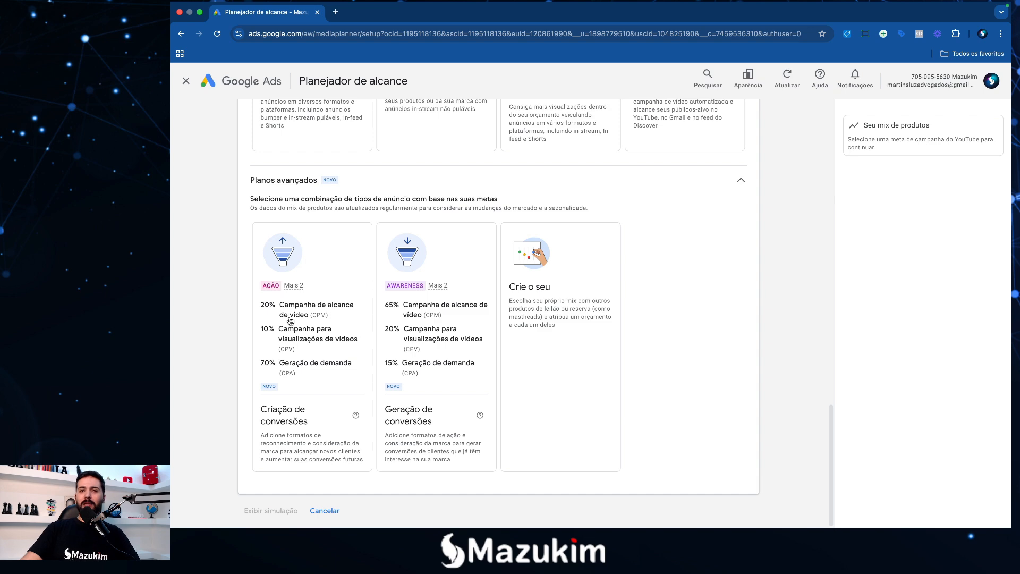
scroll(316, 336, up, 3)
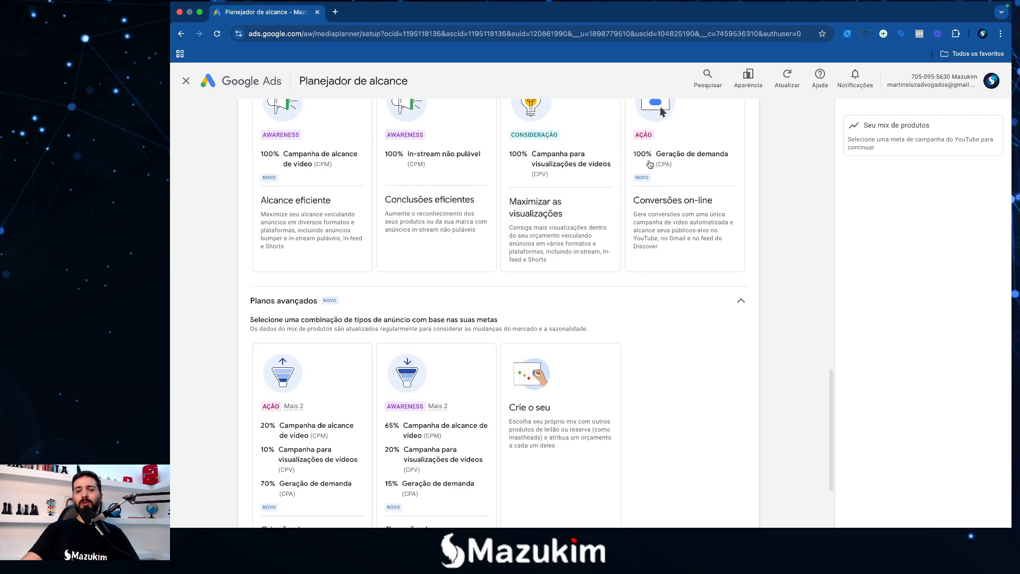
scroll(685, 189, down, 1)
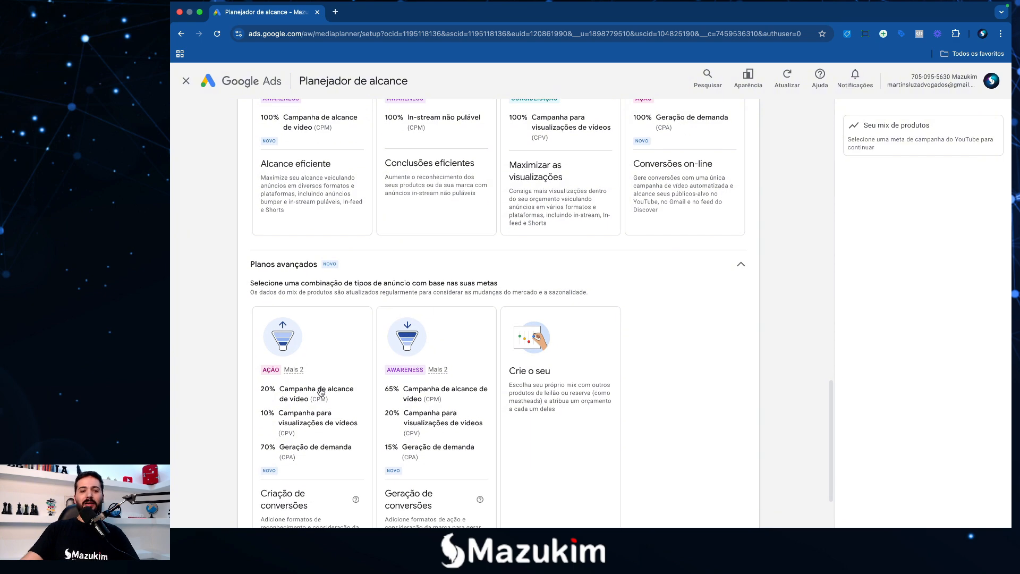
scroll(304, 424, down, 1)
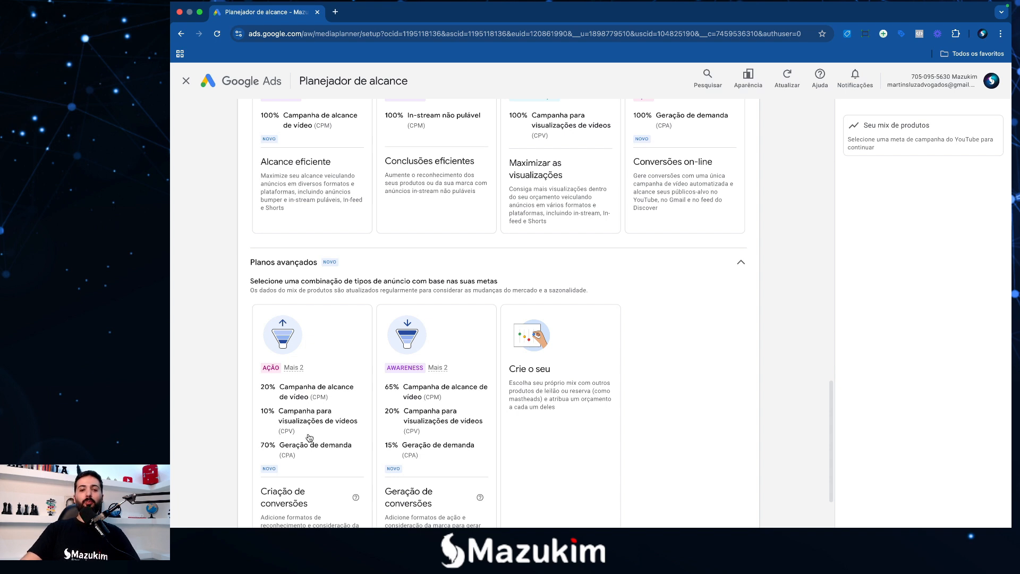
scroll(287, 414, up, 1)
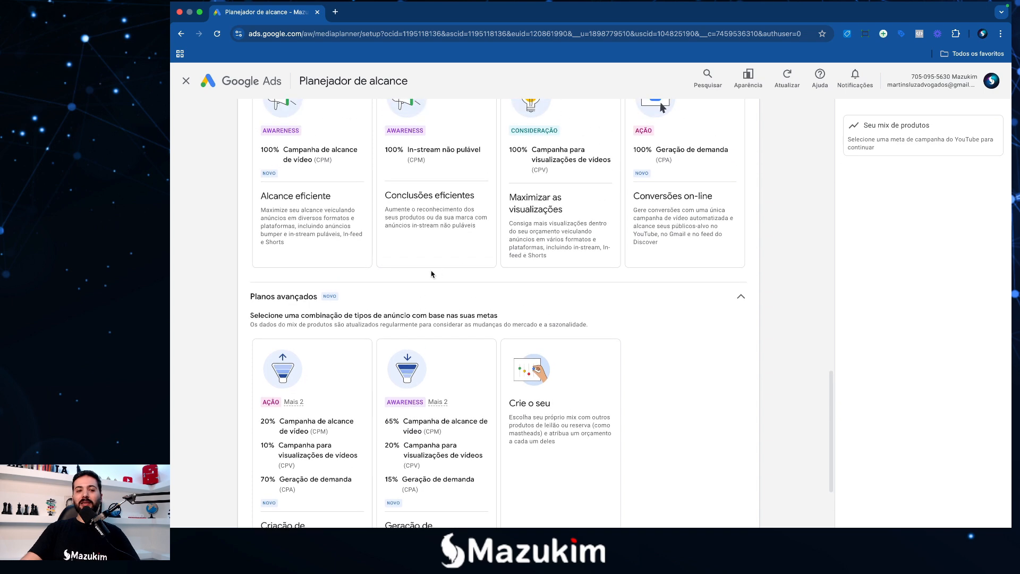
scroll(432, 273, down, 1)
mouse_move(287, 363)
Check the budget defined for the media plan and return to the YouTube campaign mixes.
scroll(378, 368, up, 15)
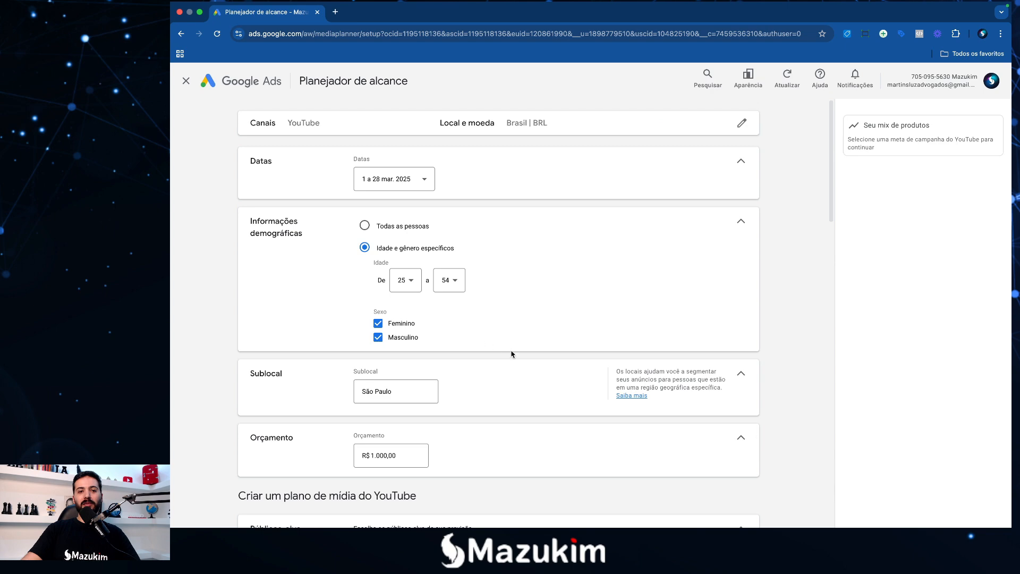
click(418, 455)
drag(418, 455, 353, 456)
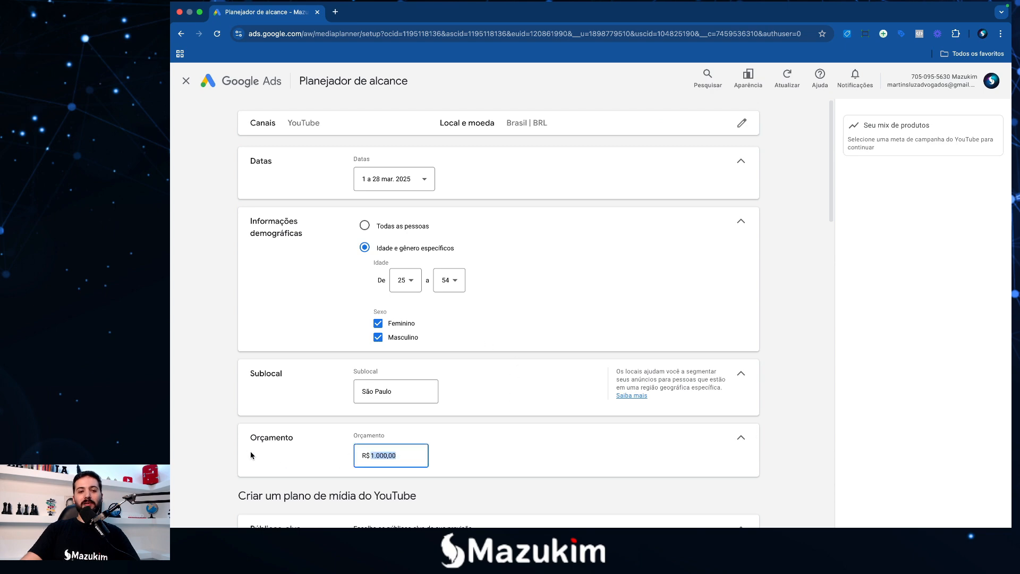
click(210, 440)
scroll(470, 383, down, 5)
scroll(470, 383, down, 15)
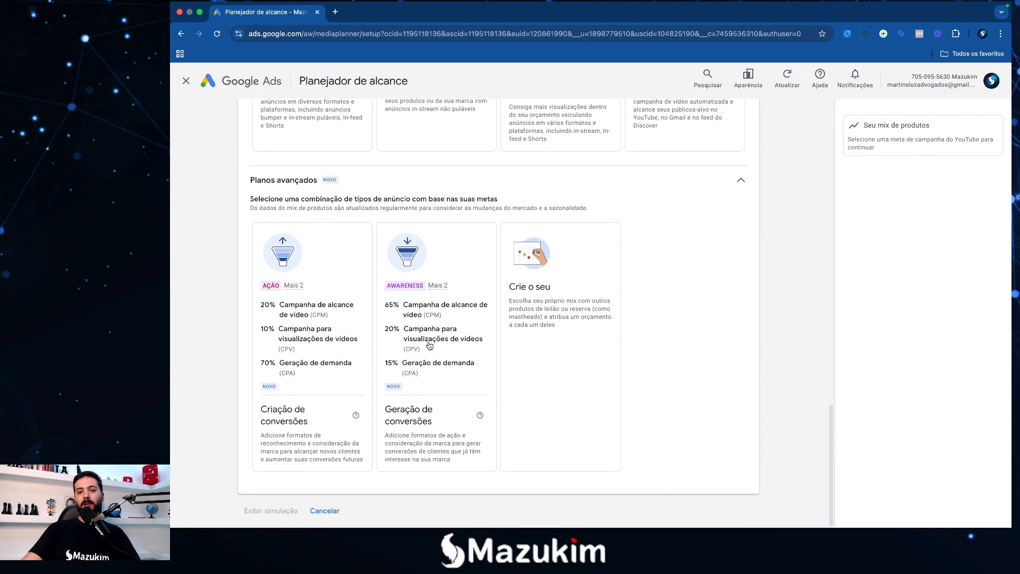
Choose the standard Conversões on-line plan with a CVR of 0,5% and display its simulation.
scroll(522, 323, up, 5)
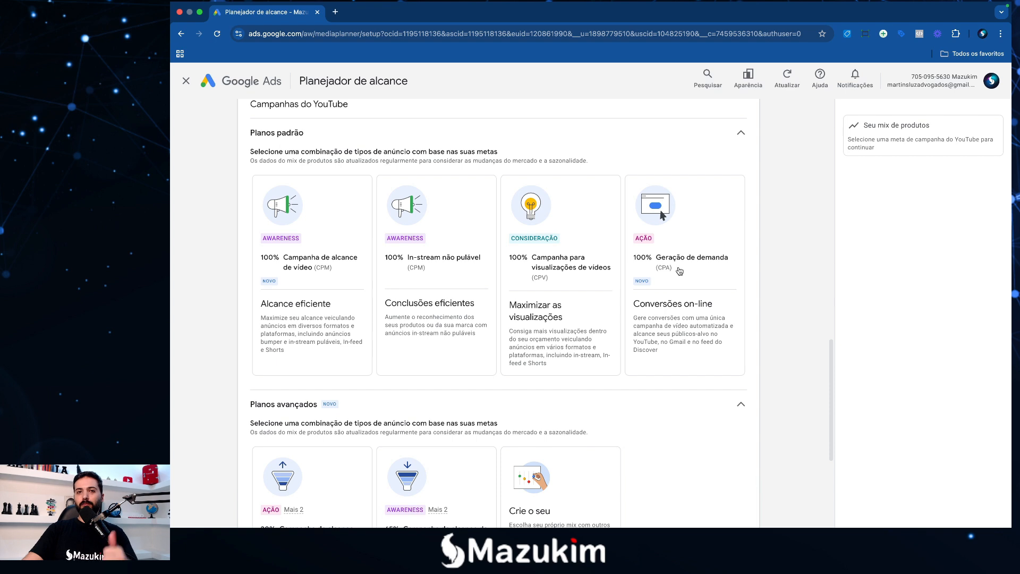
click(679, 271)
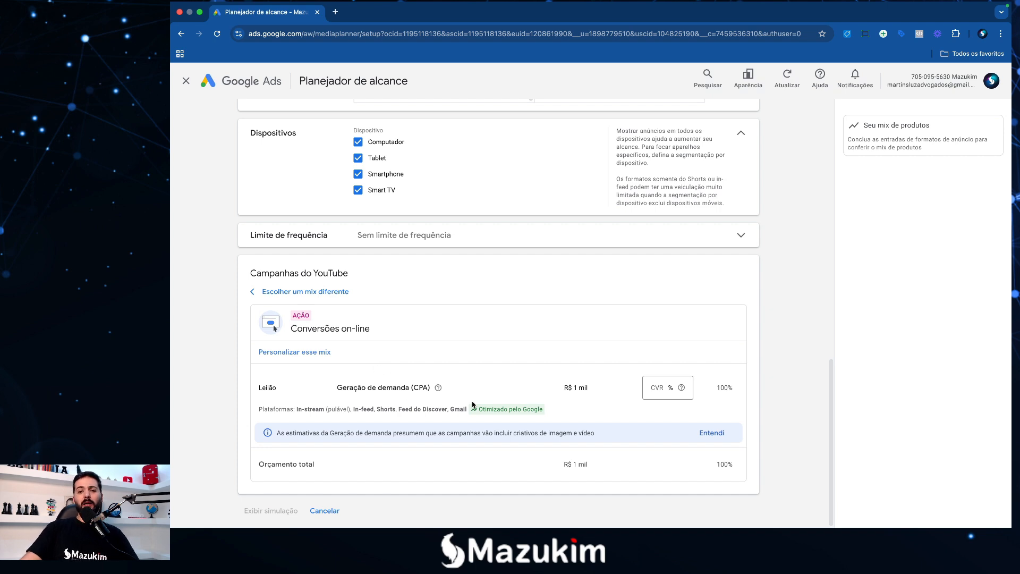
click(658, 389)
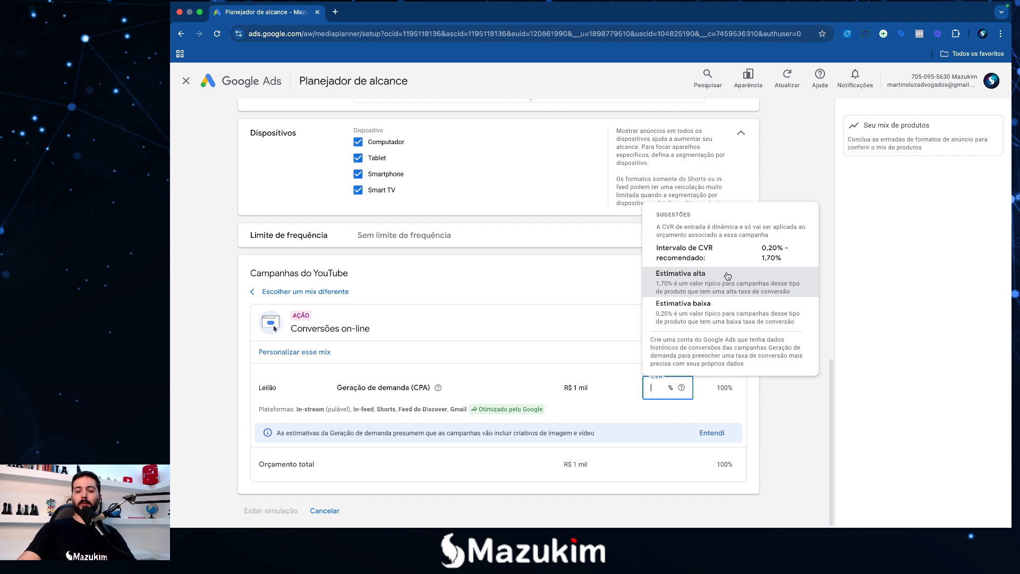
text(0)
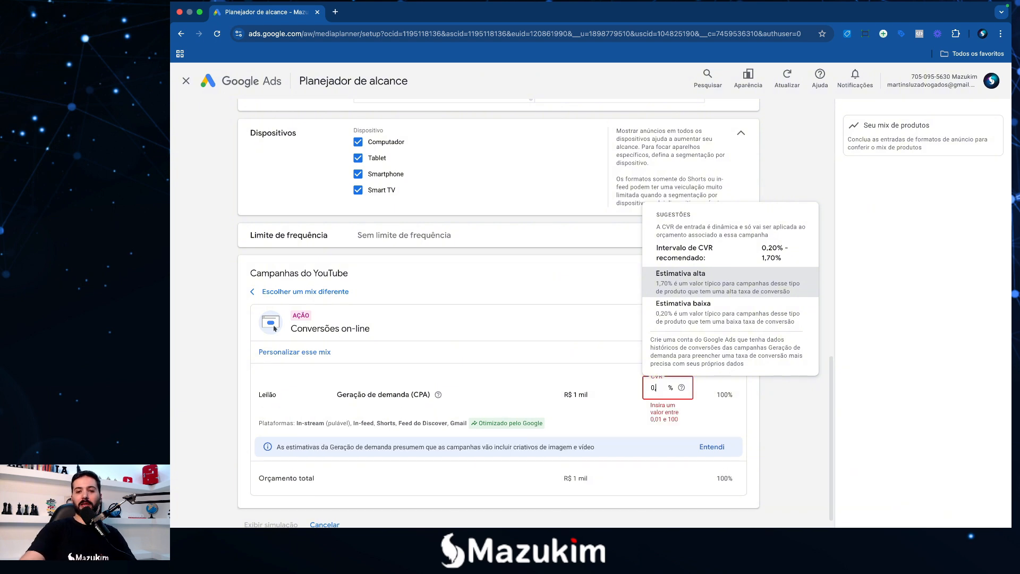
text(,5)
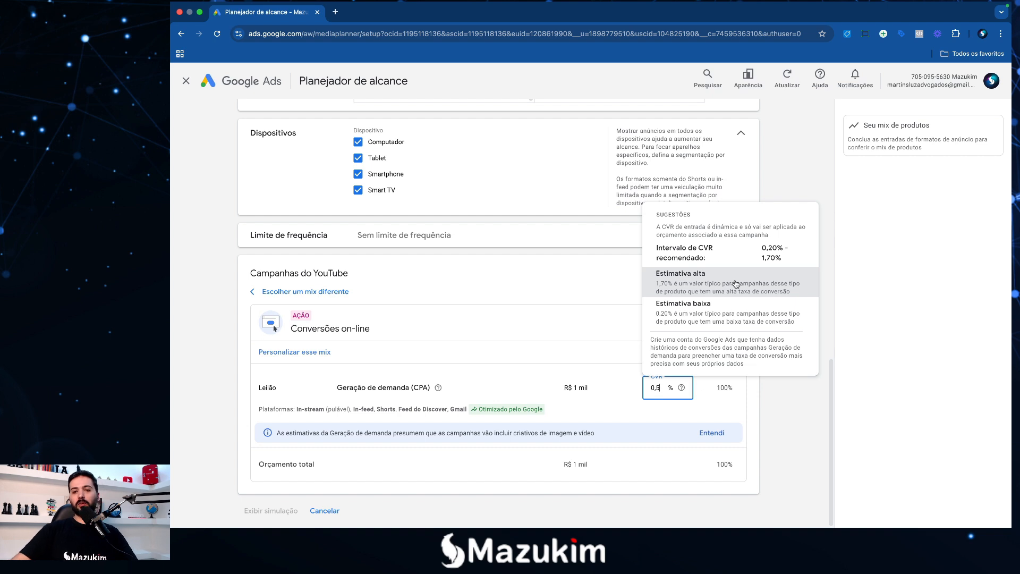
click(783, 407)
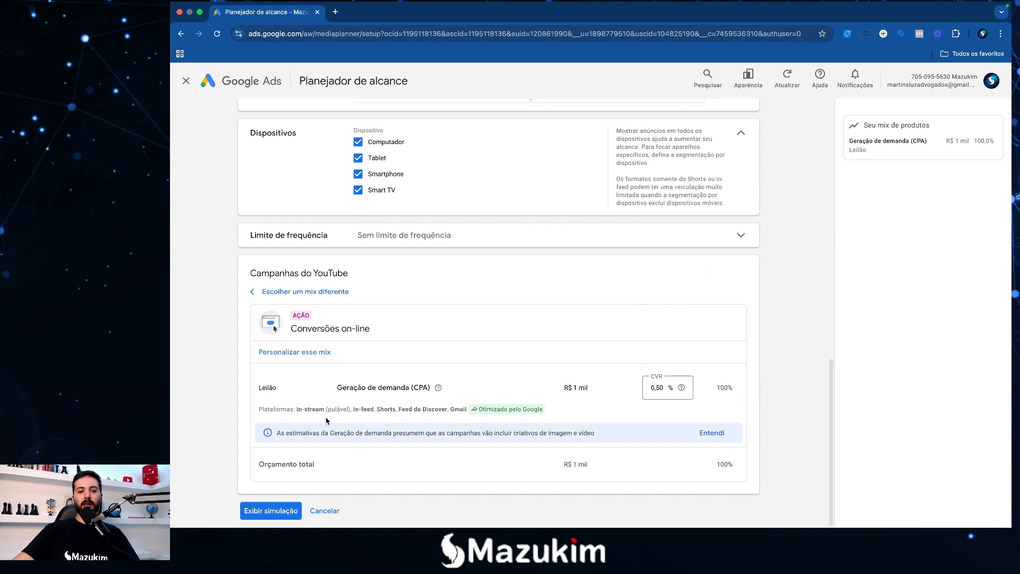
click(272, 511)
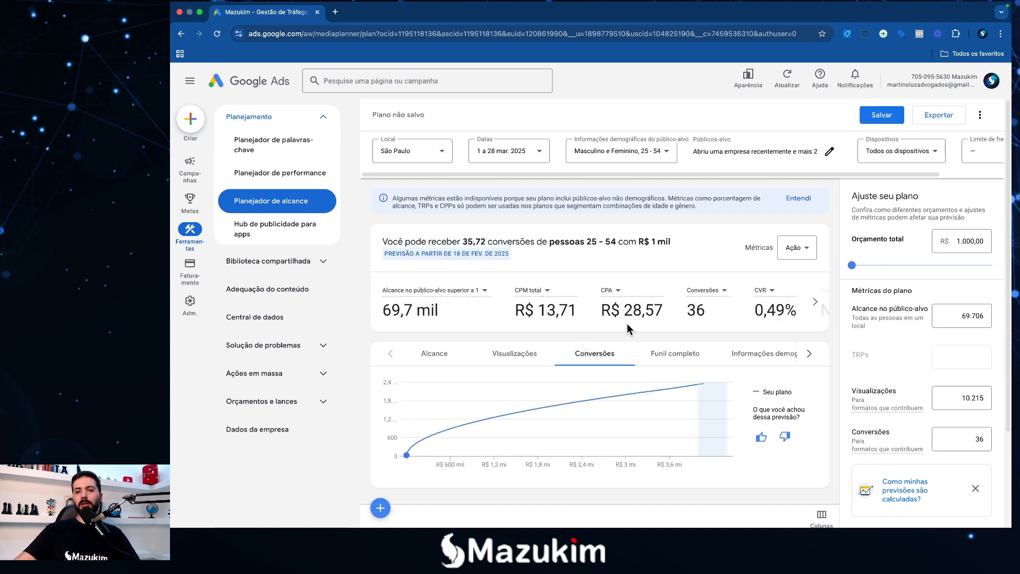
Examine the target audience reach and total CPM in the plan's forecast.
scroll(672, 359, down, 1)
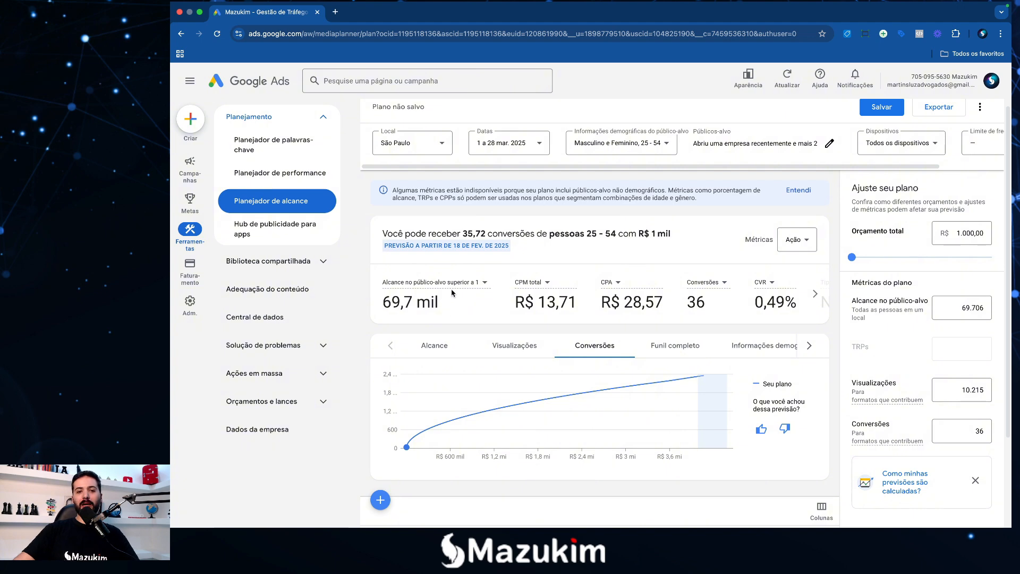
mouse_move(449, 293)
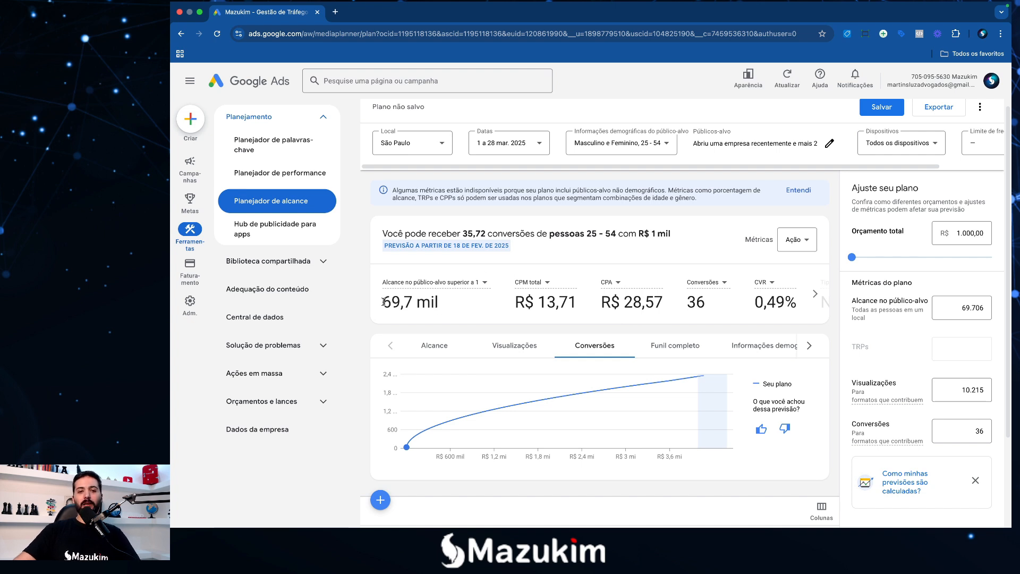
drag(383, 302, 402, 303)
click(406, 304)
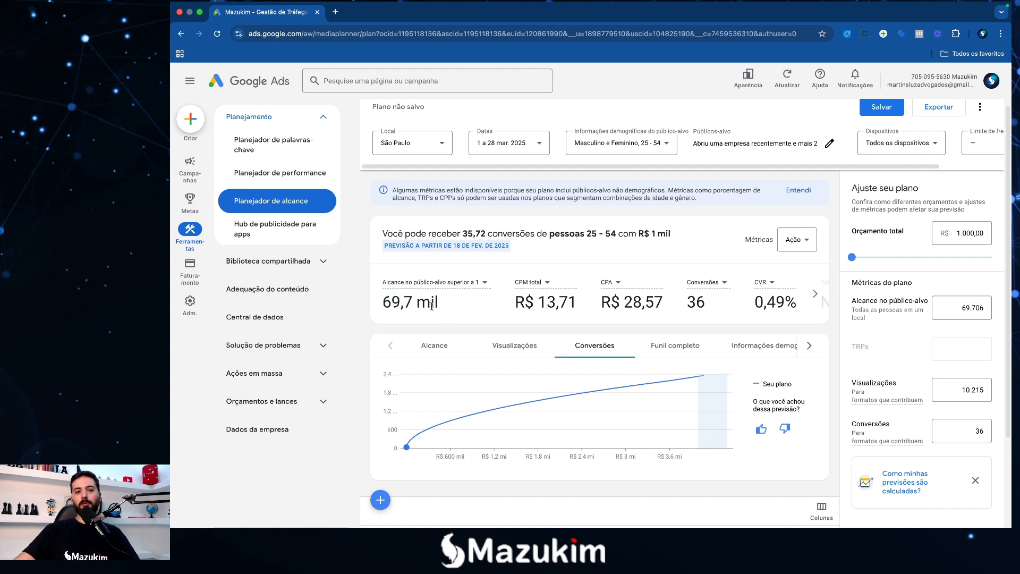
drag(514, 307, 578, 307)
click(572, 305)
click(530, 318)
click(576, 306)
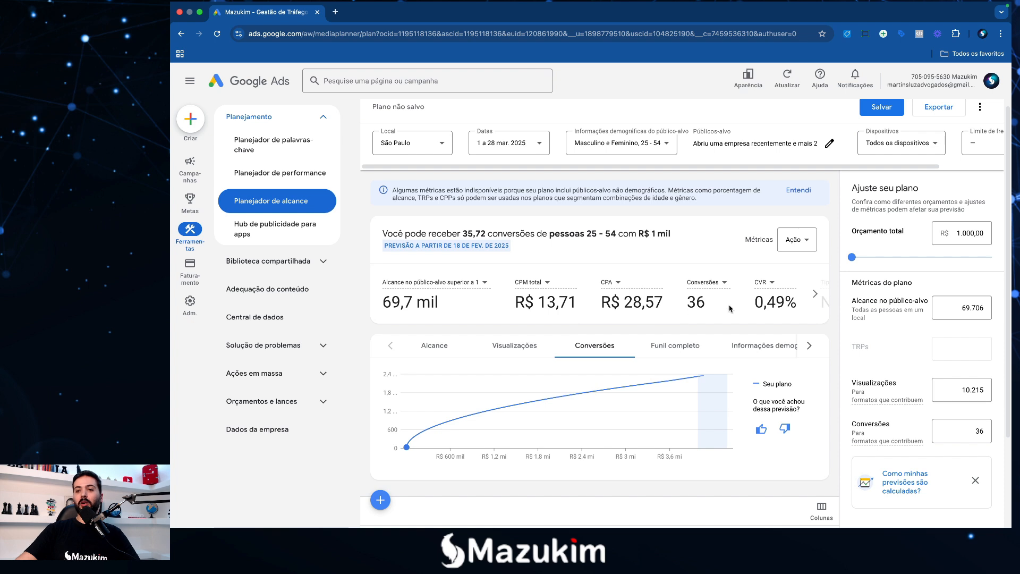
Examine the forecast CPA and number of conversions in relation to the plan's total budget.
drag(598, 303, 667, 304)
click(665, 304)
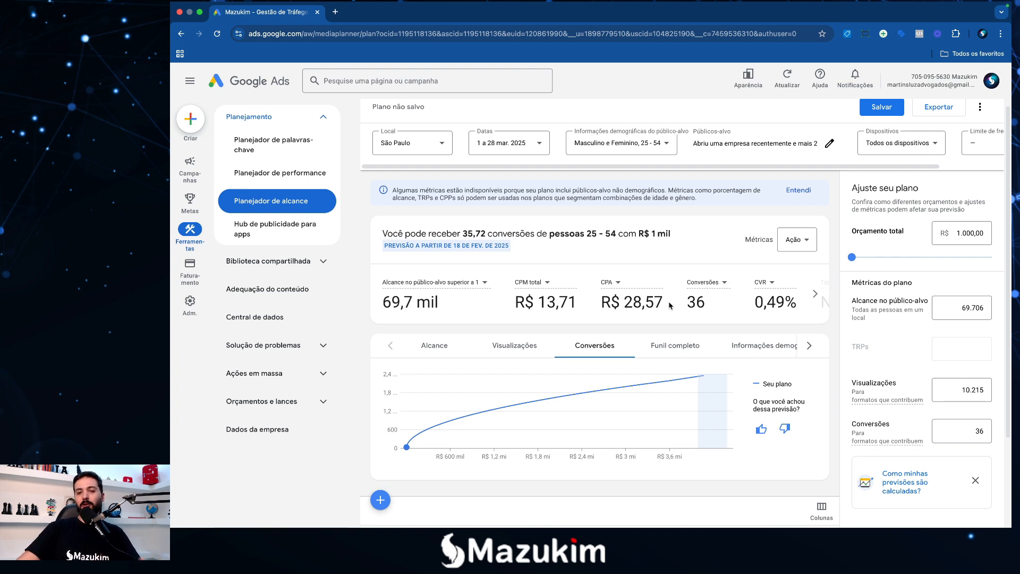
drag(669, 305, 605, 304)
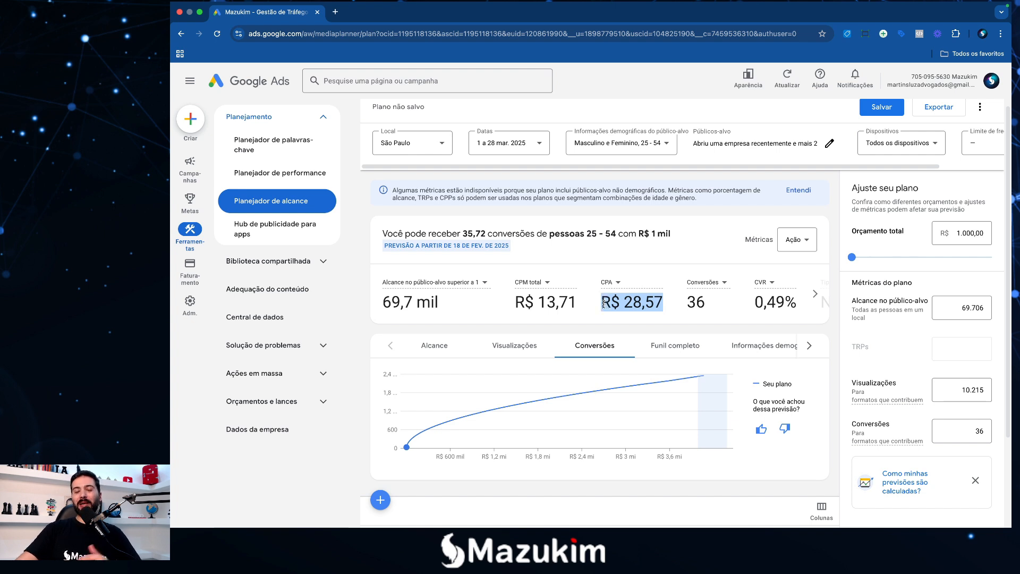
click(610, 314)
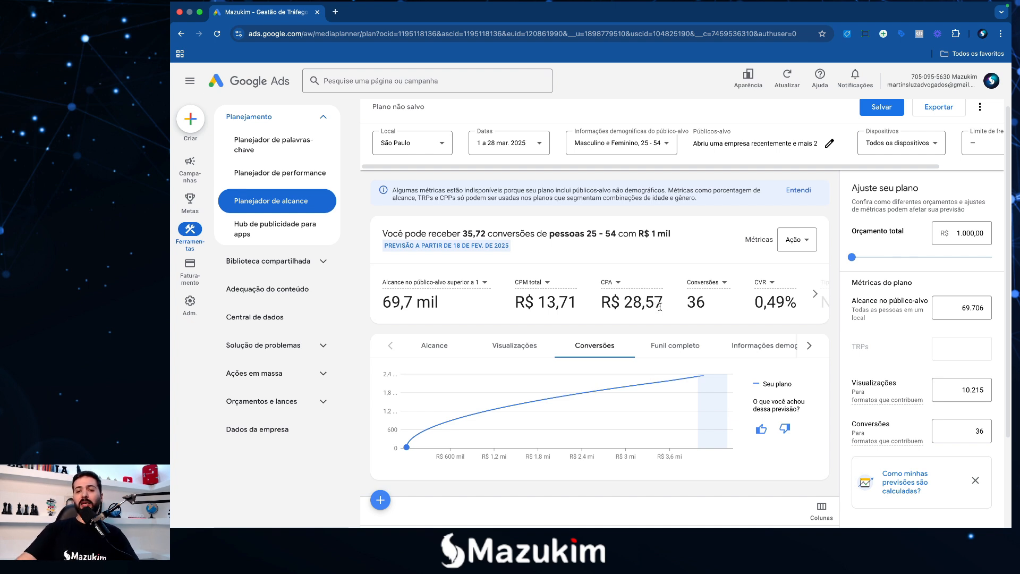
drag(707, 306, 689, 302)
click(695, 304)
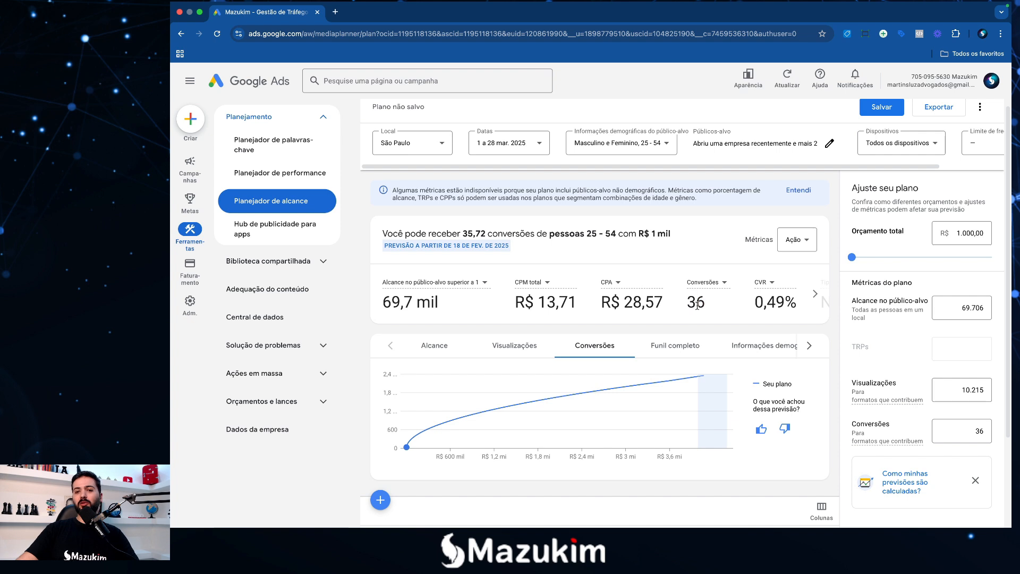
click(980, 241)
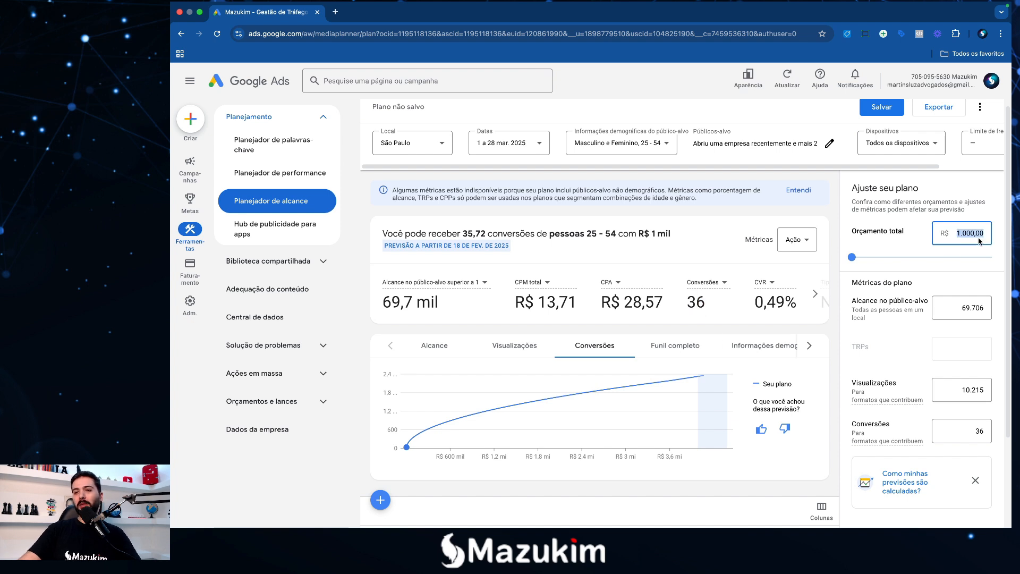
click(956, 234)
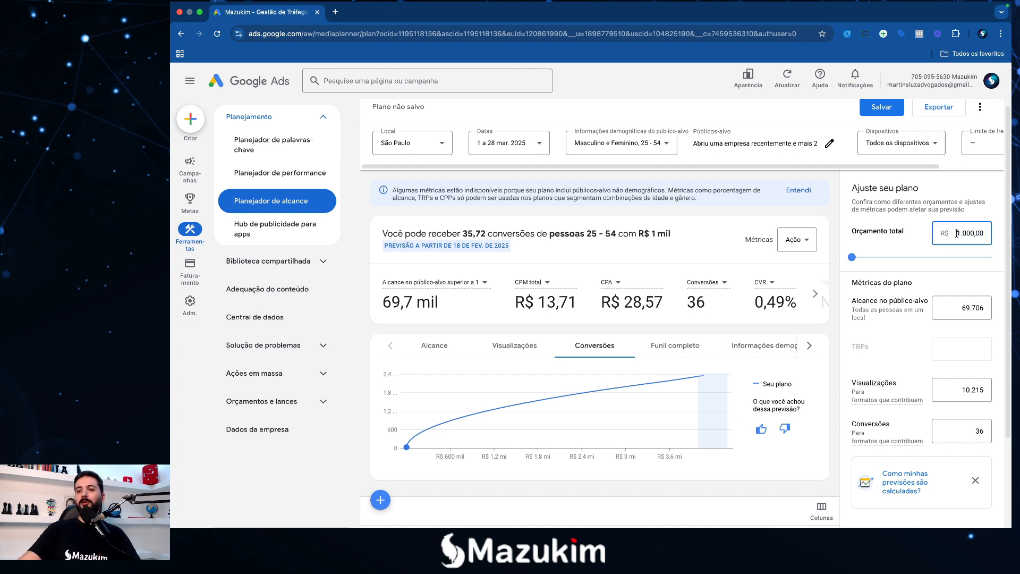
drag(956, 234, 986, 240)
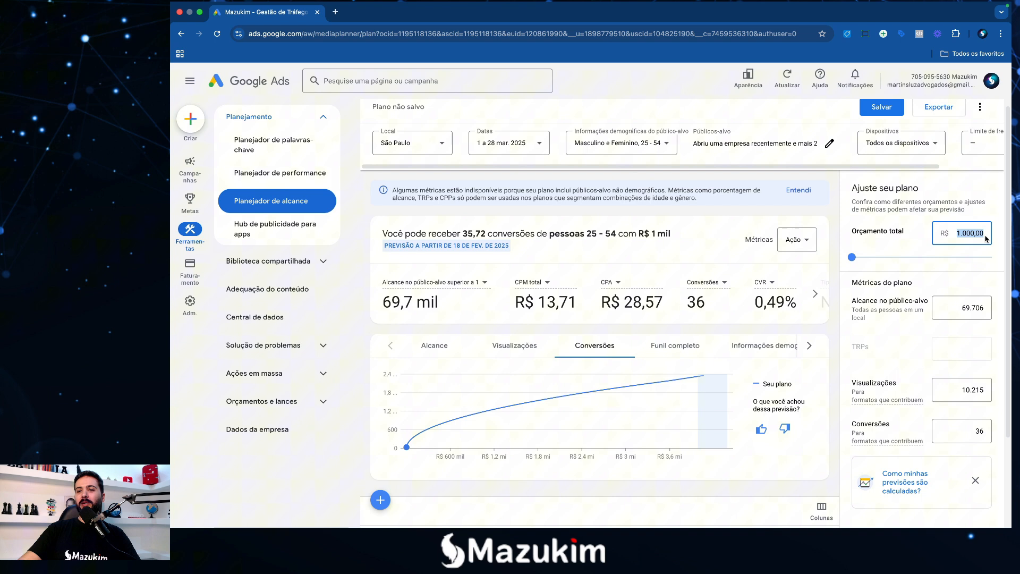
click(960, 280)
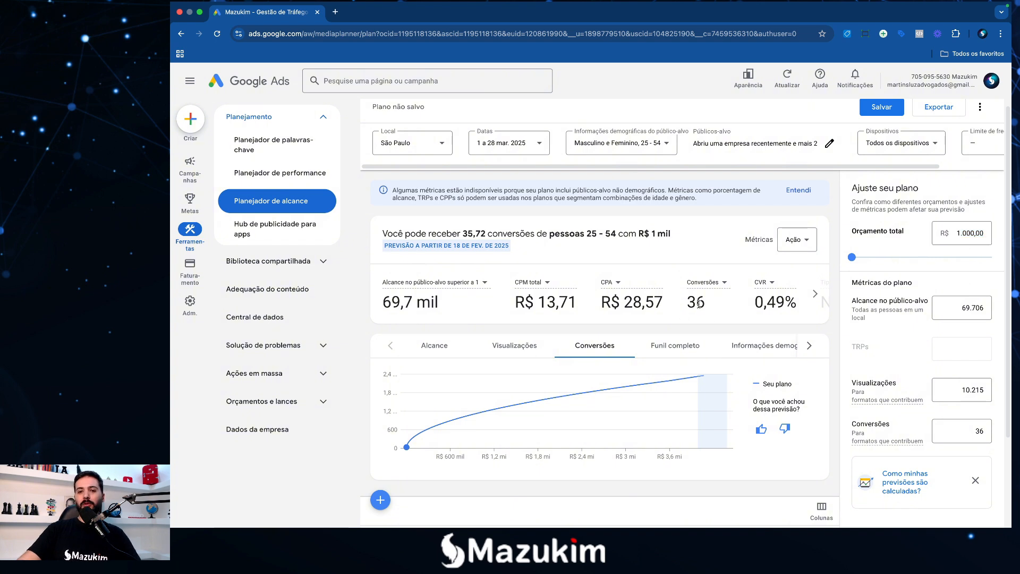
Read the explanation of the CVR metric and check the remaining forecast metrics up to Tipo de população.
mouse_move(777, 301)
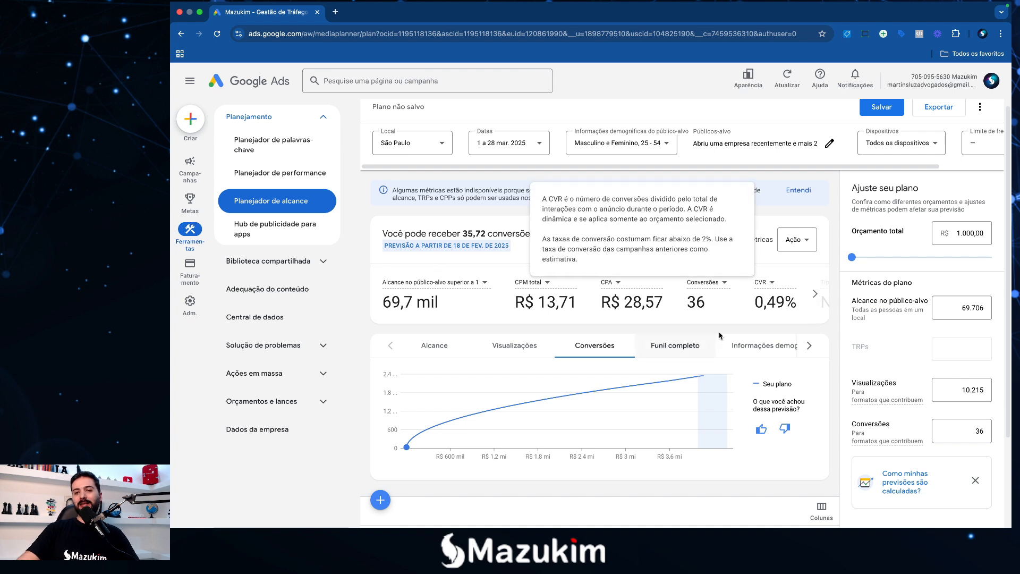
click(814, 294)
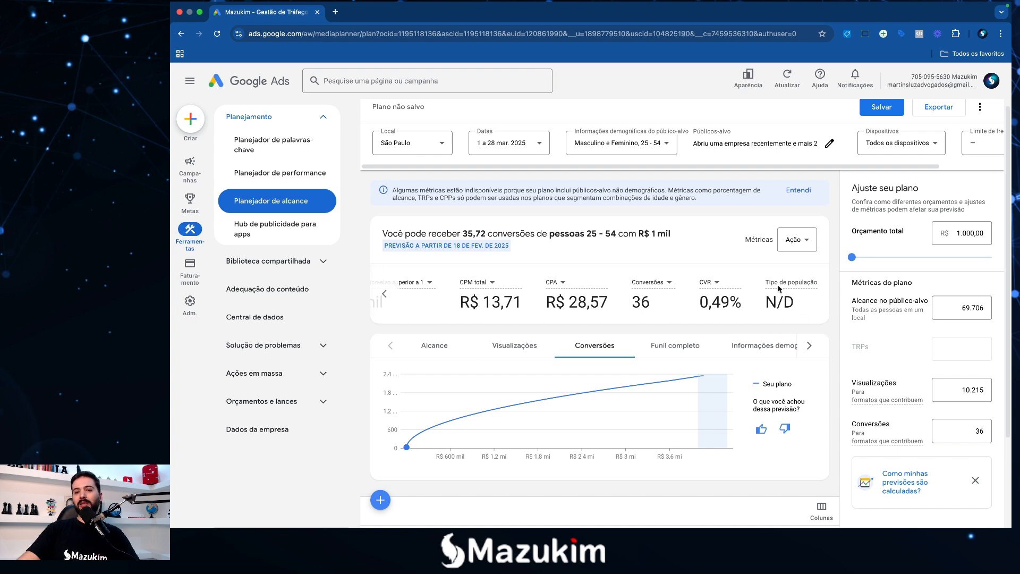
mouse_move(788, 284)
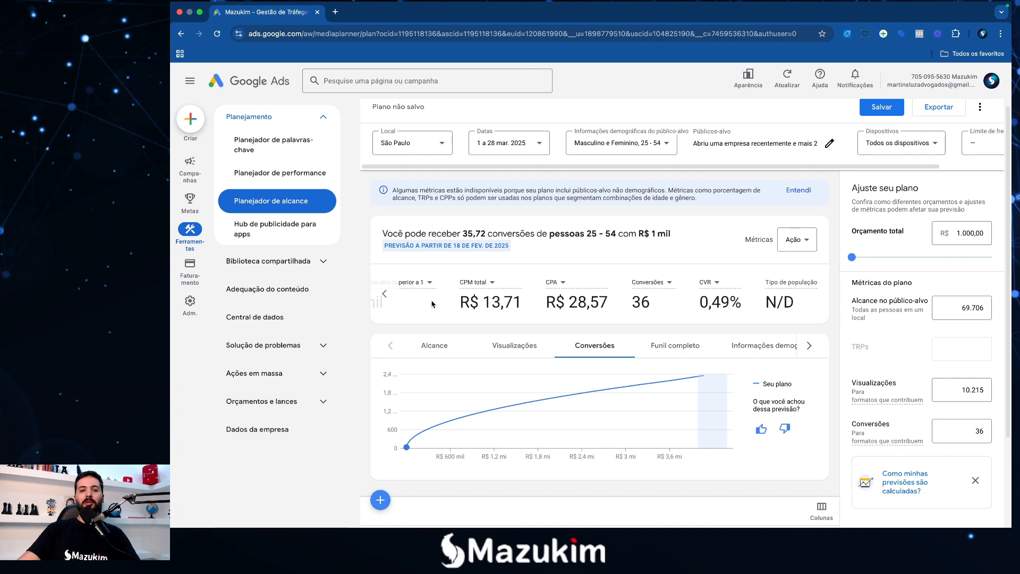
click(386, 296)
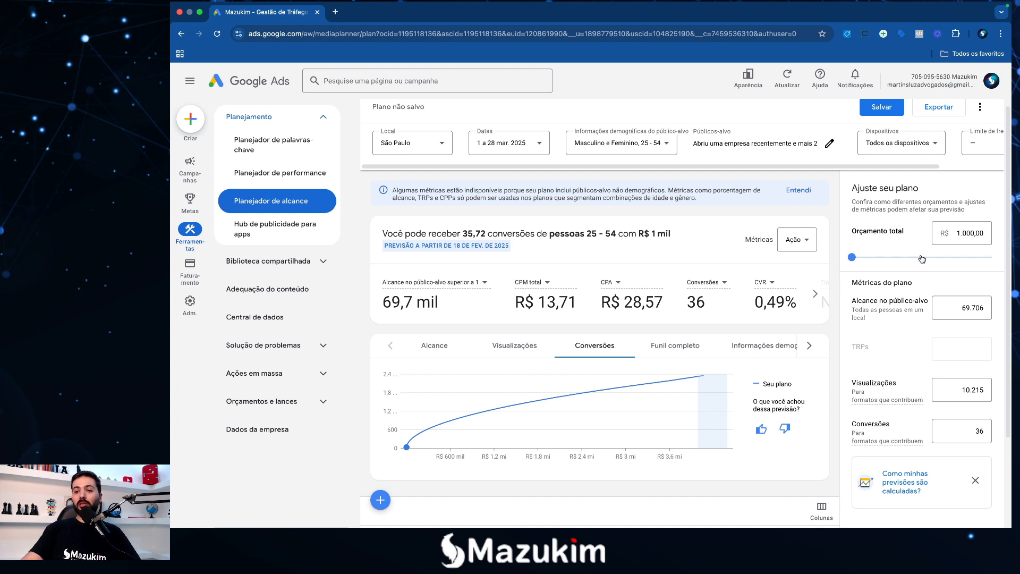
click(956, 236)
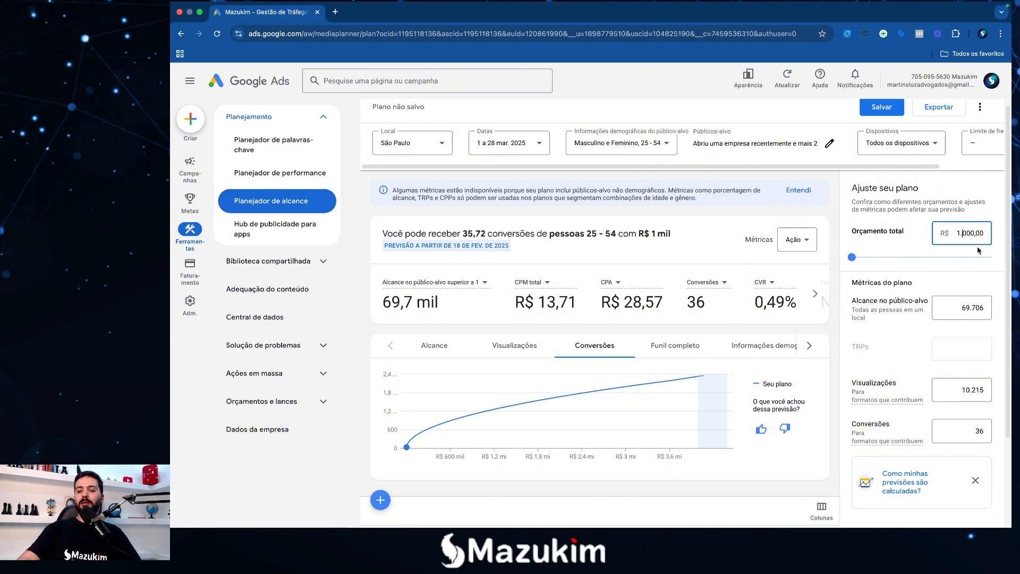
key(BackSpace)
key(BackSpace)
key(BackSpace)
key(BackSpace)
key(BackSpace)
key(BackSpace)
key(BackSpace)
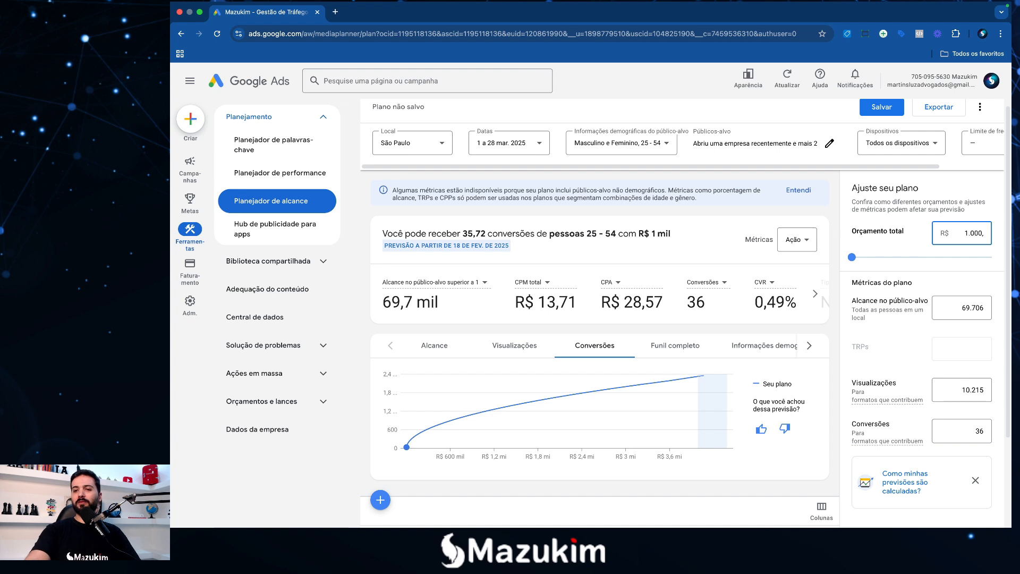
text(0)
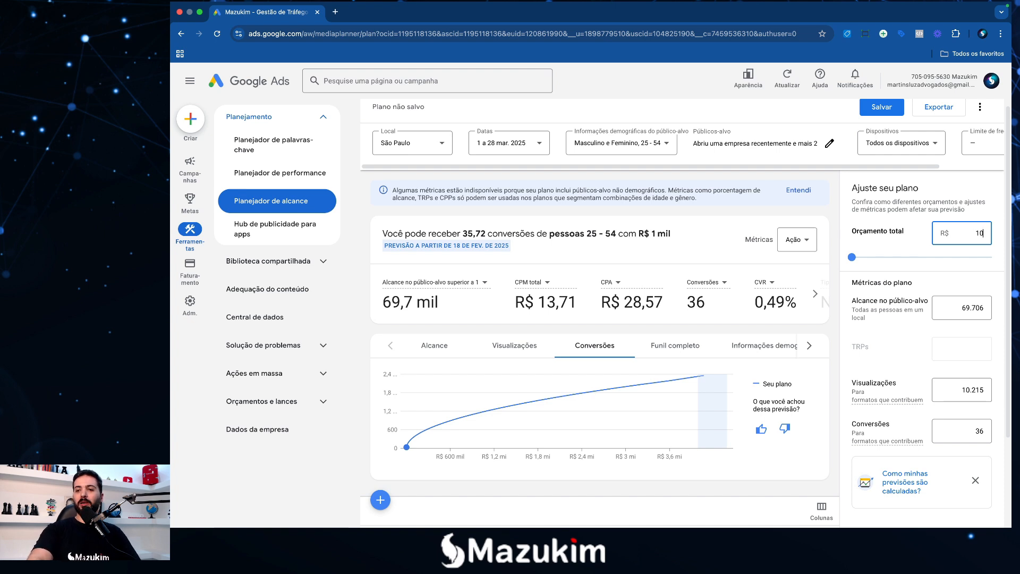
text(000)
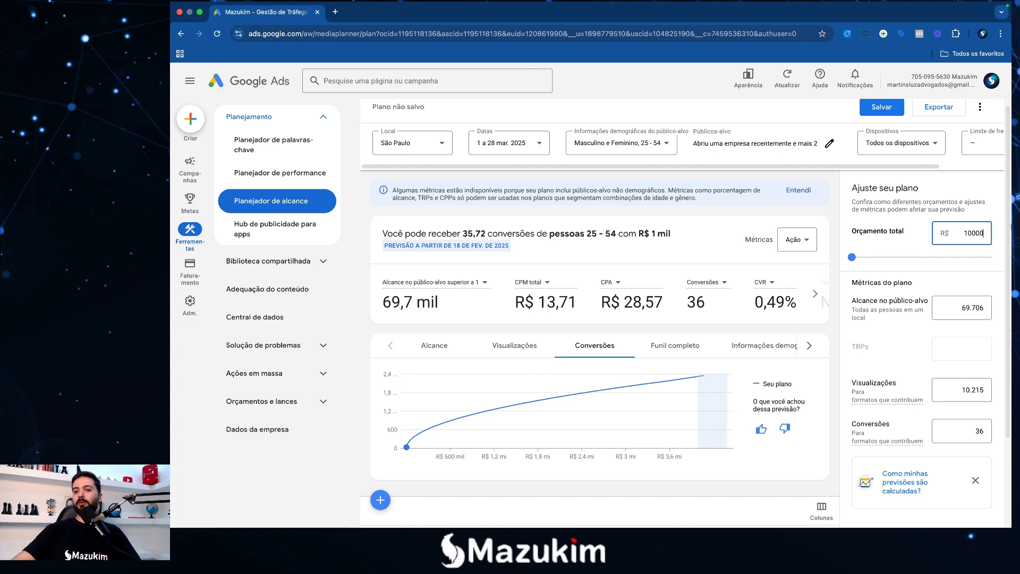
click(887, 257)
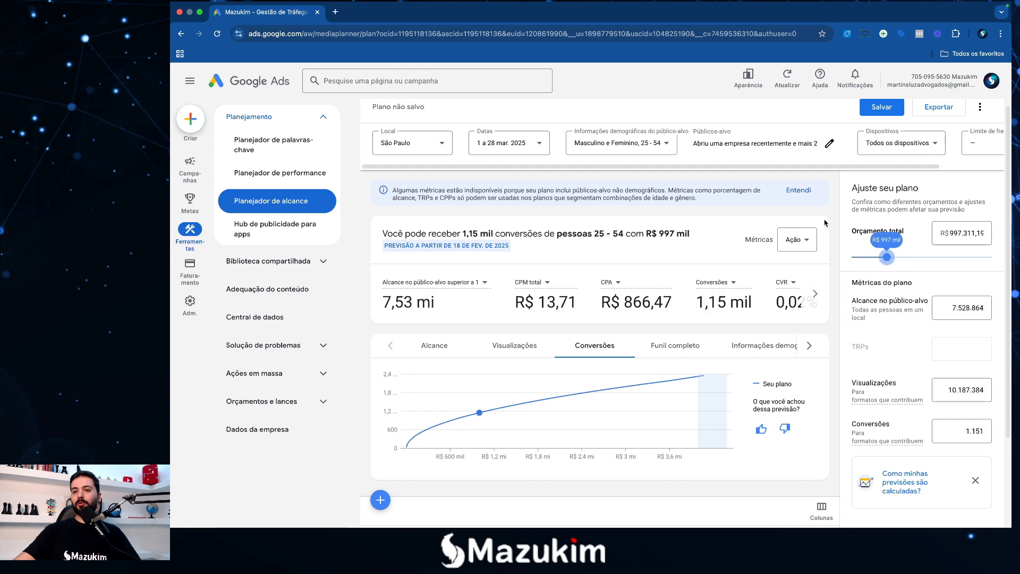
Set the plan's total budget to R$ 10.000,00 and update the forecast.
click(957, 234)
double_click(955, 235)
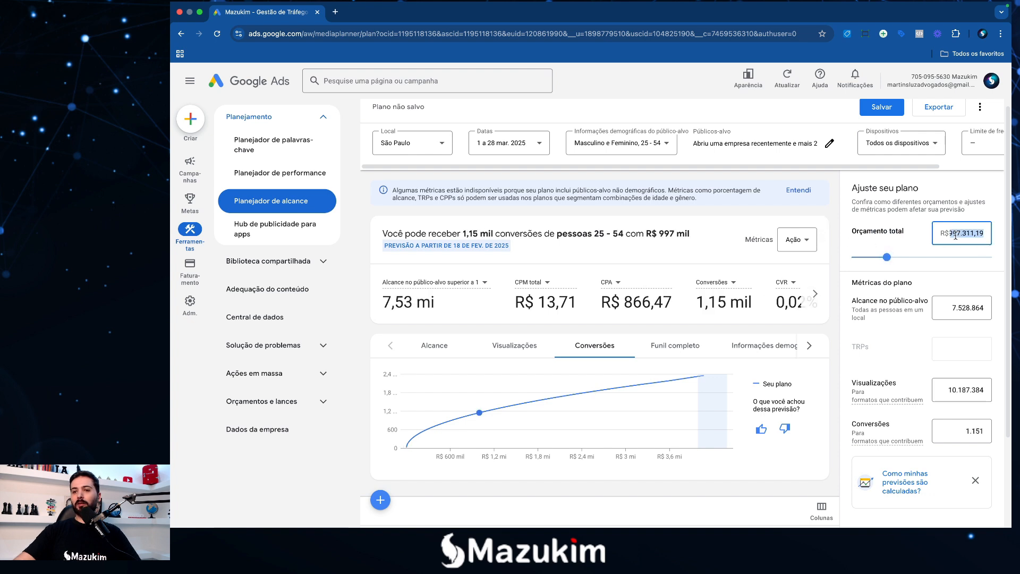
text(10000)
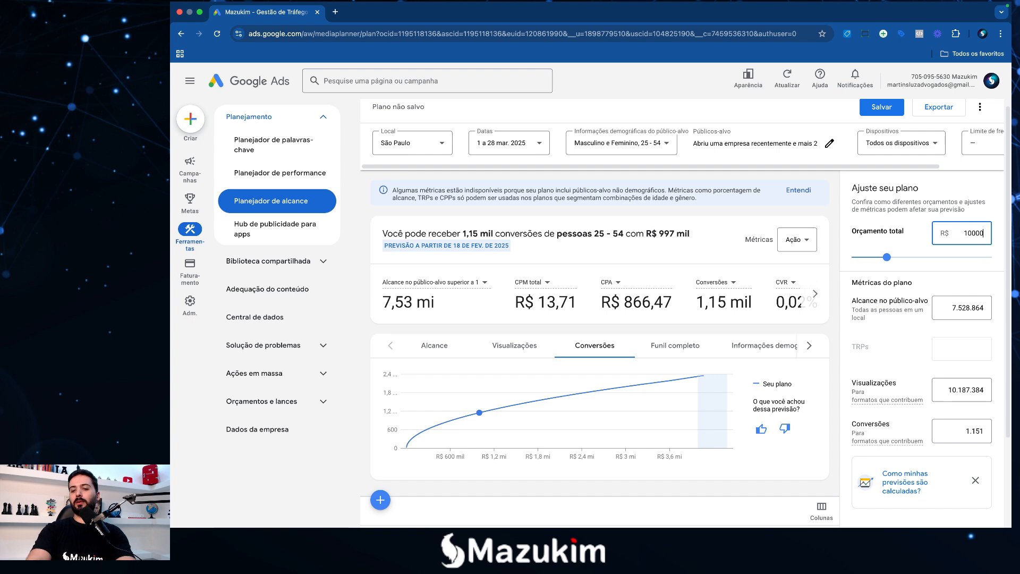
key(Return)
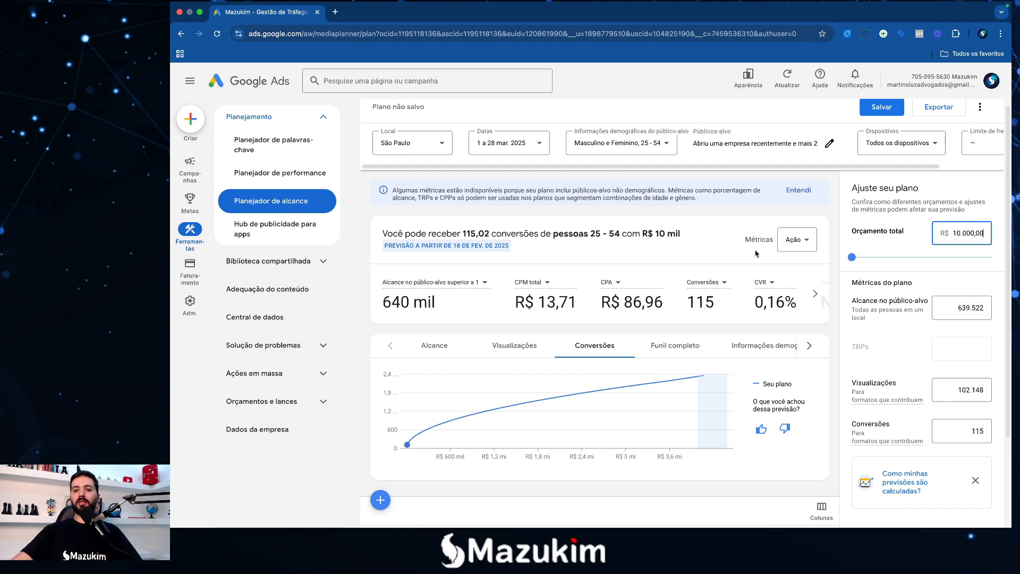
click(723, 218)
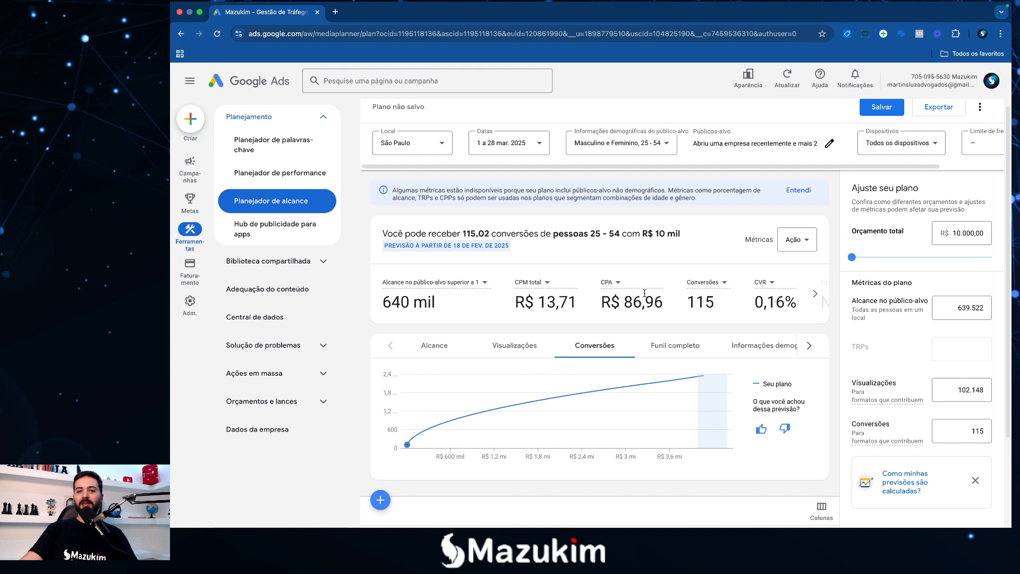
Examine the CPA, its explanation and the number of conversions in the forecast, along with the planned ad format's details.
mouse_move(547, 399)
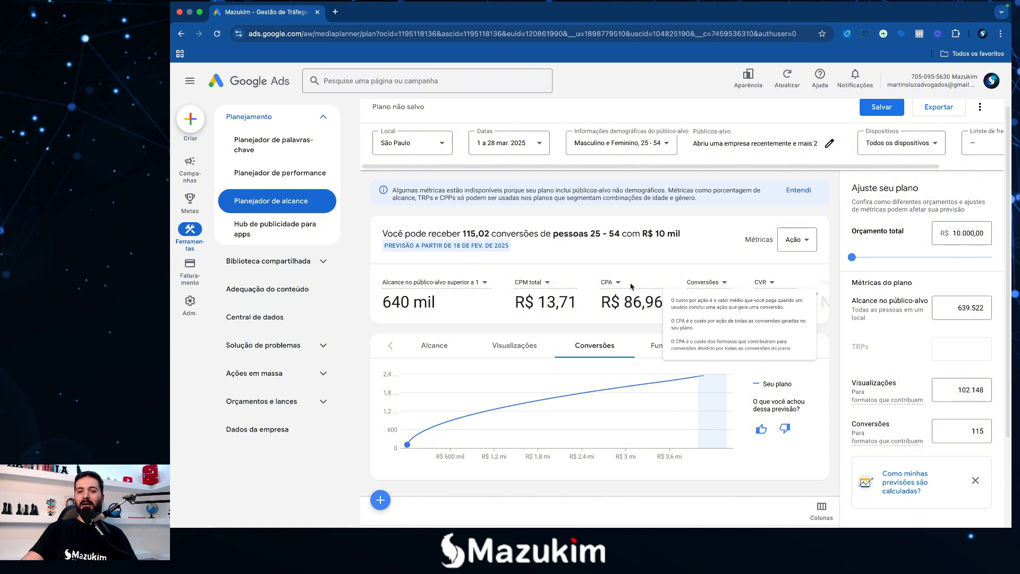
mouse_move(633, 287)
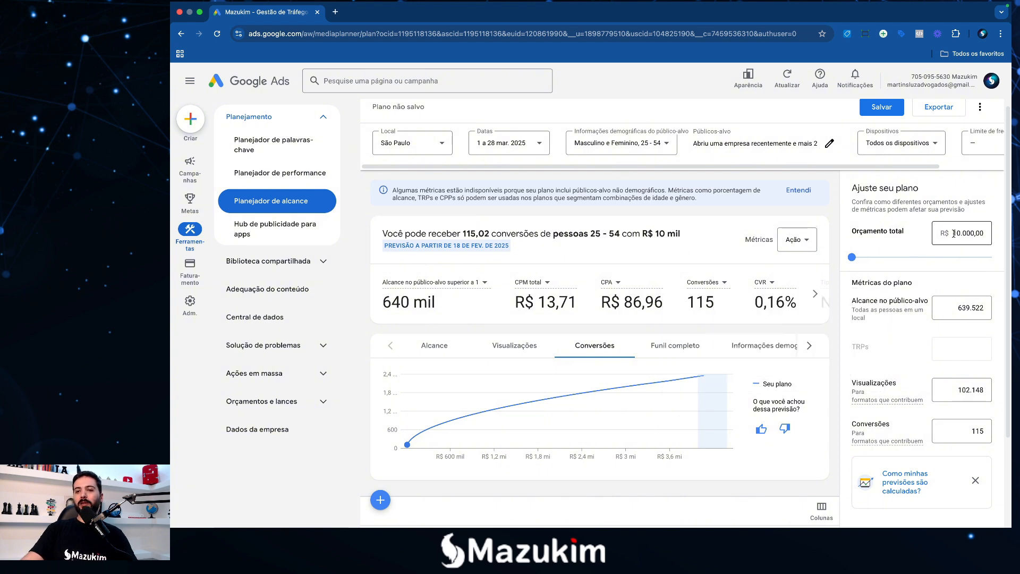
drag(956, 233, 988, 237)
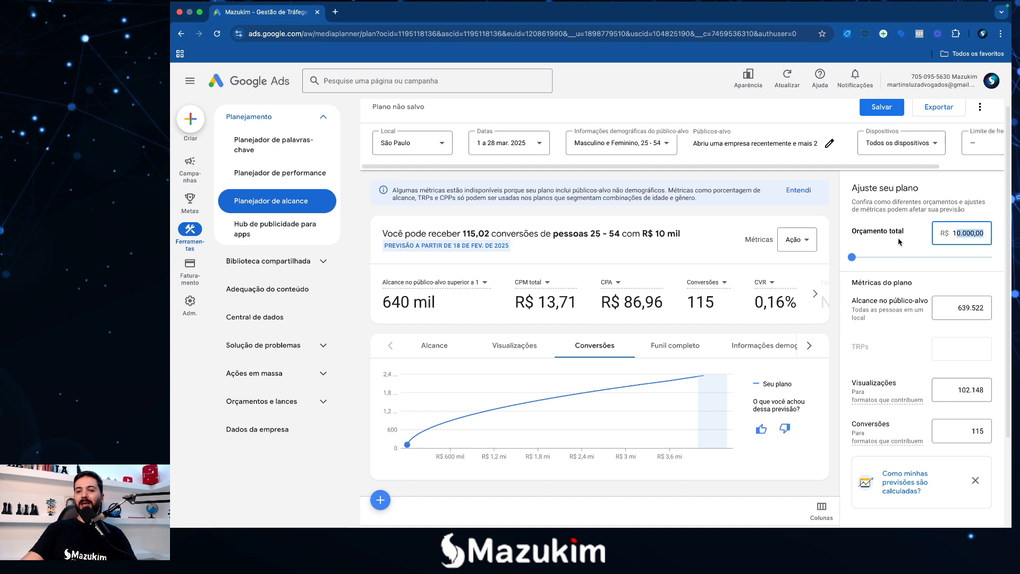
click(744, 220)
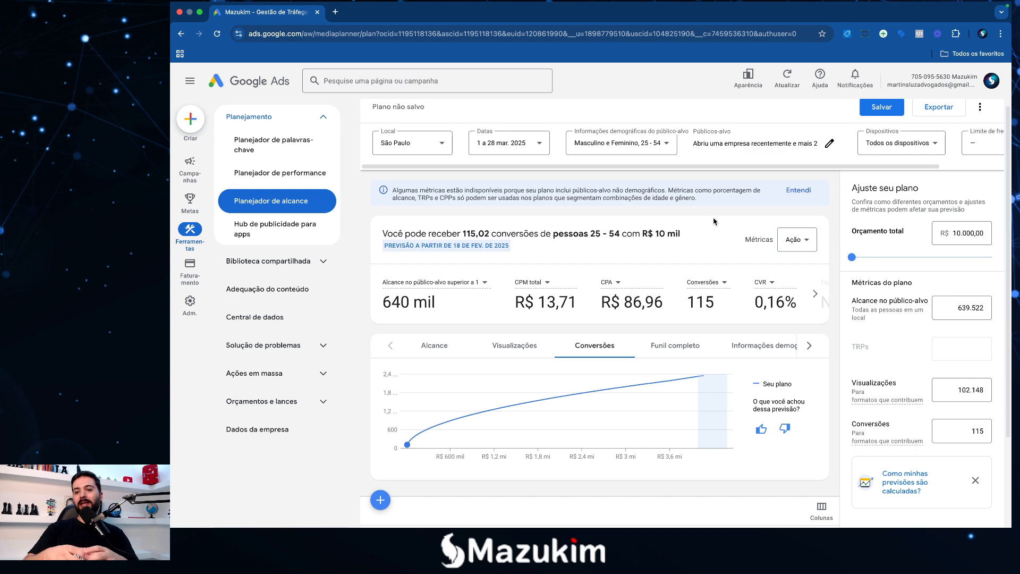
scroll(714, 221, down, 3)
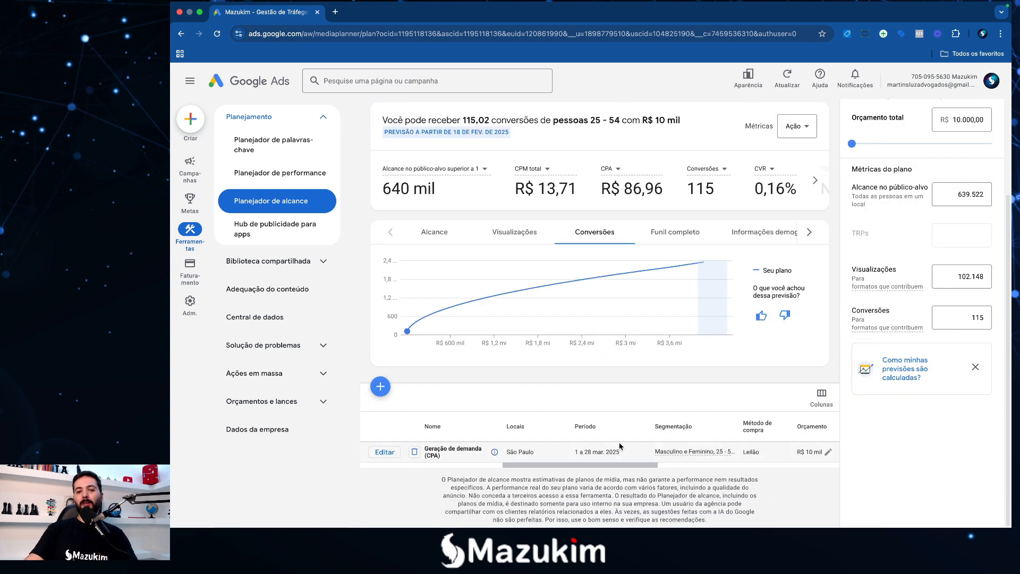
scroll(571, 445, up, 2)
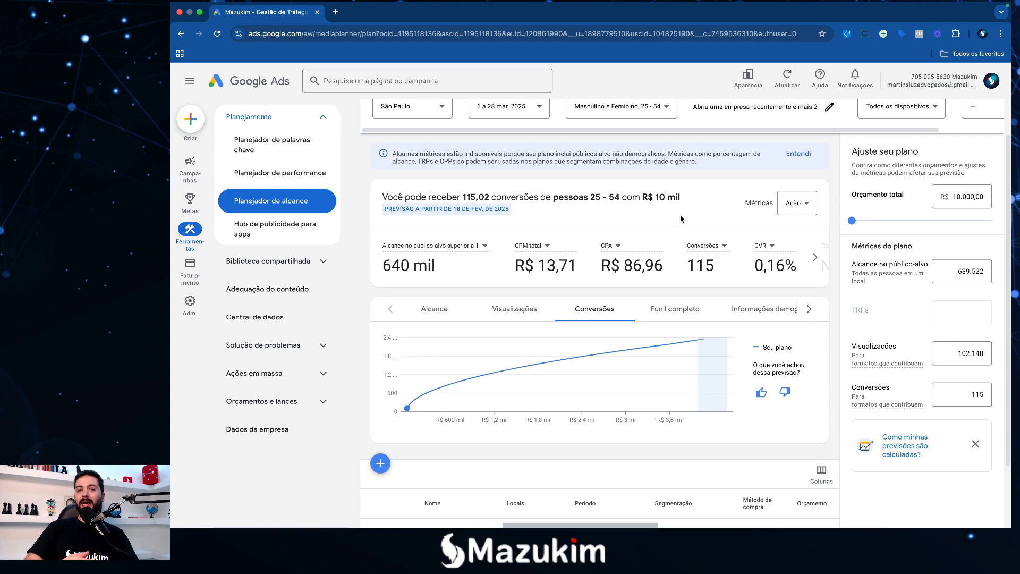
scroll(644, 318, down, 2)
scroll(645, 376, up, 3)
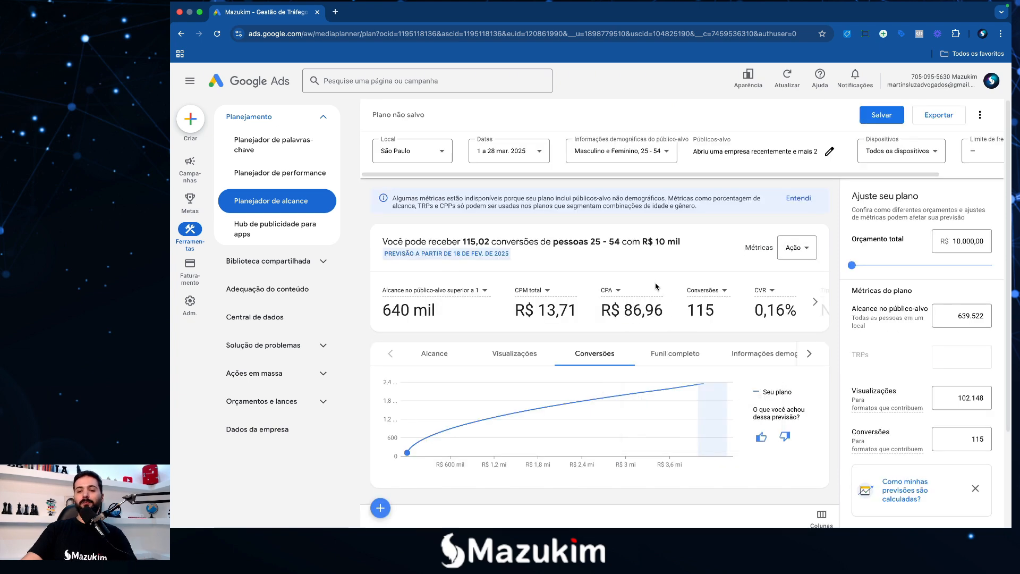
mouse_move(627, 291)
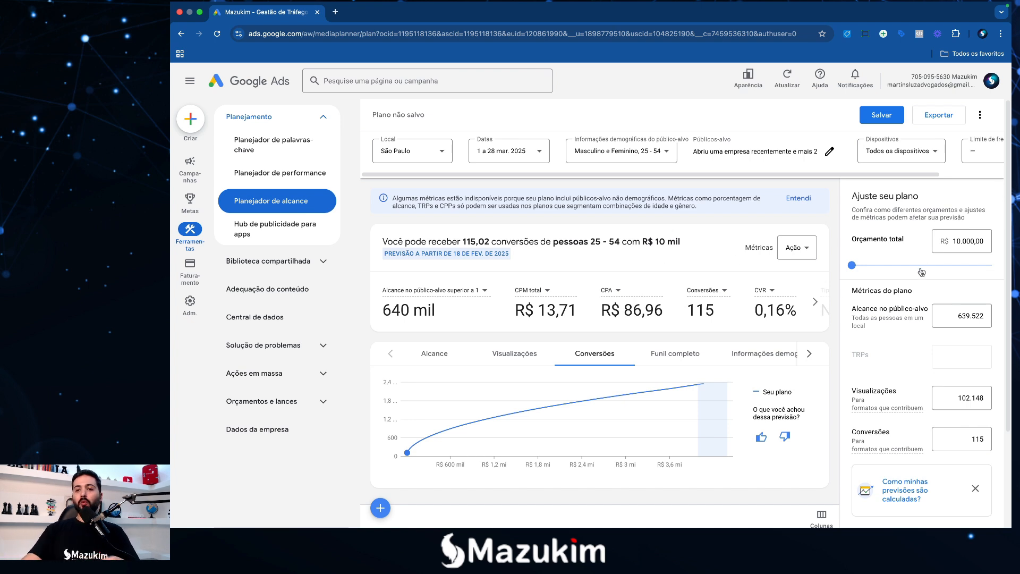
Set the plan's total budget to R$ 15.000,00 and update the forecast.
drag(953, 241, 979, 242)
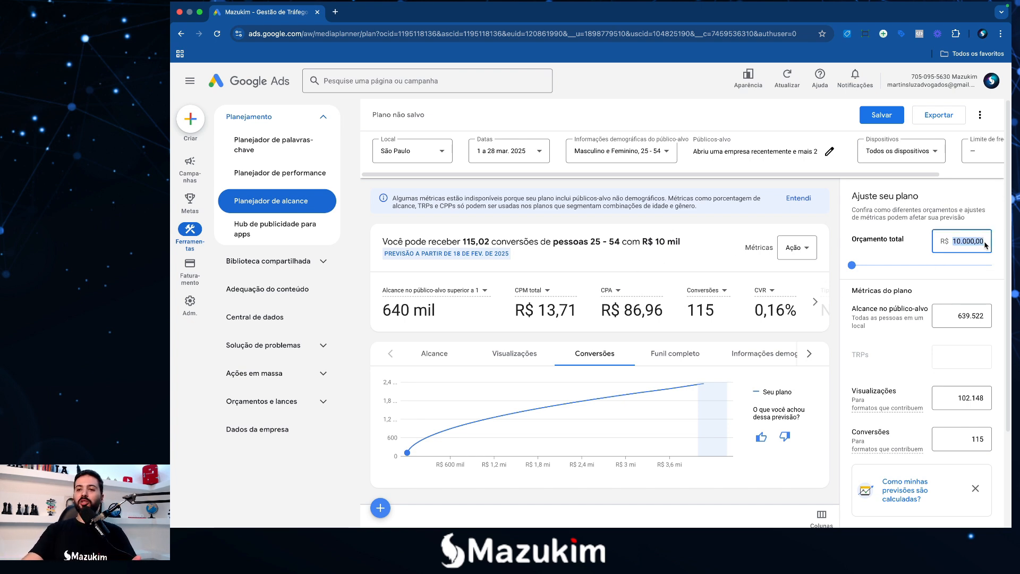
click(959, 241)
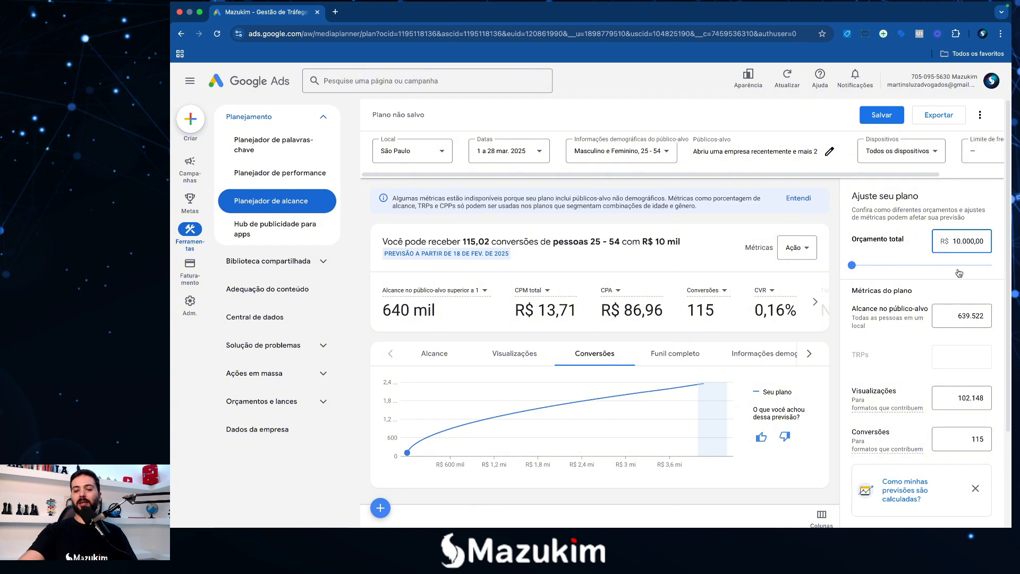
key(BackSpace)
text(5)
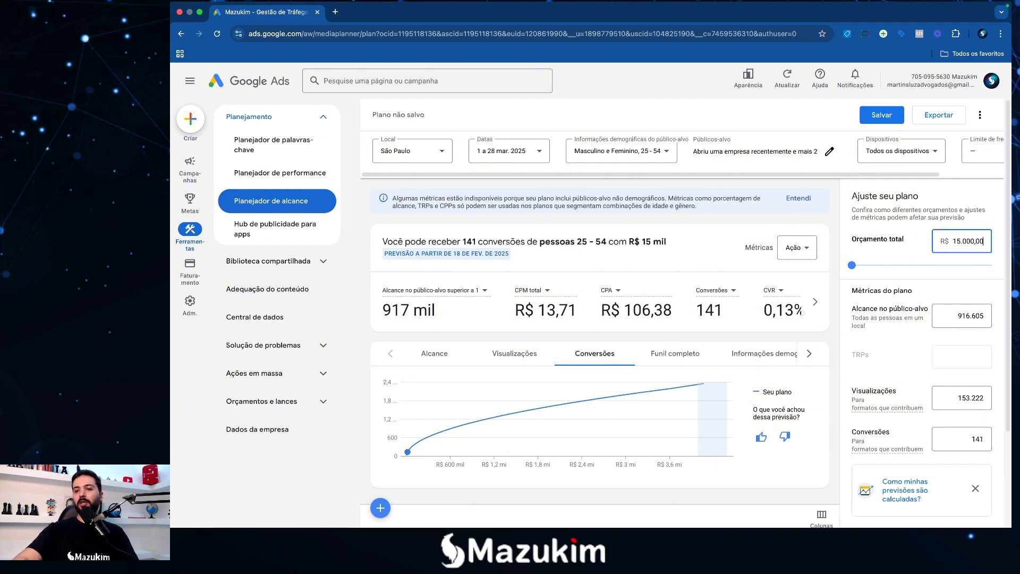
click(690, 234)
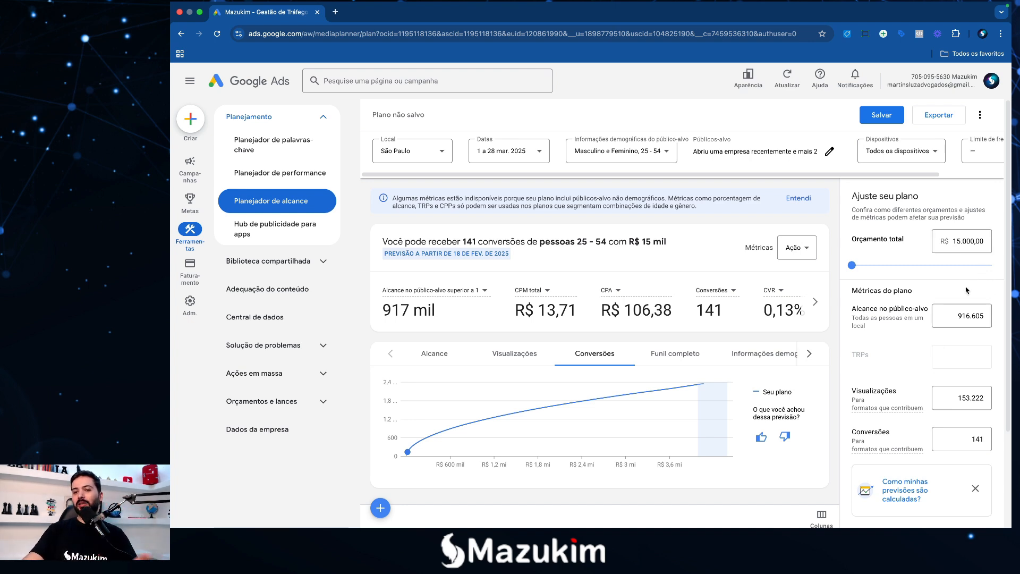
Review the plan's forecast and check its device options and per-campaign frequency limit without changing them.
mouse_move(914, 366)
scroll(915, 351, down, 1)
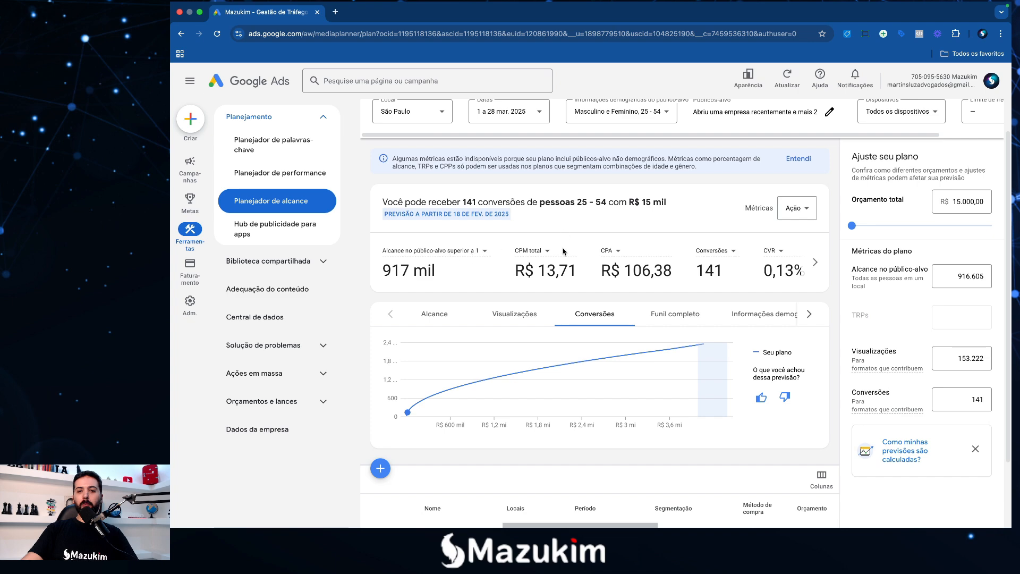
scroll(564, 273, down, 2)
scroll(578, 299, up, 3)
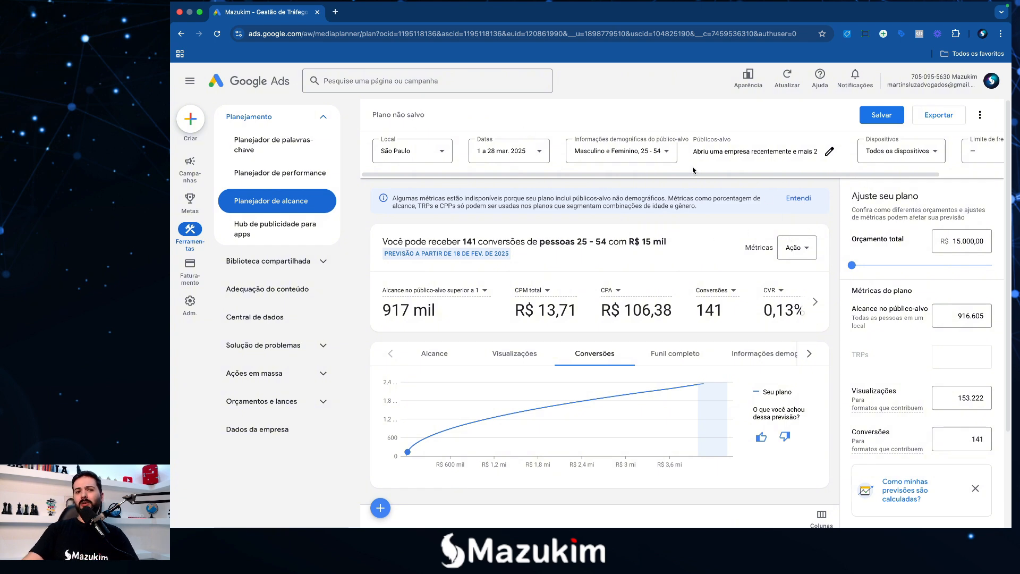
scroll(656, 177, right, 3)
click(821, 157)
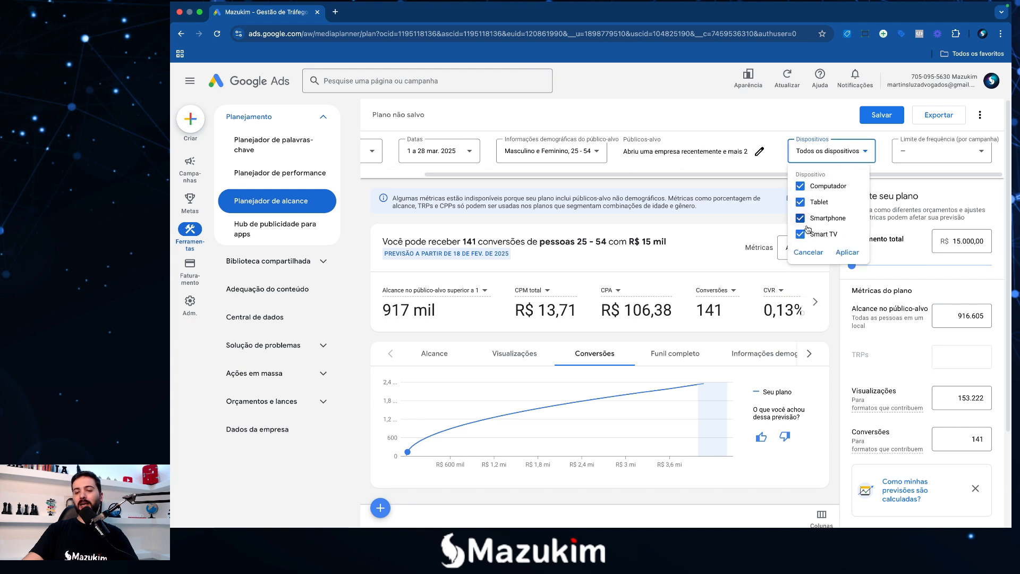
click(773, 184)
click(913, 156)
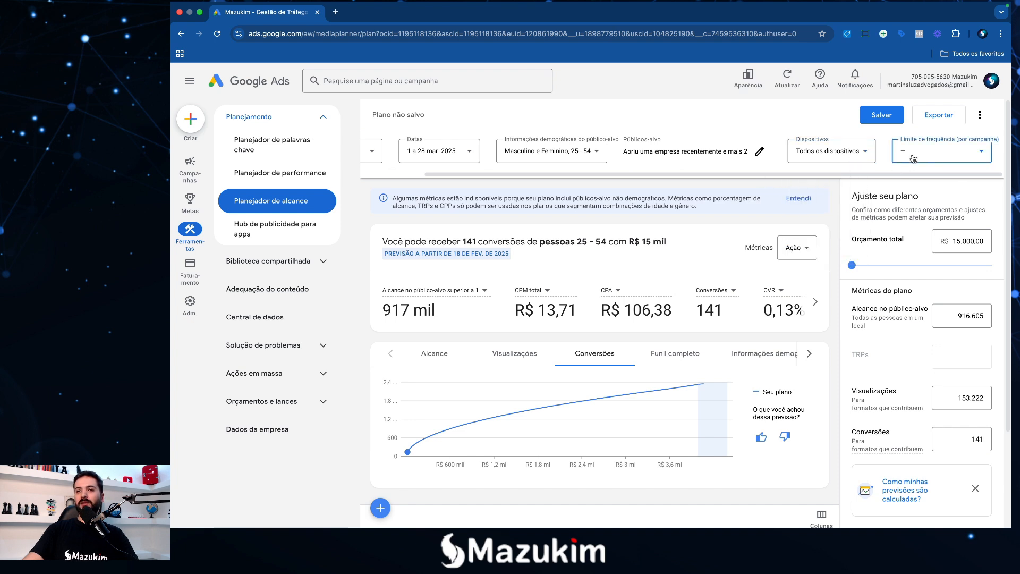
click(827, 179)
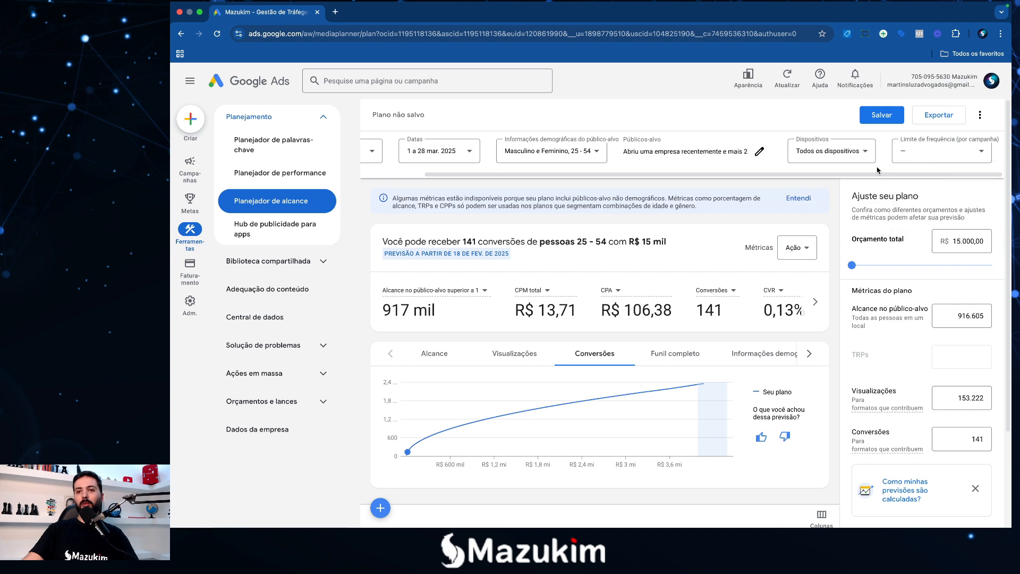
Save the plan under its suggested name and reopen it from the reach planner's list of saved plans.
click(881, 114)
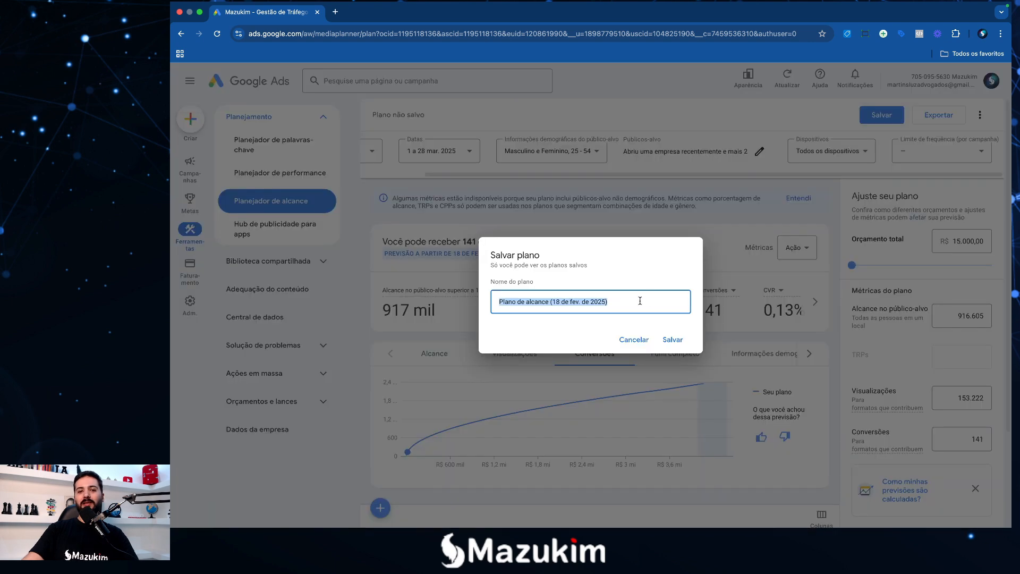
click(672, 340)
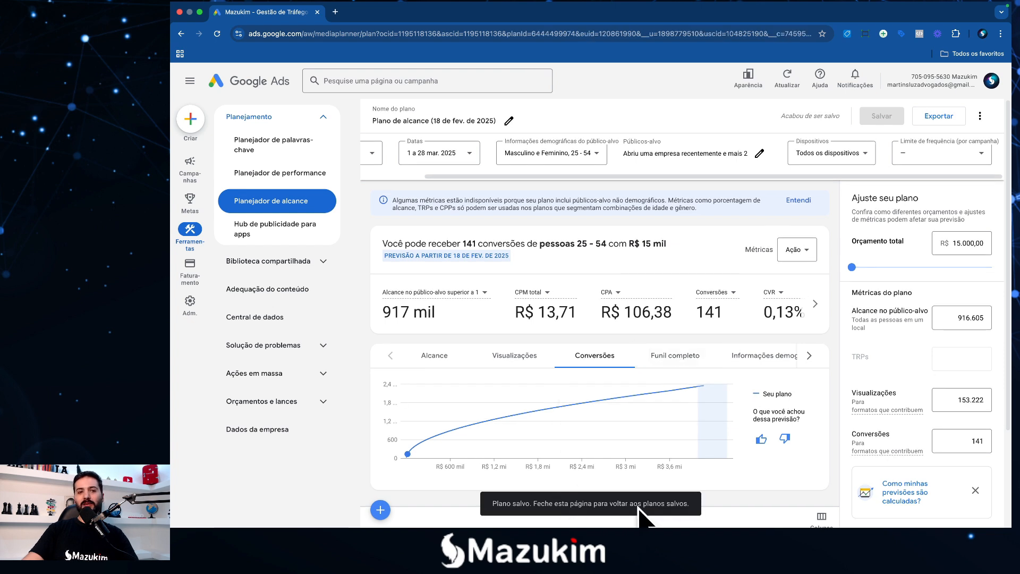
click(287, 209)
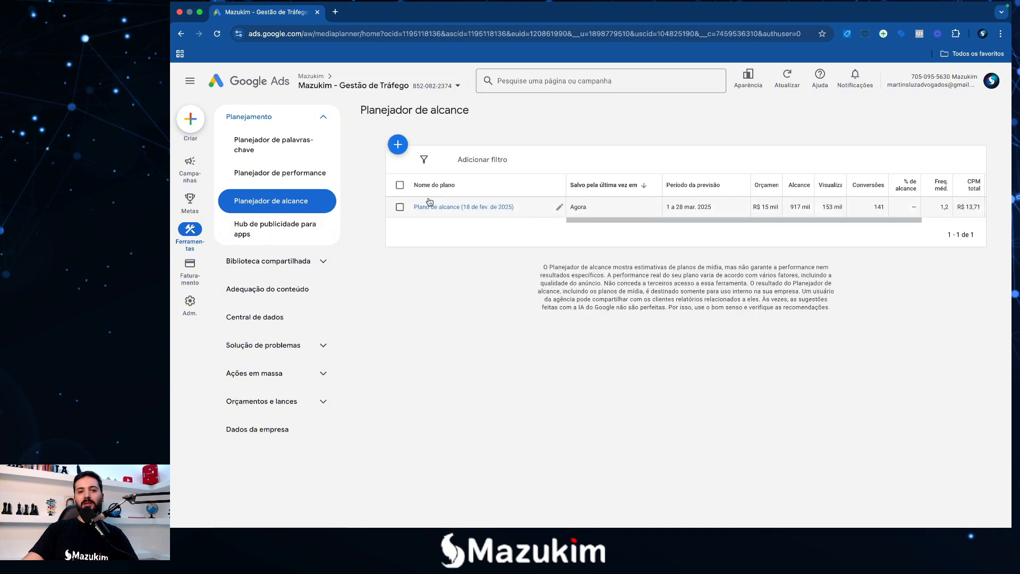
click(472, 208)
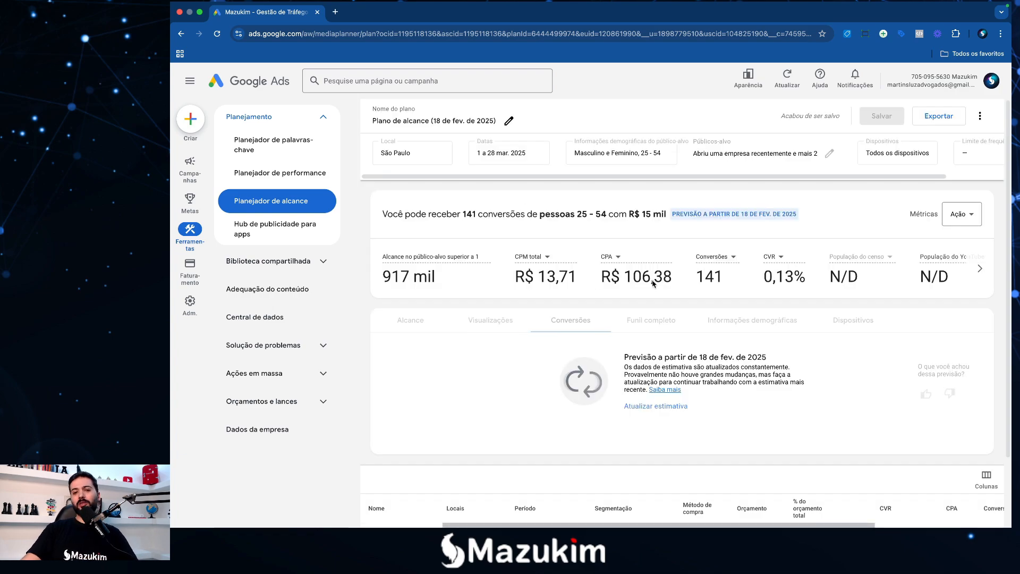
scroll(566, 287, down, 1)
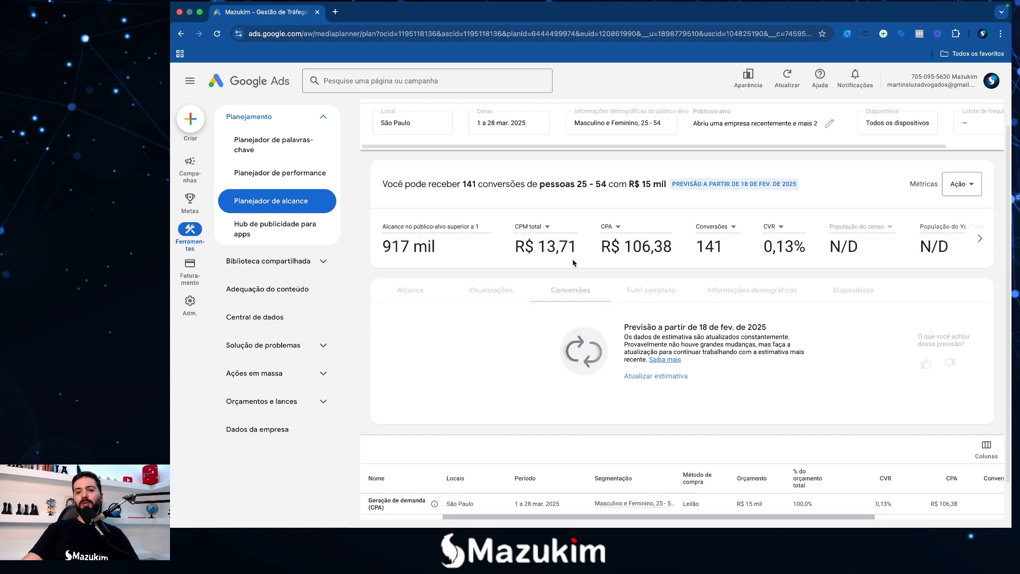